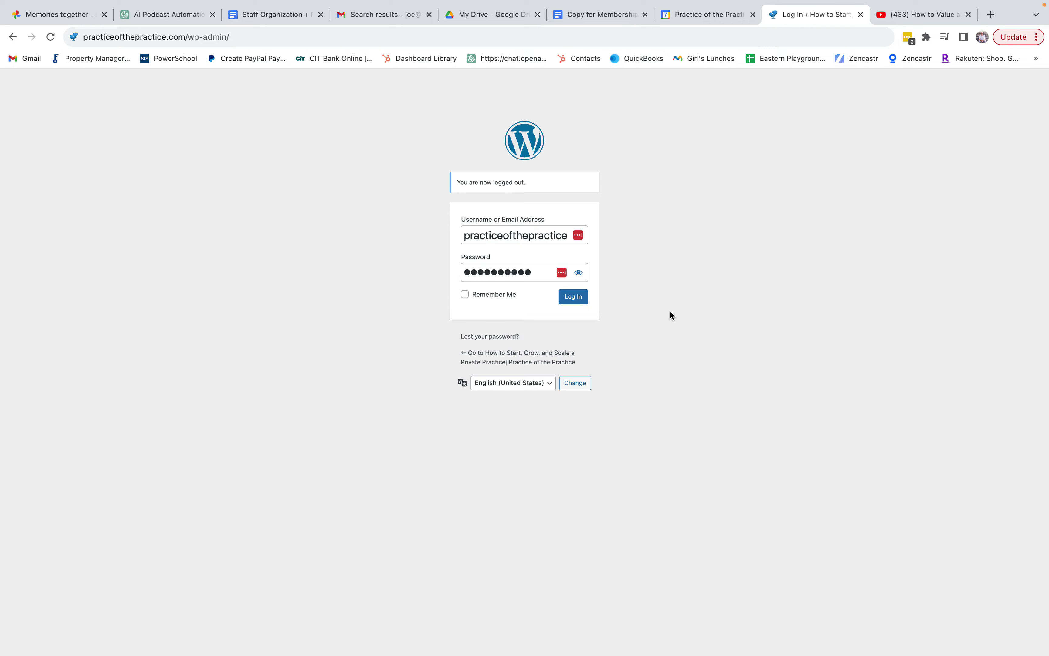
Log in to WordPress, dismiss the Popular Apps popup, and start a new post via Posts > Add New
click(579, 299)
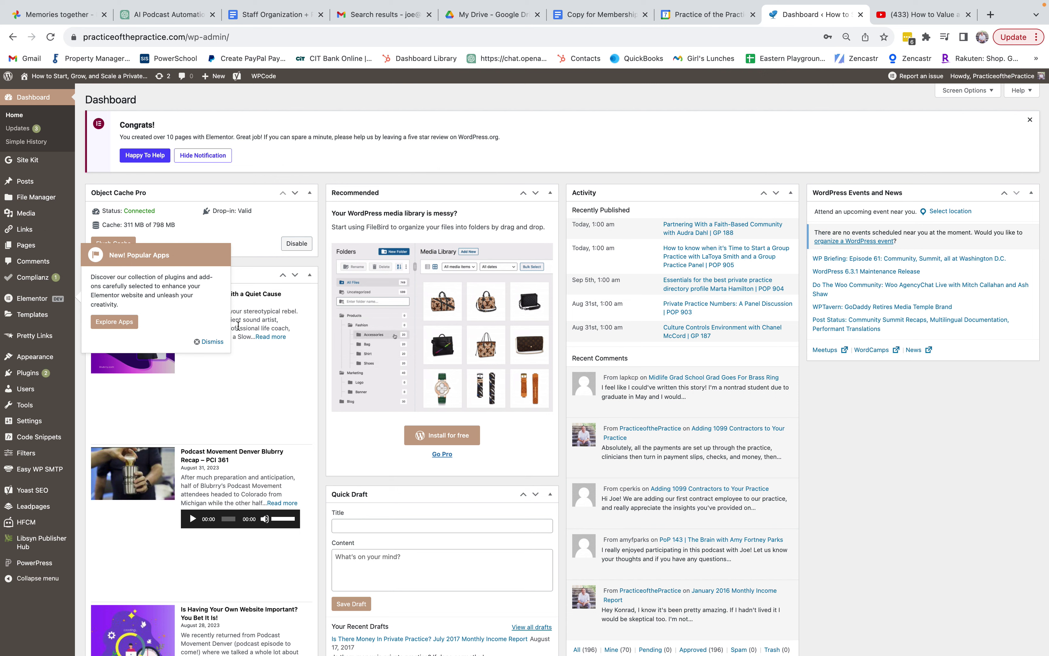
click(212, 343)
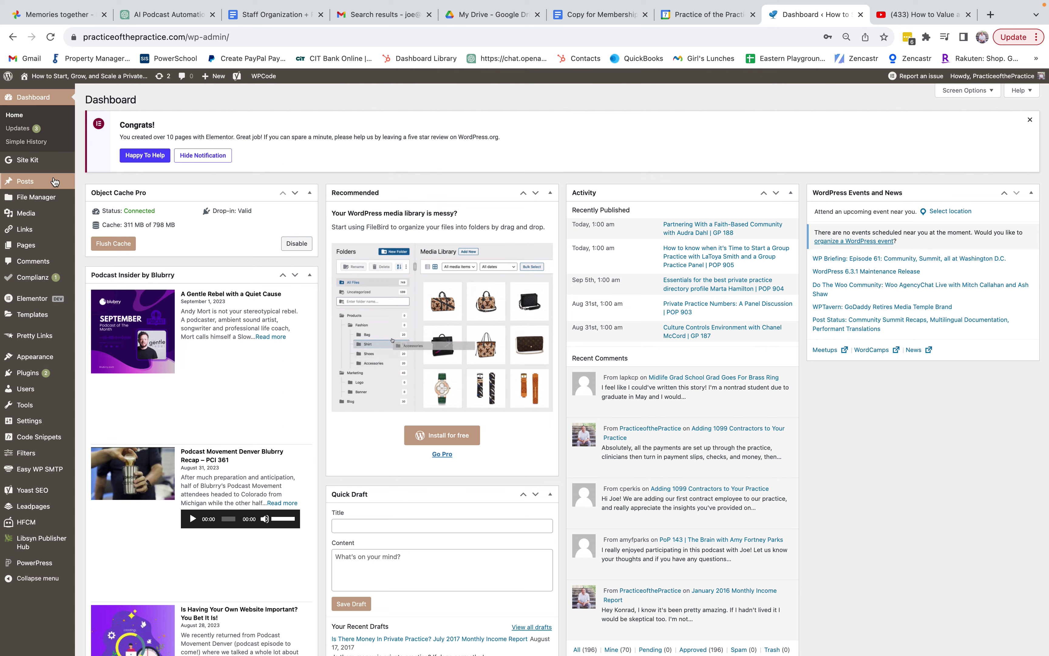
mouse_move(38, 182)
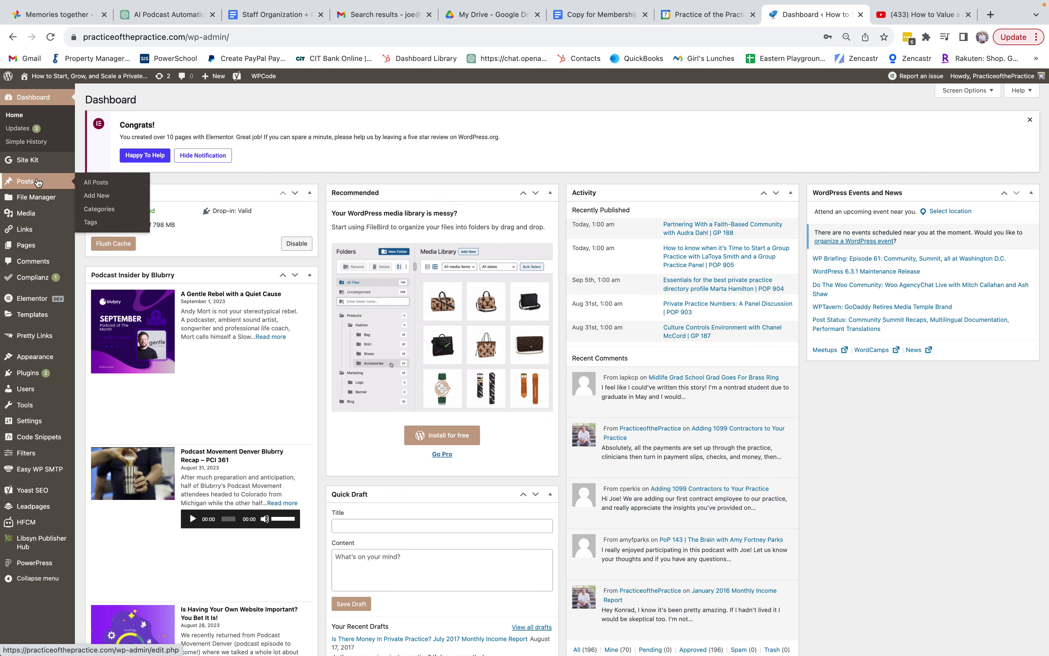
mouse_move(27, 247)
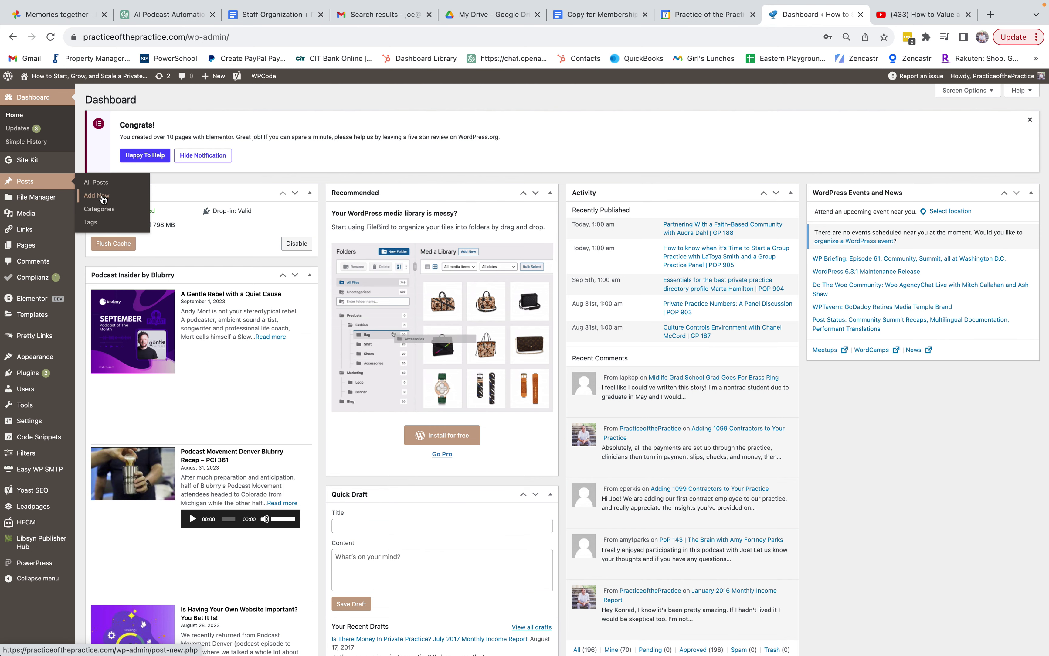
click(103, 197)
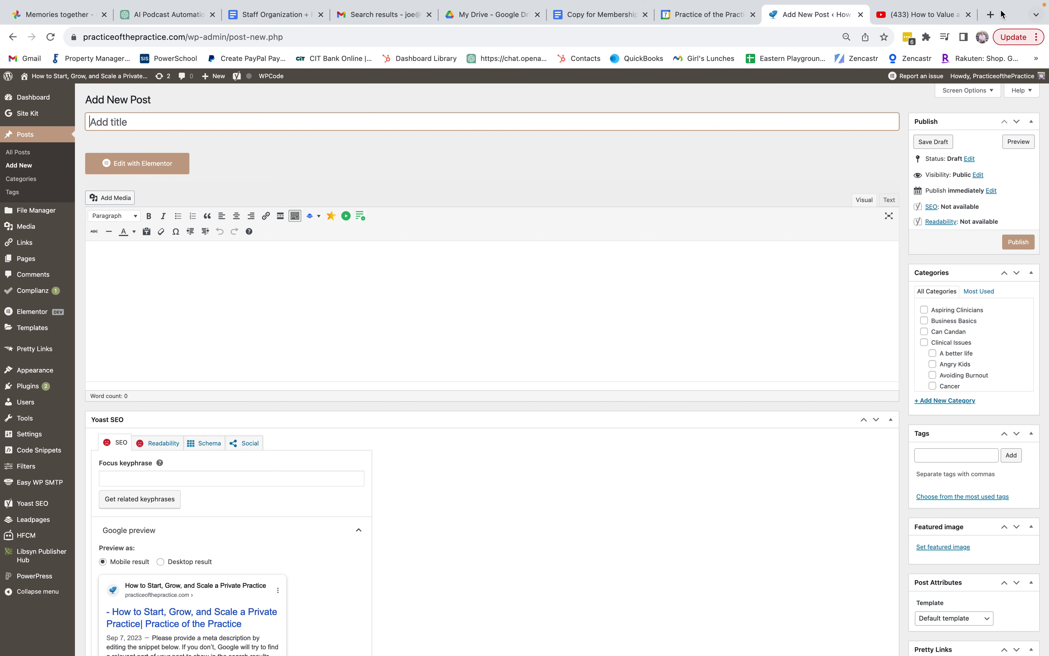
Open ChatGPT from the bookmark in a new tab and sign in
click(991, 14)
click(509, 61)
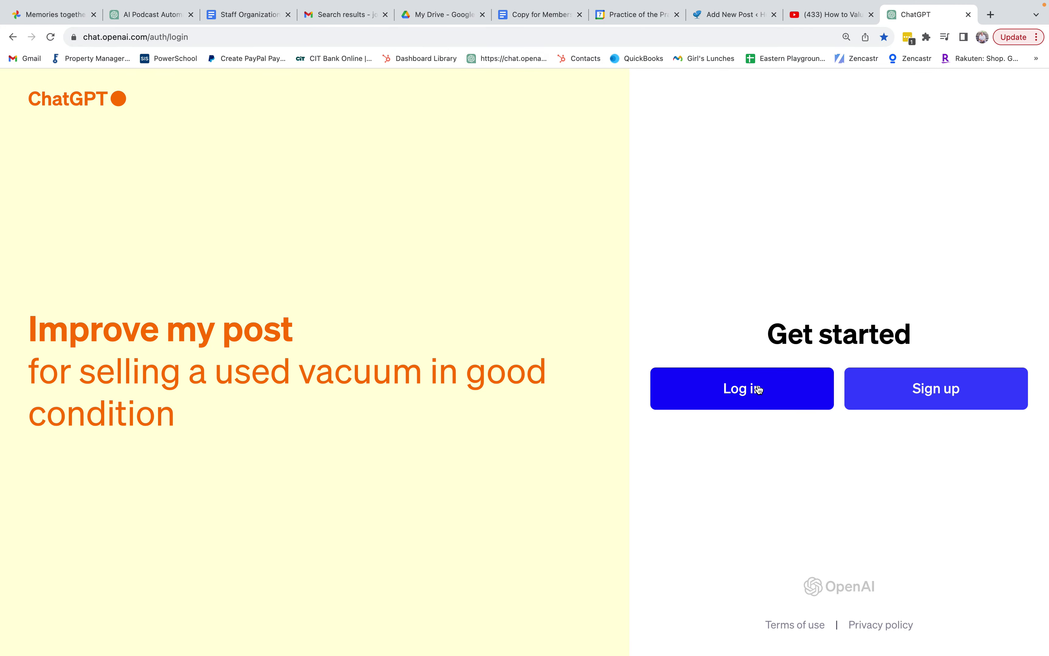
click(758, 385)
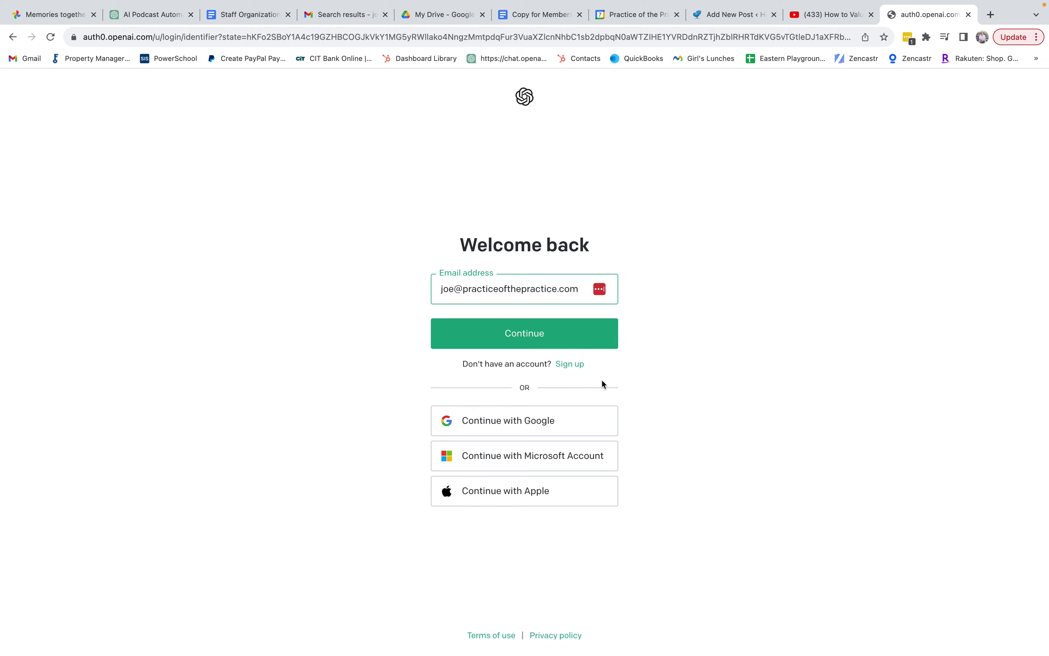
click(571, 337)
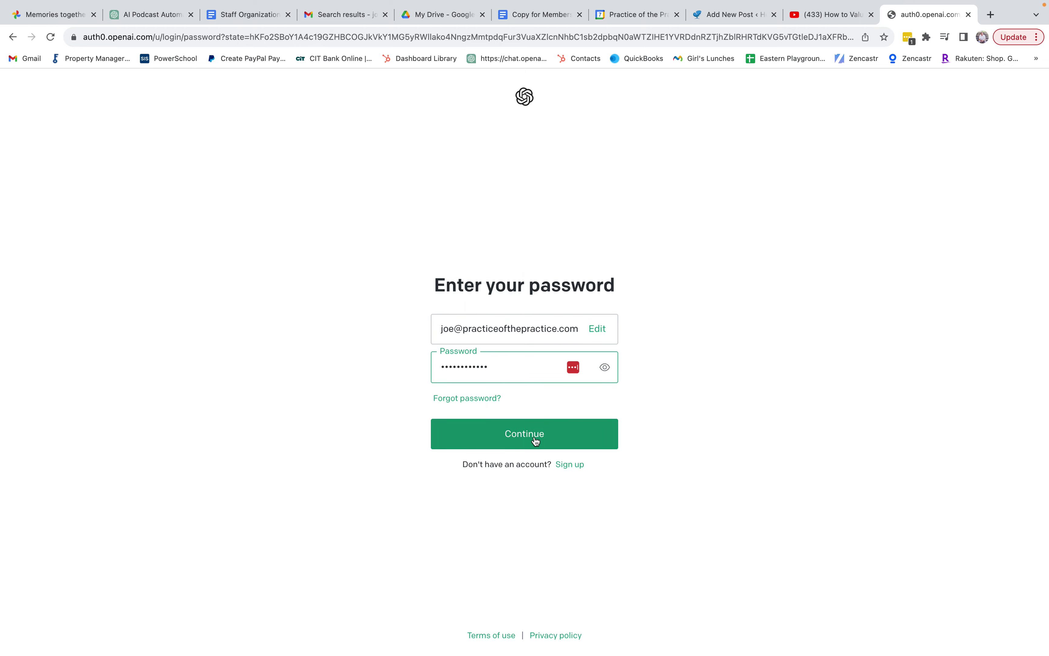
click(534, 433)
click(832, 18)
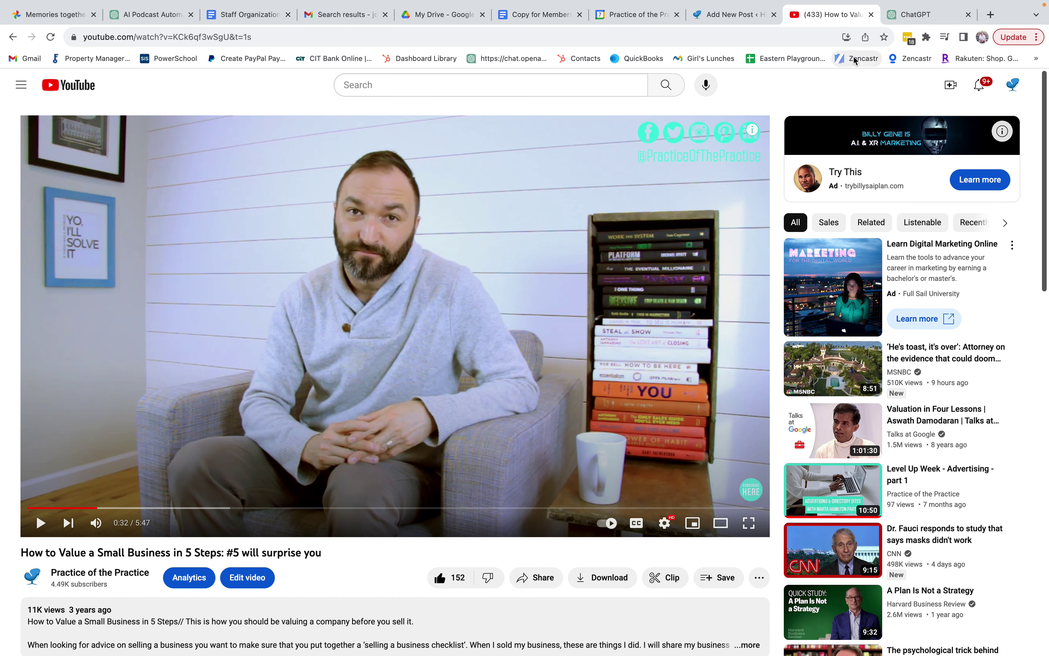
click(915, 15)
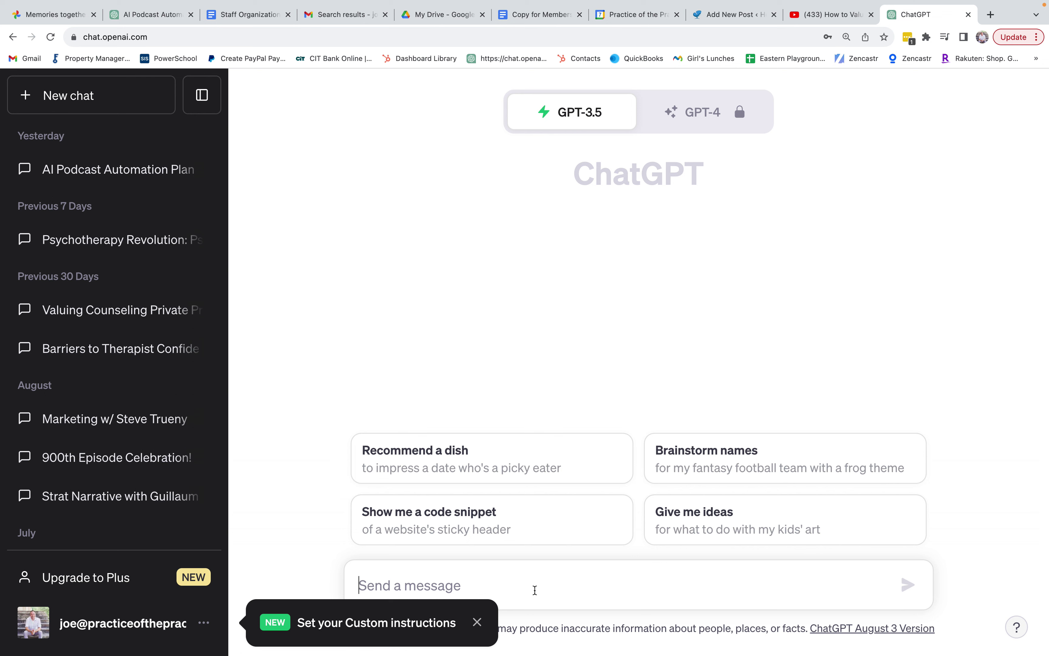
Ask ChatGPT for a 900-word blog post on how to value a counseling private practice
text(How t)
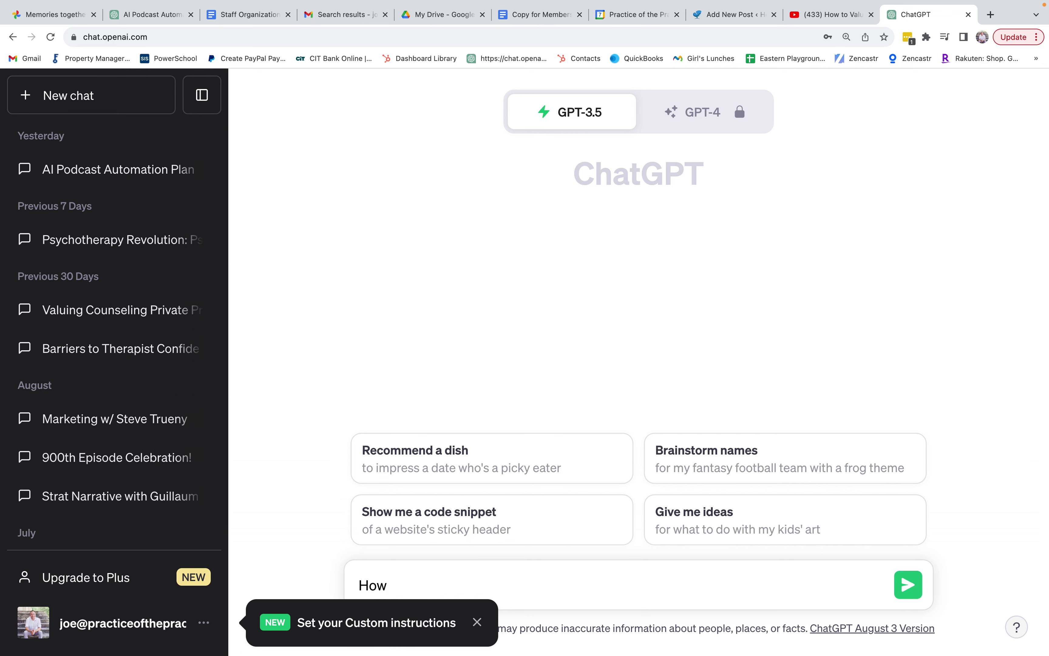
key(BackSpace)
key(BackSpace)
key(BackSpace)
text(I need a blog post )
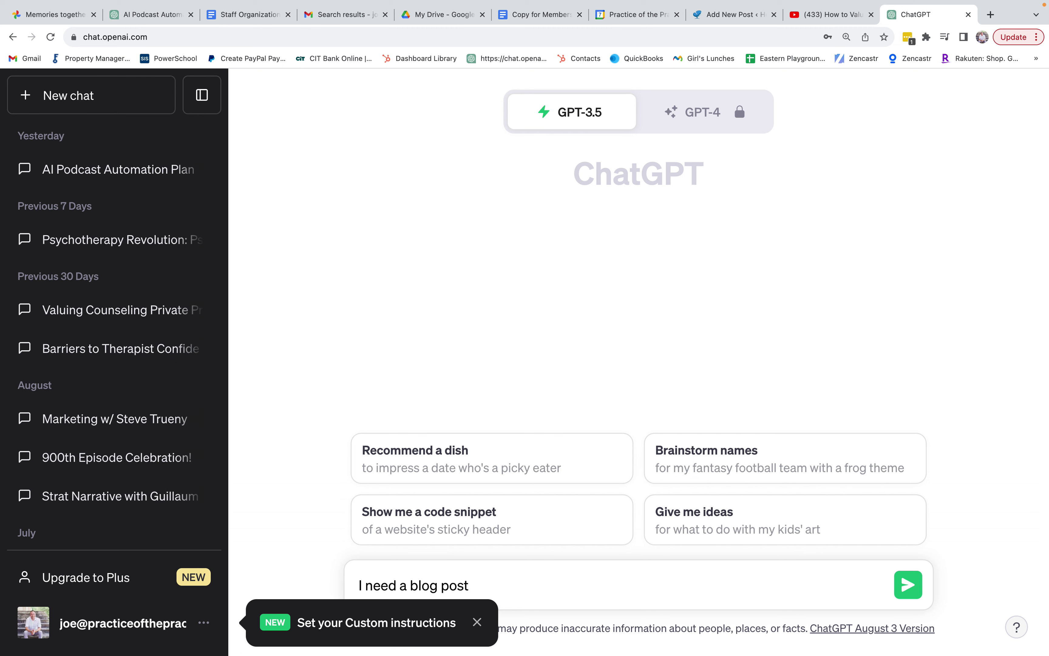
text(about 900 words)
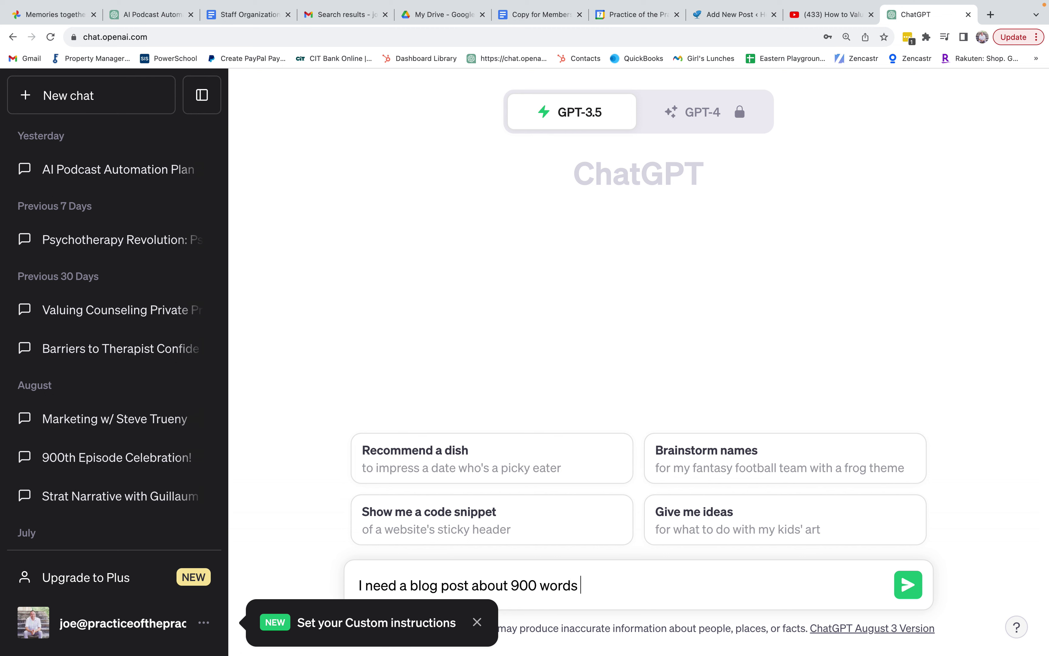
text( about how to value a counsel)
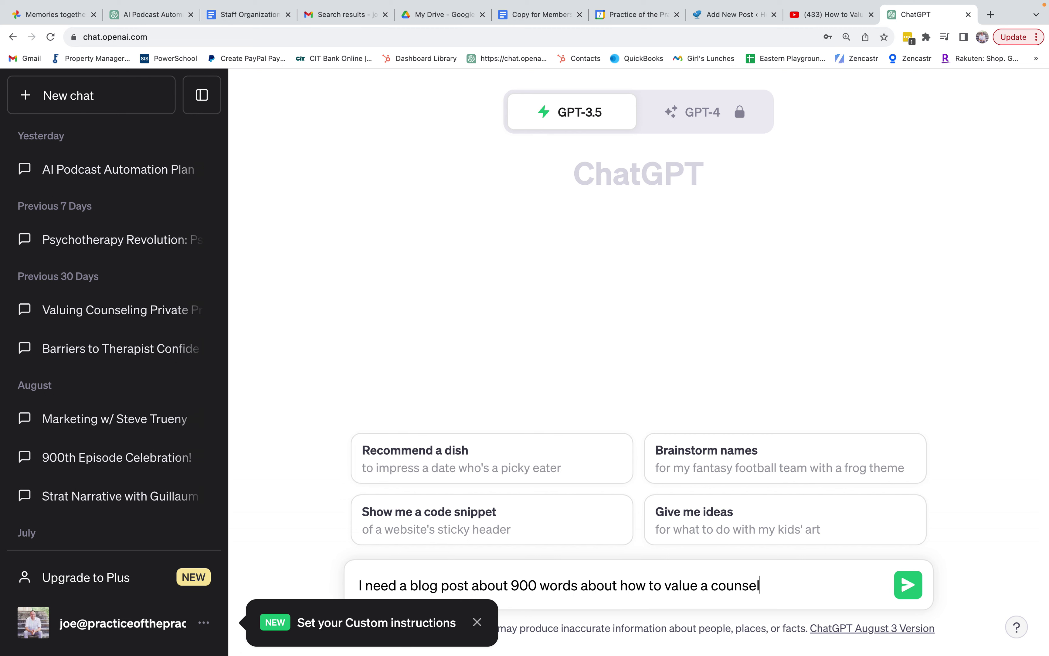
text(ing private practice)
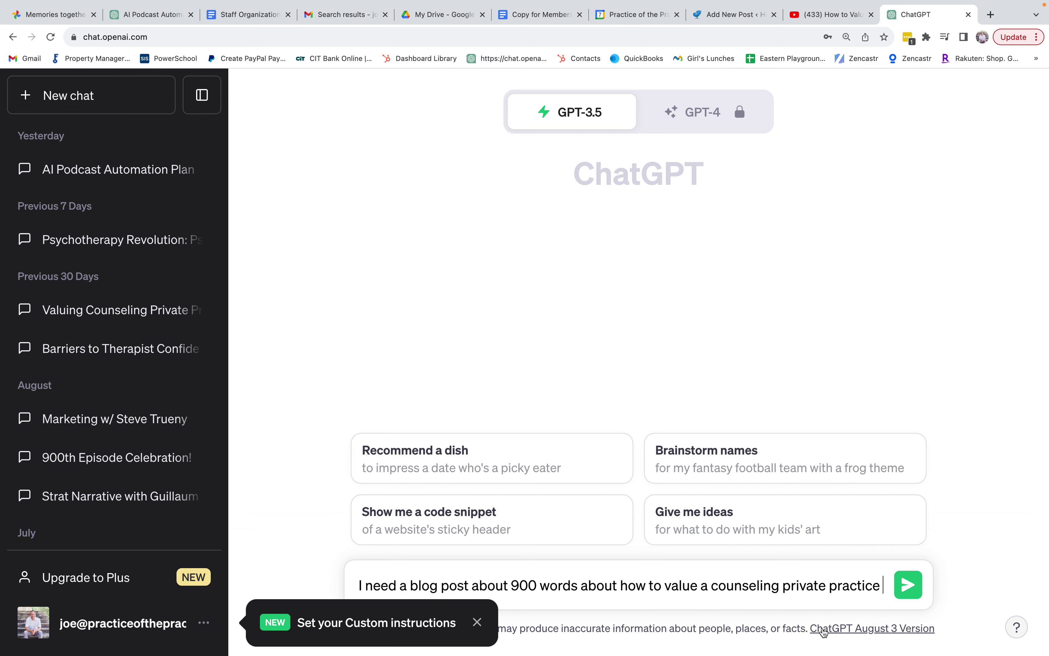
click(908, 584)
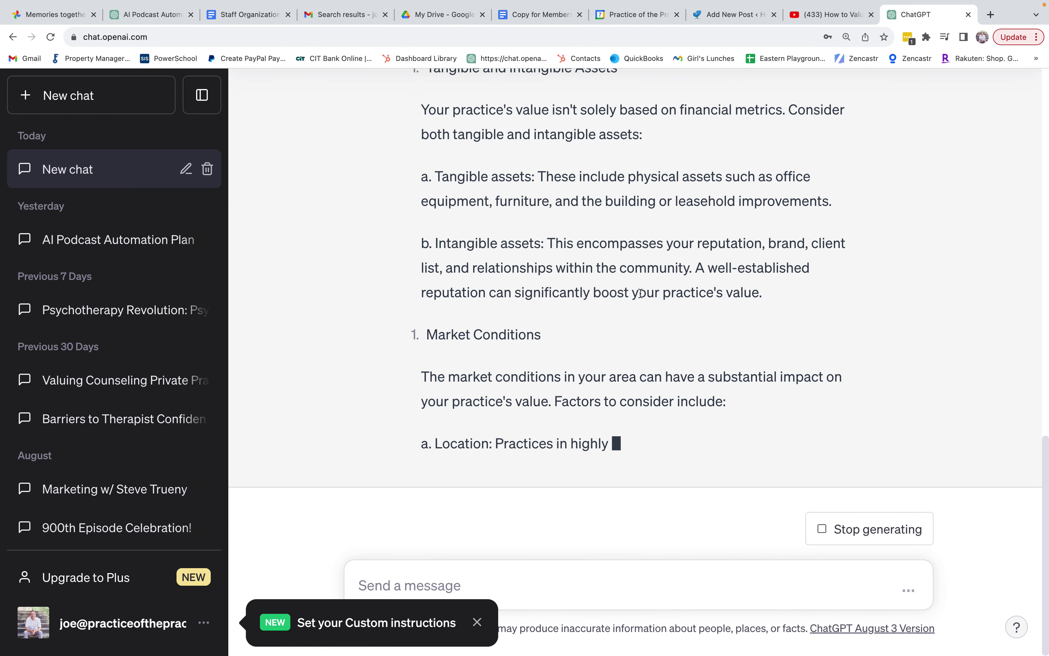
Use the YouTube video's title as the WordPress post title
click(826, 14)
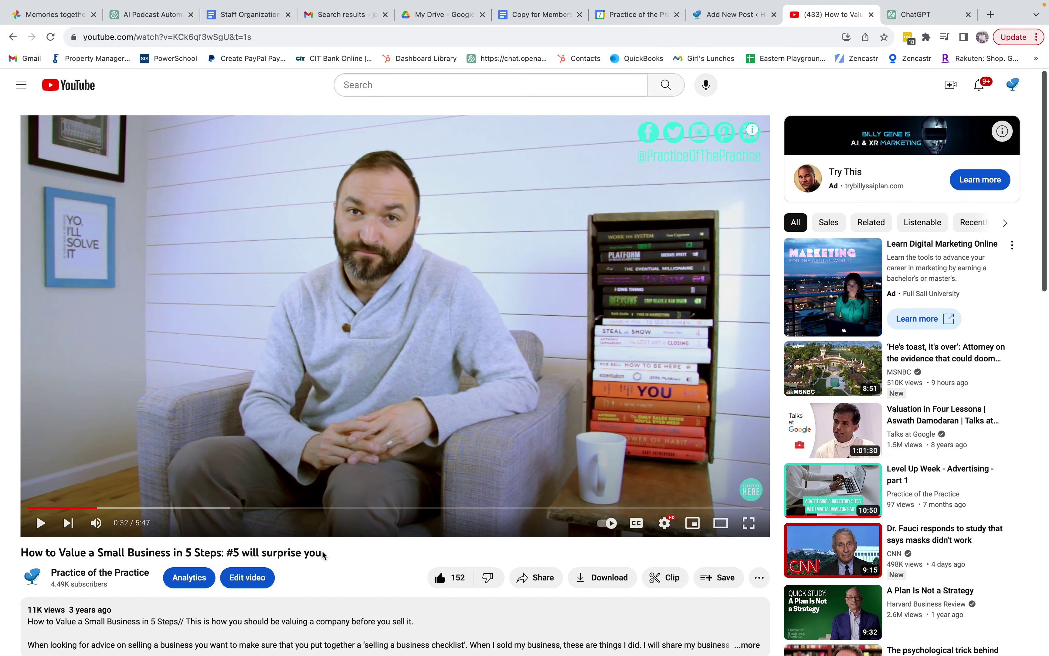
triple_click(23, 549)
key(super+c)
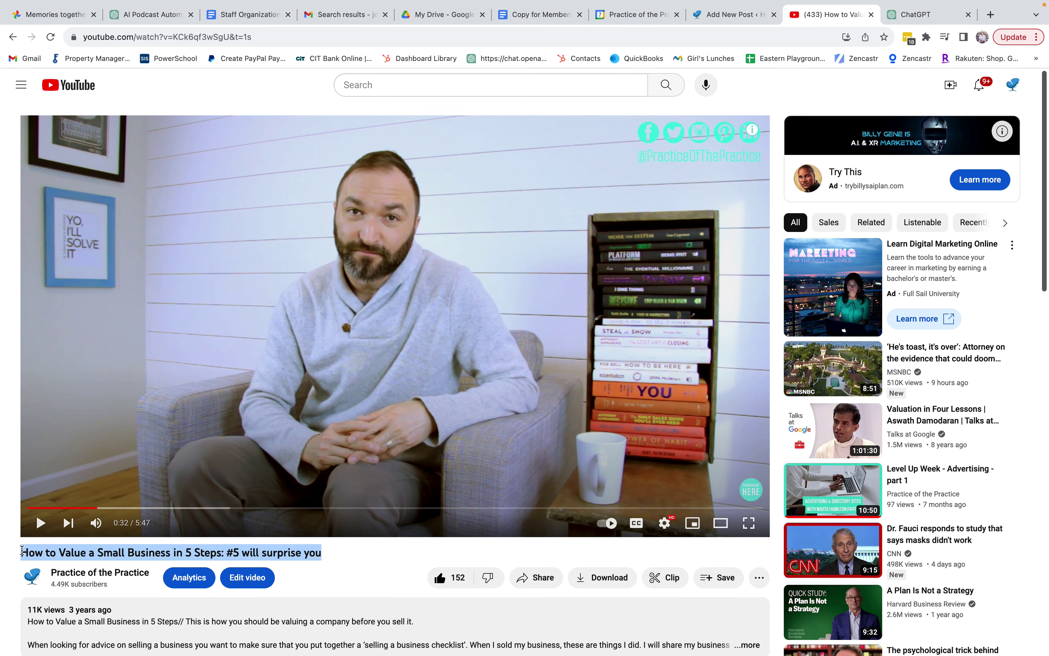
click(726, 21)
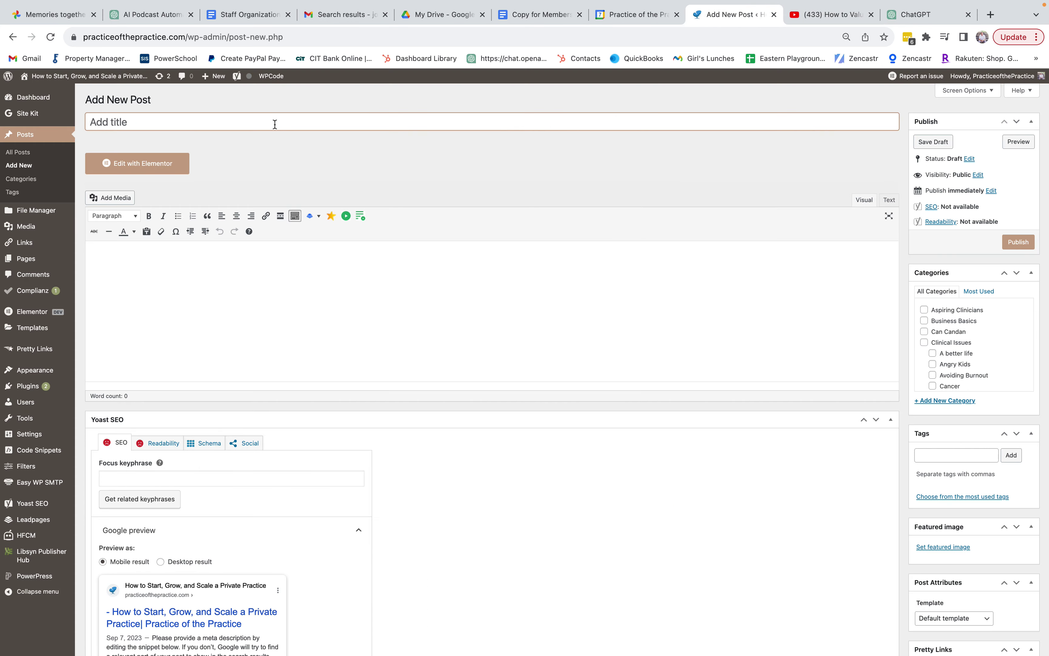
key(super+v)
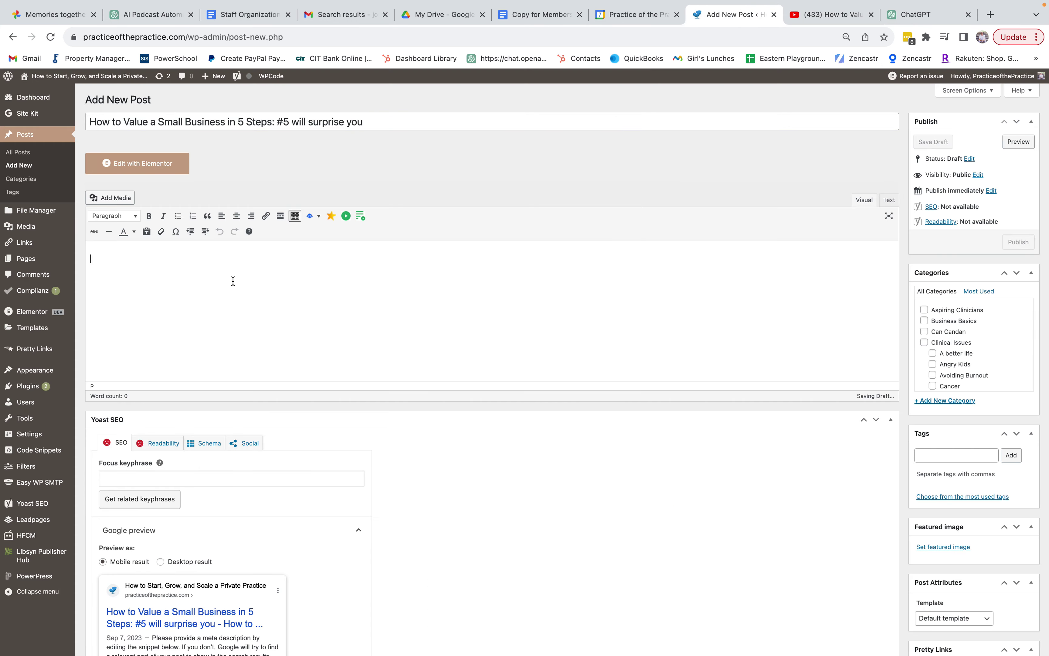
Copy the video's iframe code from YouTube's Share > Embed panel
click(826, 13)
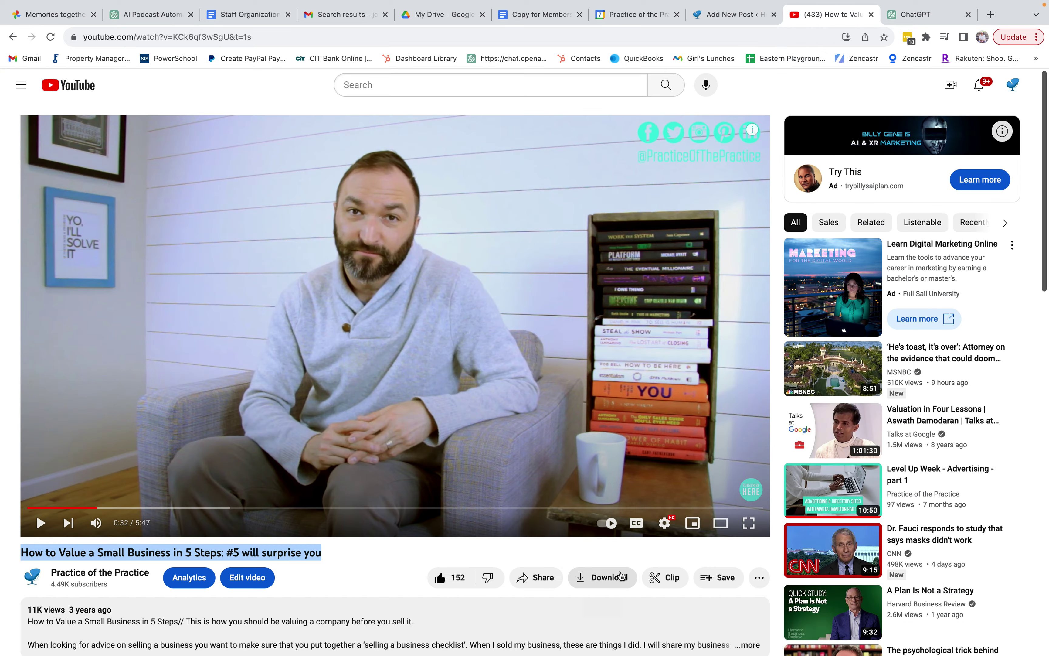
click(537, 578)
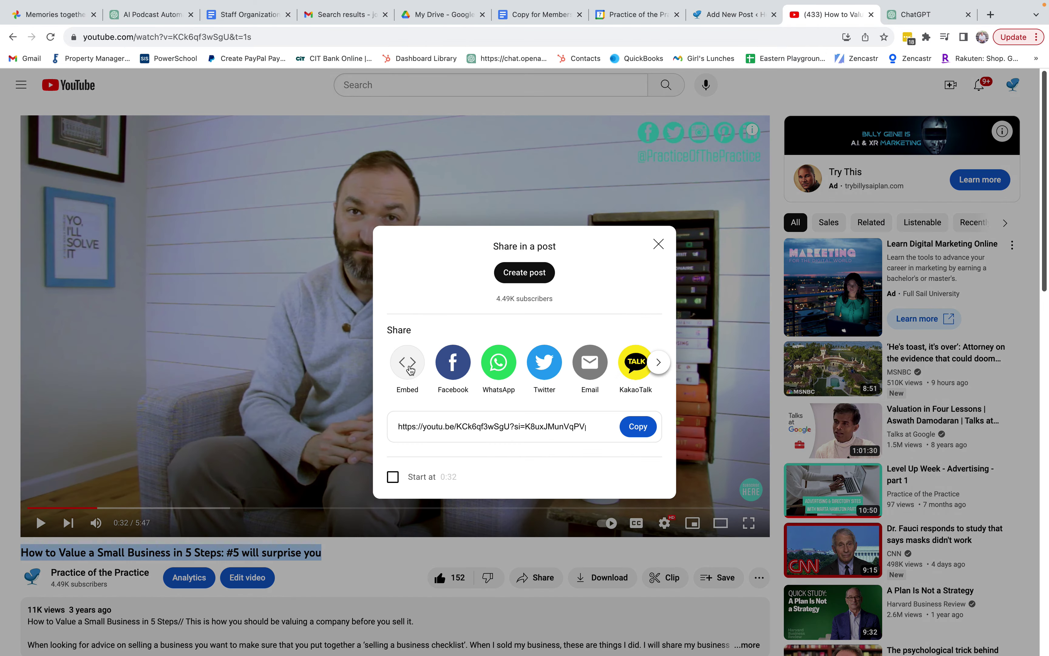
click(406, 366)
click(755, 318)
key(ctrl+c)
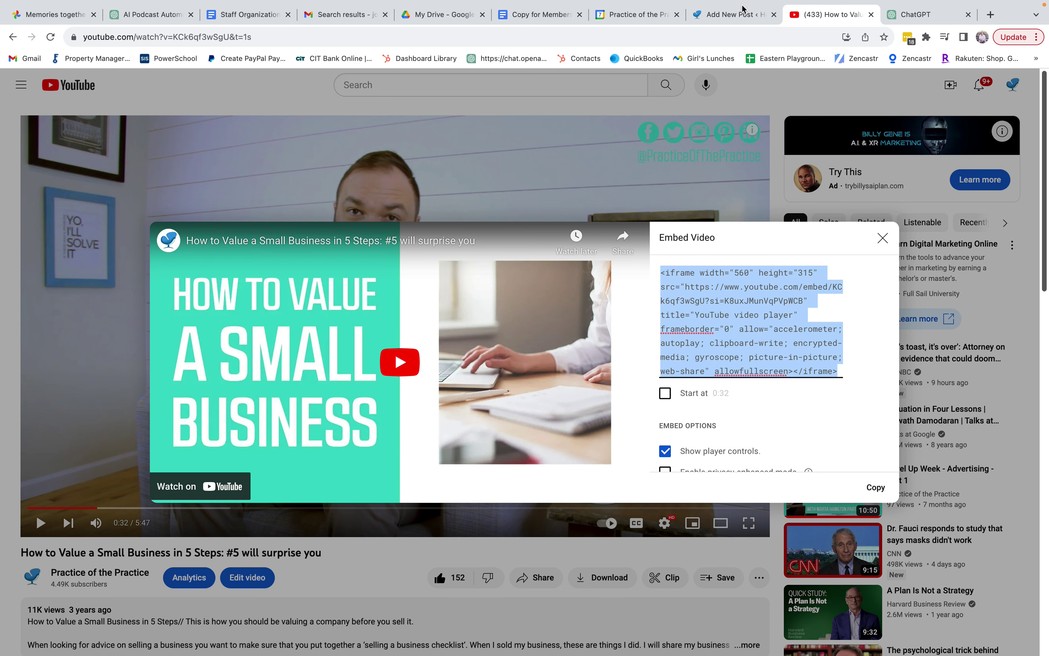
click(736, 17)
Paste the YouTube iframe code into the post body in Text mode, then return to Visual
click(890, 201)
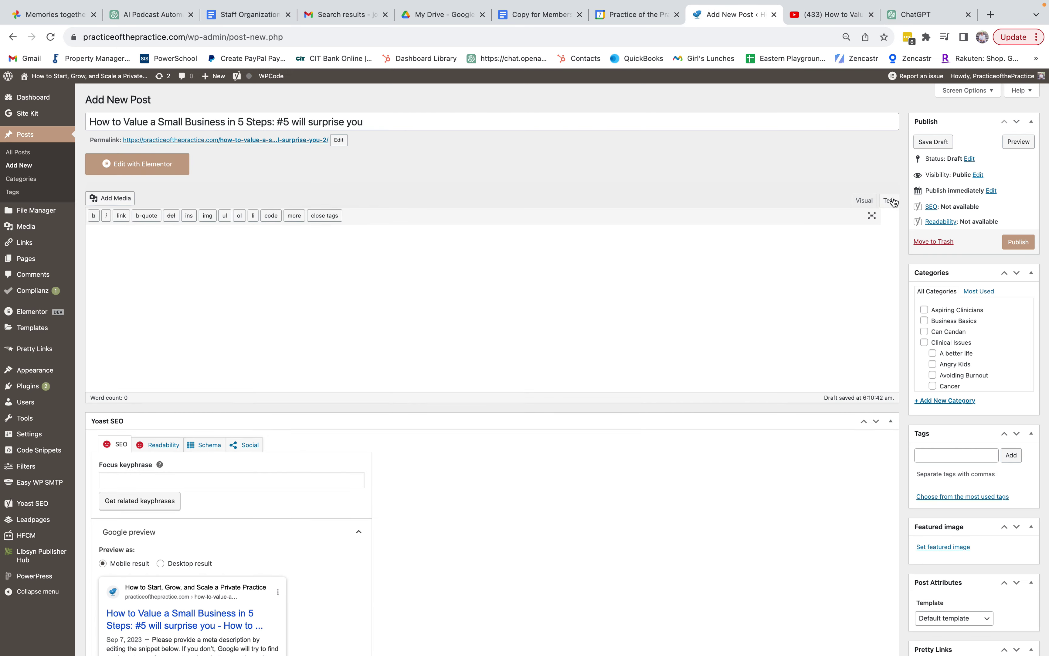
key(ctrl+v)
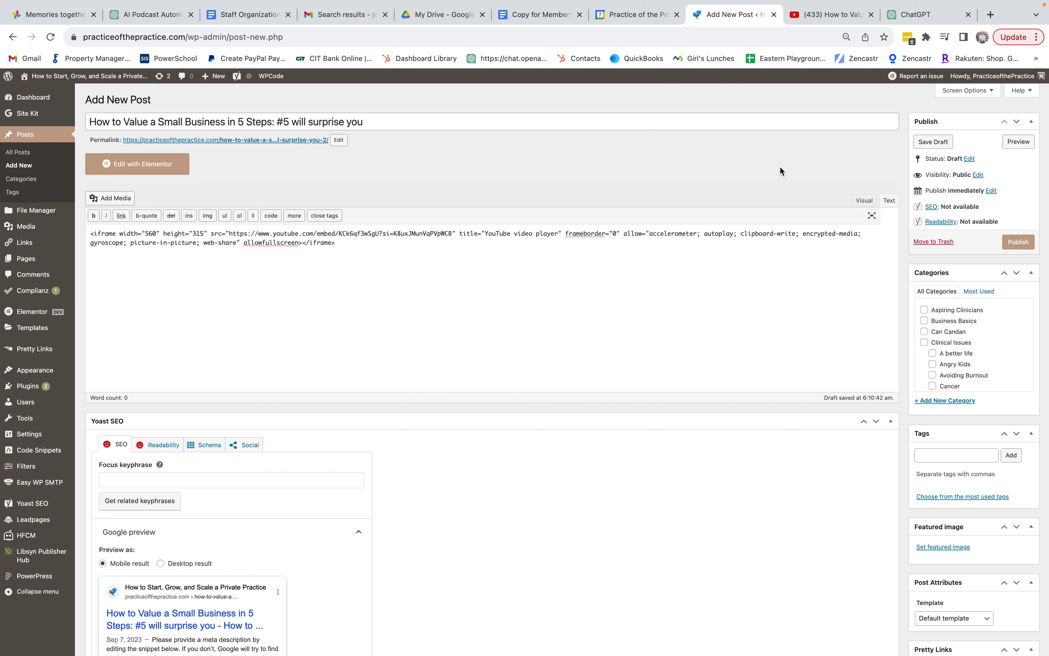
click(863, 202)
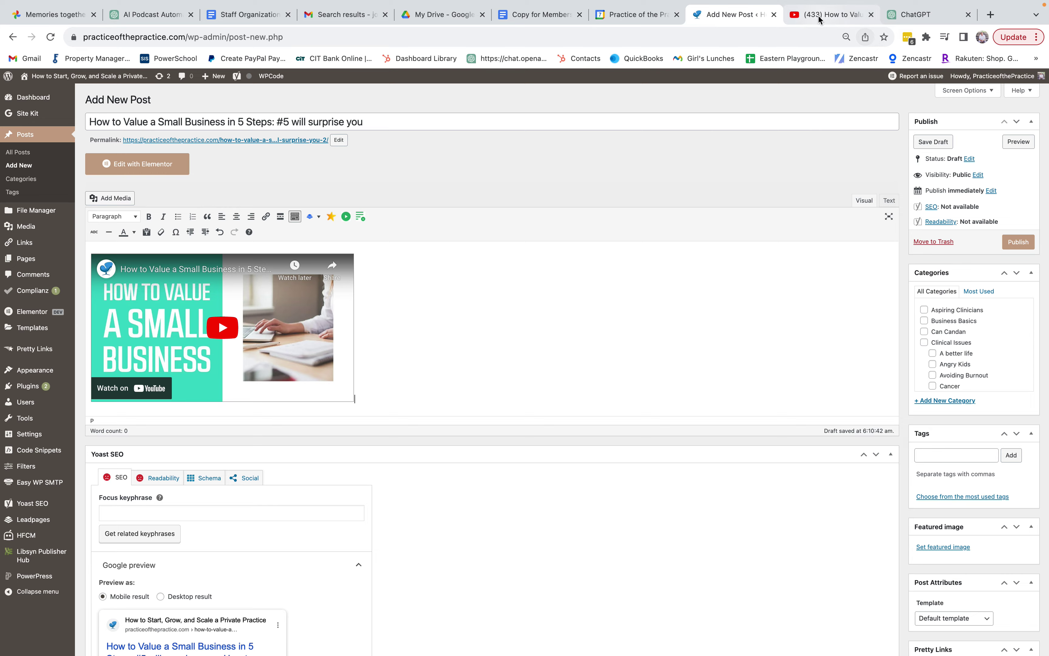
Select the ChatGPT article from the Conclusion back up to its Title line for copying
click(923, 18)
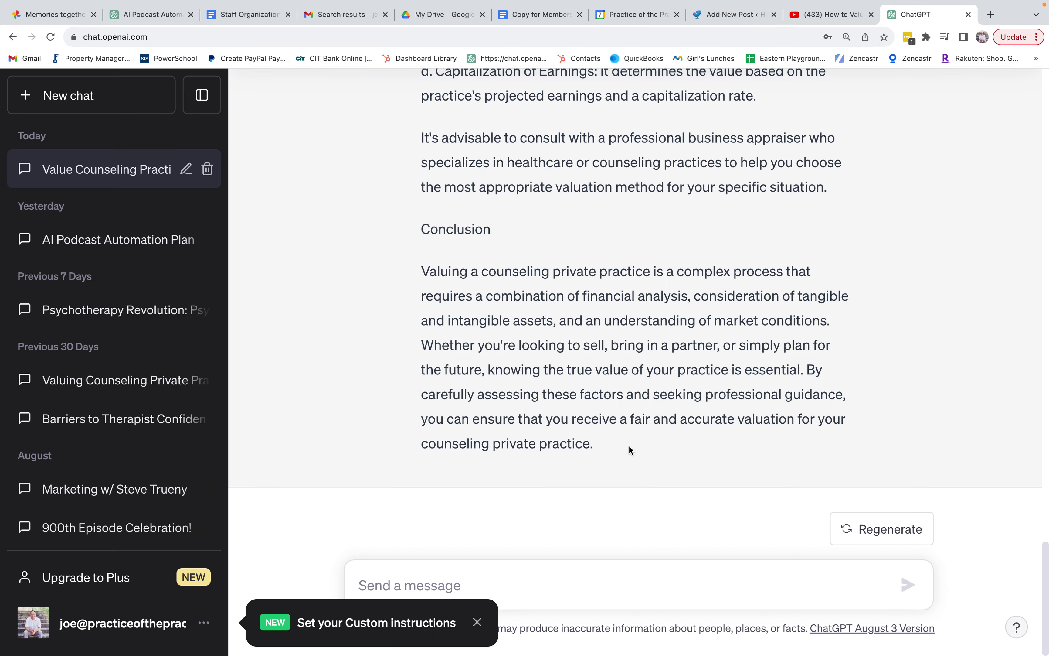
drag(594, 441, 423, 253)
key(super+c)
scroll(477, 218, up, 8)
scroll(476, 218, up, 15)
scroll(476, 218, up, 15)
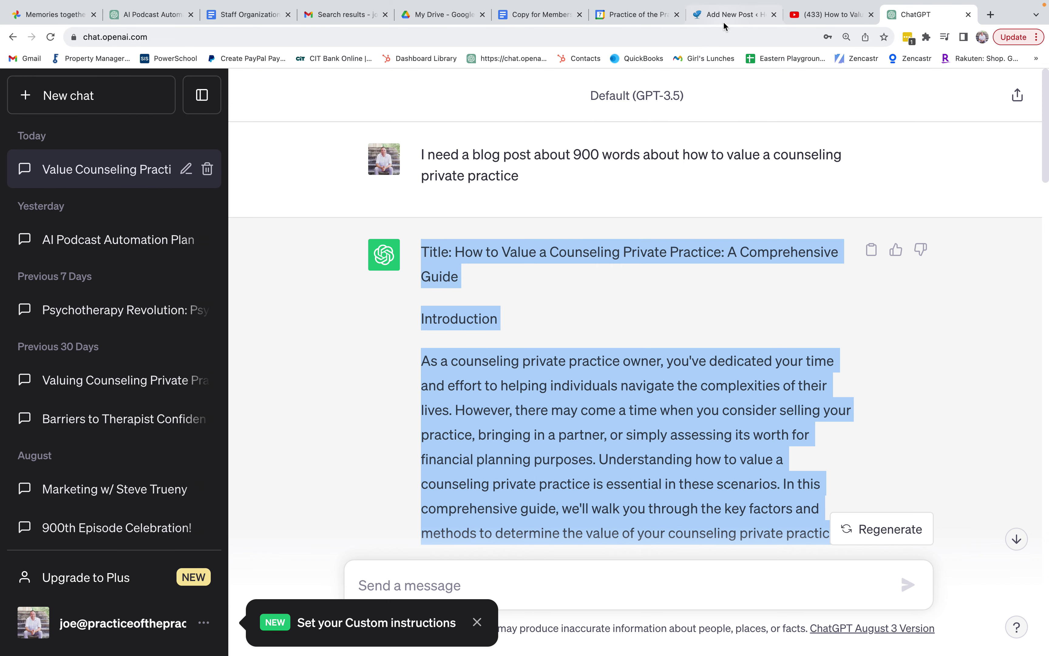
click(728, 14)
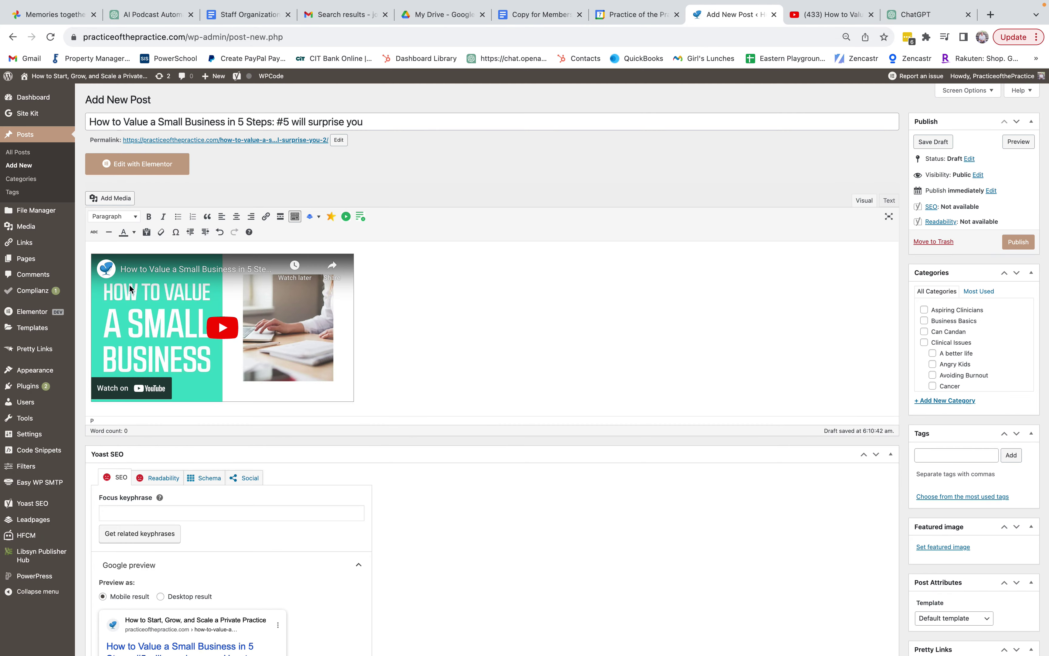
Replace the title's "#5 will surprise you" ending with "With a video walk through"
click(430, 122)
key(BackSpace)
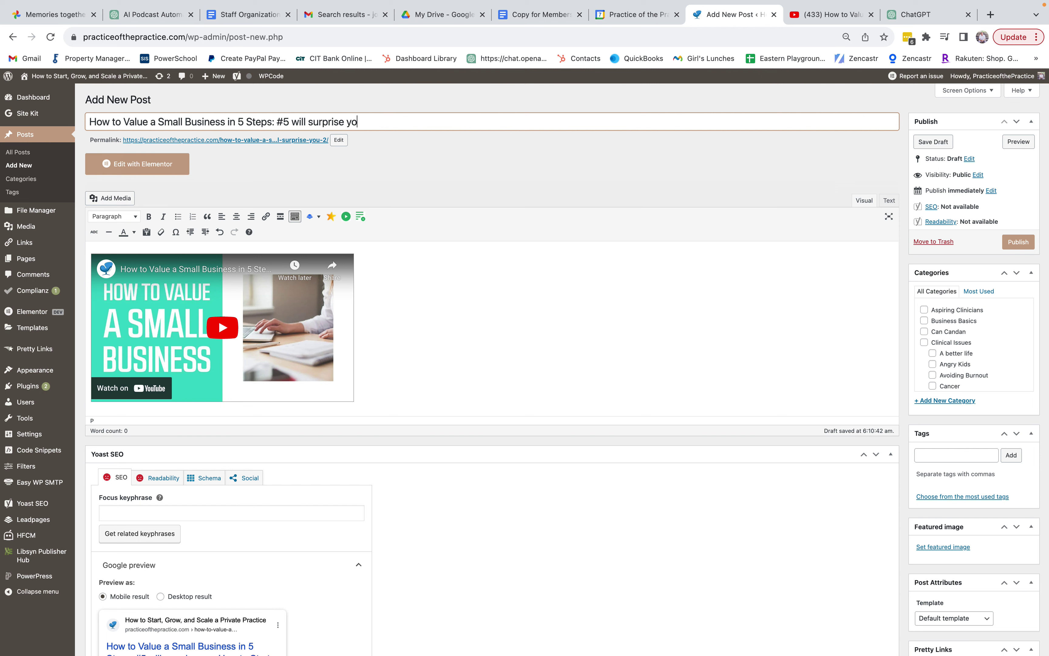
key(BackSpace)
key(BackSpace)
key(BackSpace)
key(BackSpace)
key(BackSpace)
key(BackSpace)
key(BackSpace)
key(BackSpace)
text(With a video walk through!)
Paste the ChatGPT article into a new paragraph above the embedded video
click(176, 247)
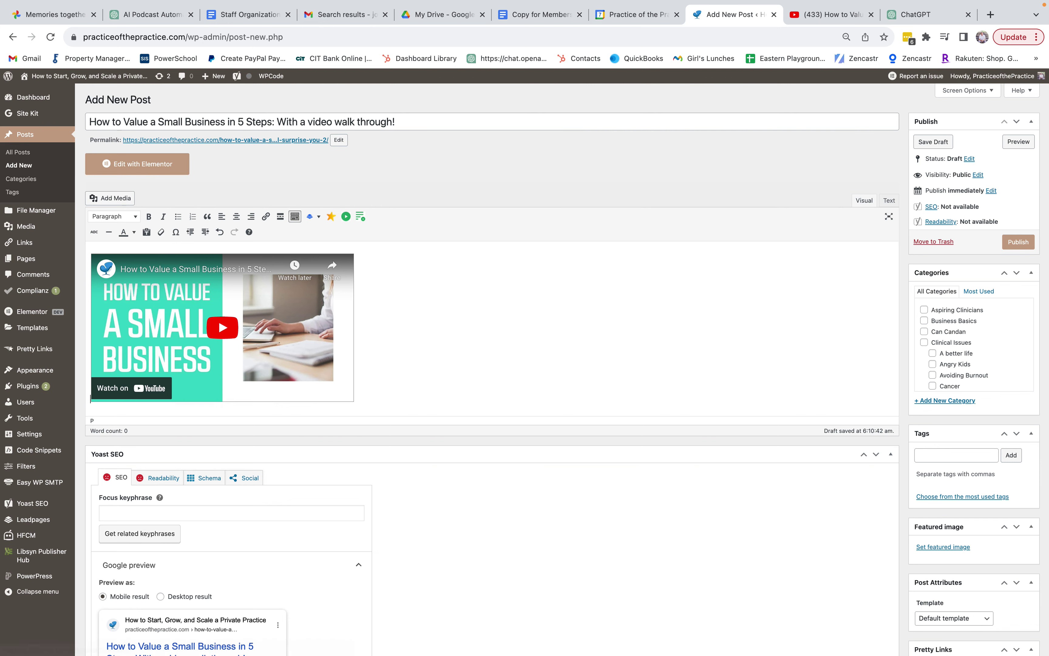
key(Return)
key(super+v)
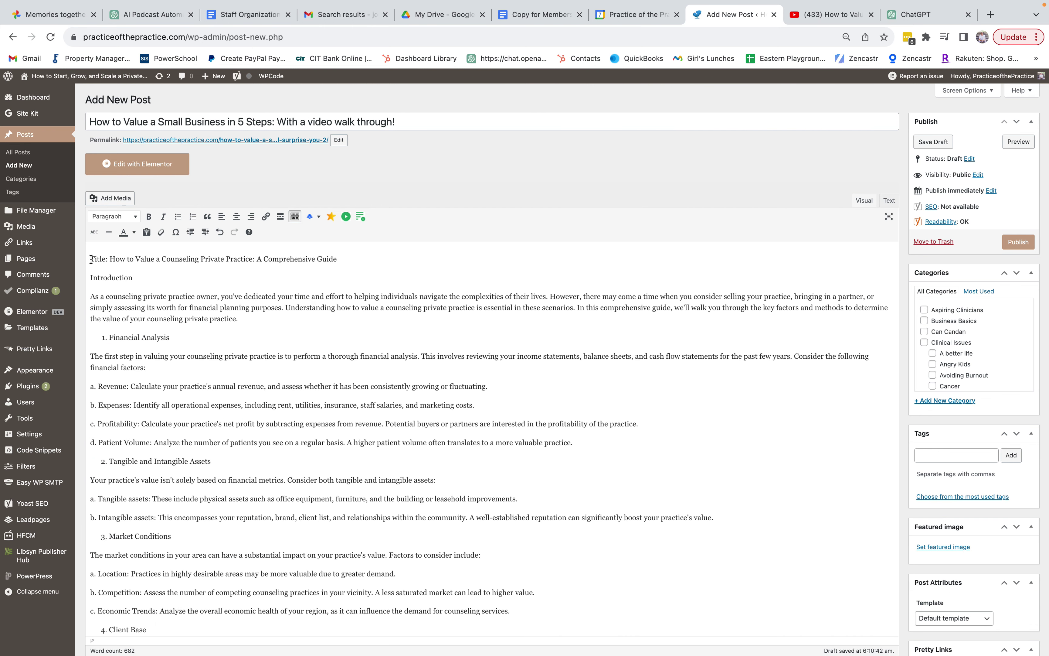
Delete the "Title:" label from the article's first line
scroll(212, 322, down, 20)
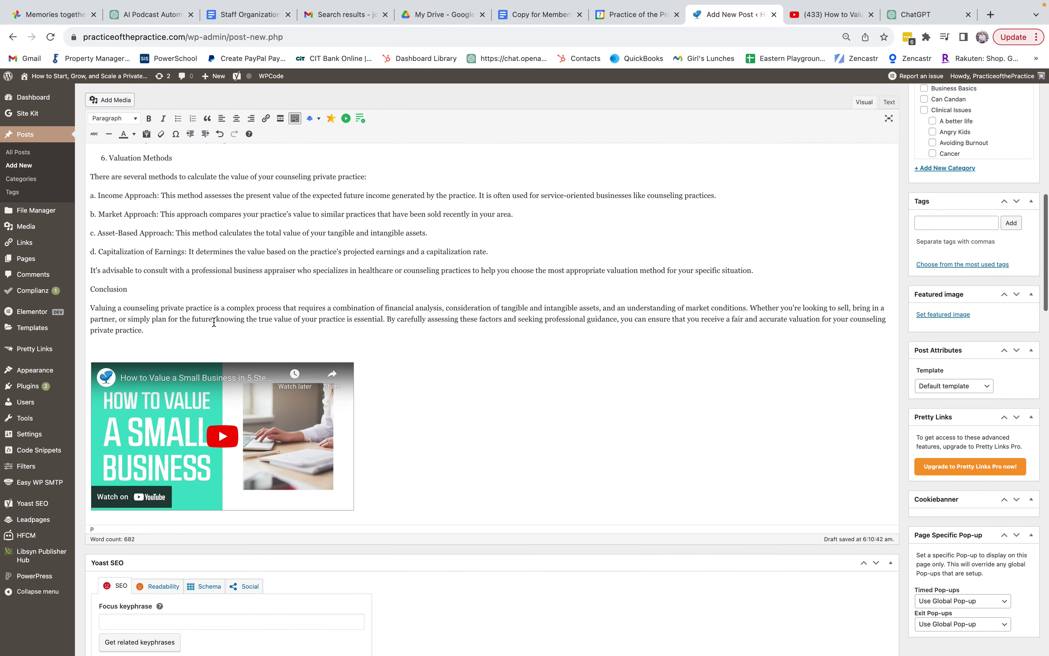
key(super+shift+Up)
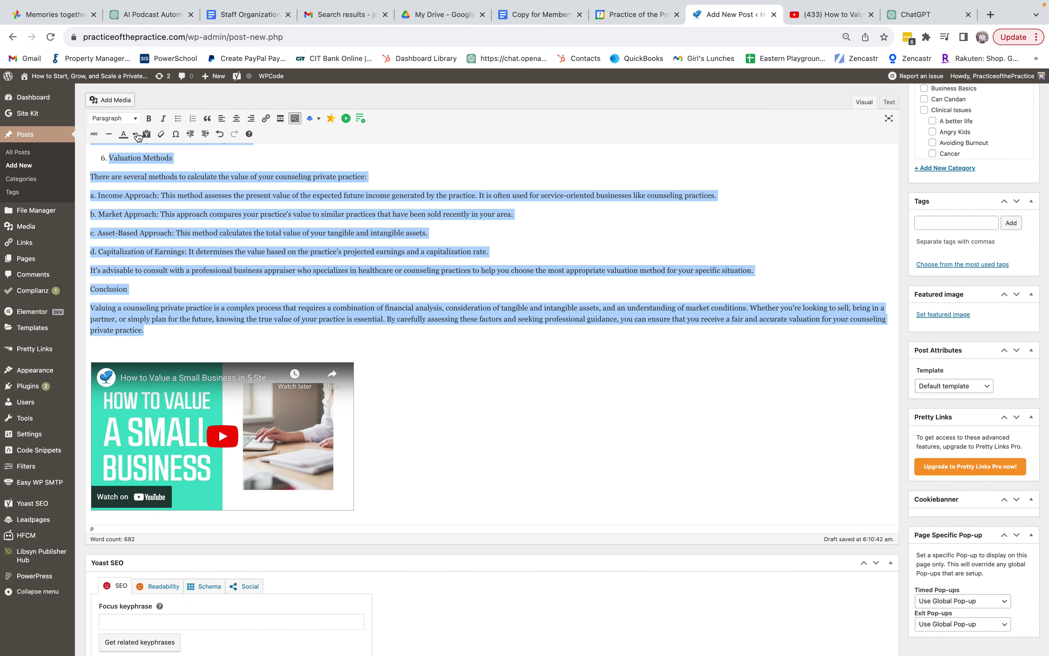
click(138, 124)
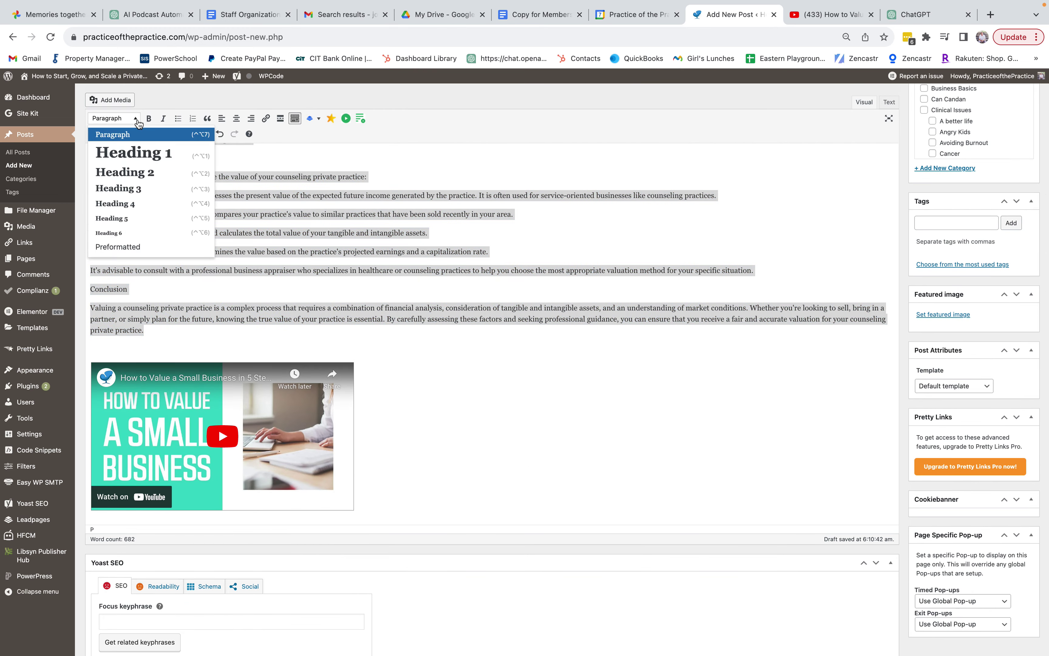
click(134, 137)
click(185, 246)
scroll(184, 247, up, 20)
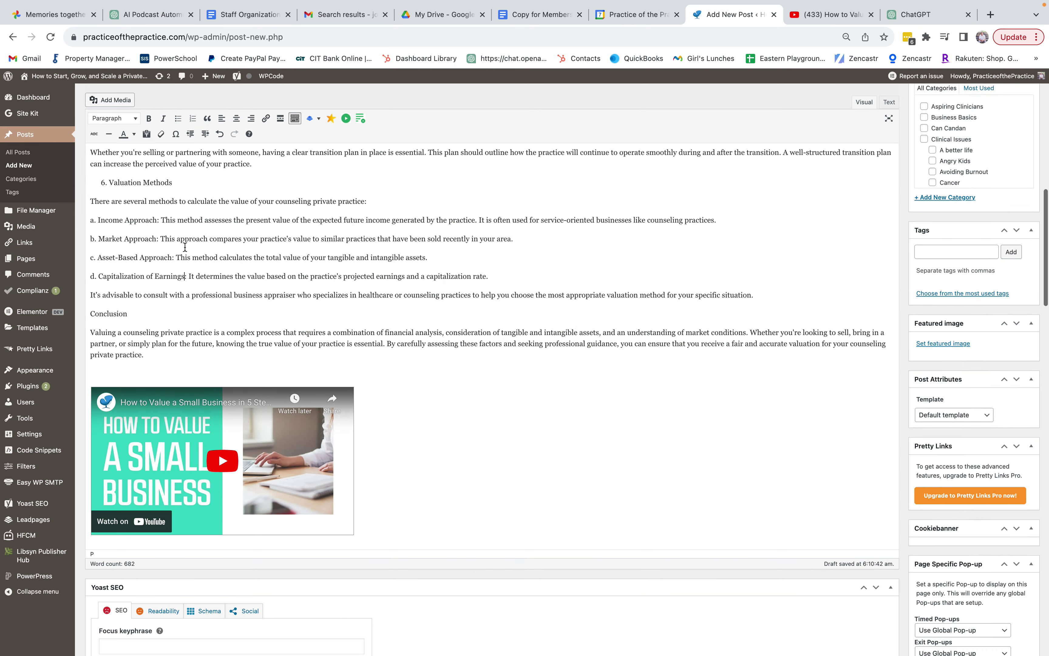
drag(111, 258, 80, 259)
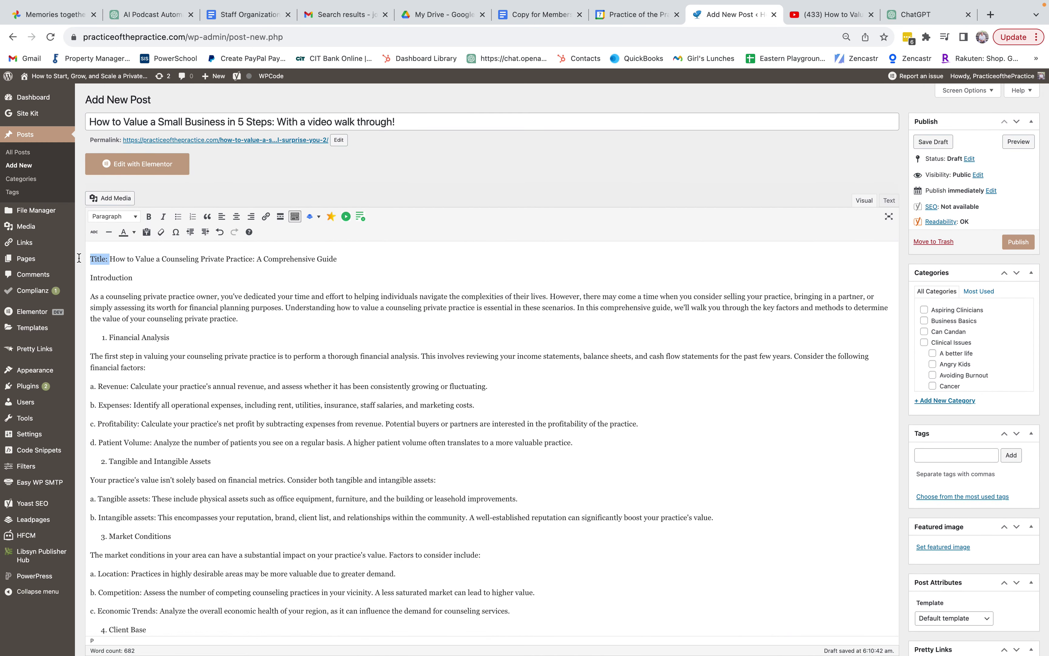
key(BackSpace)
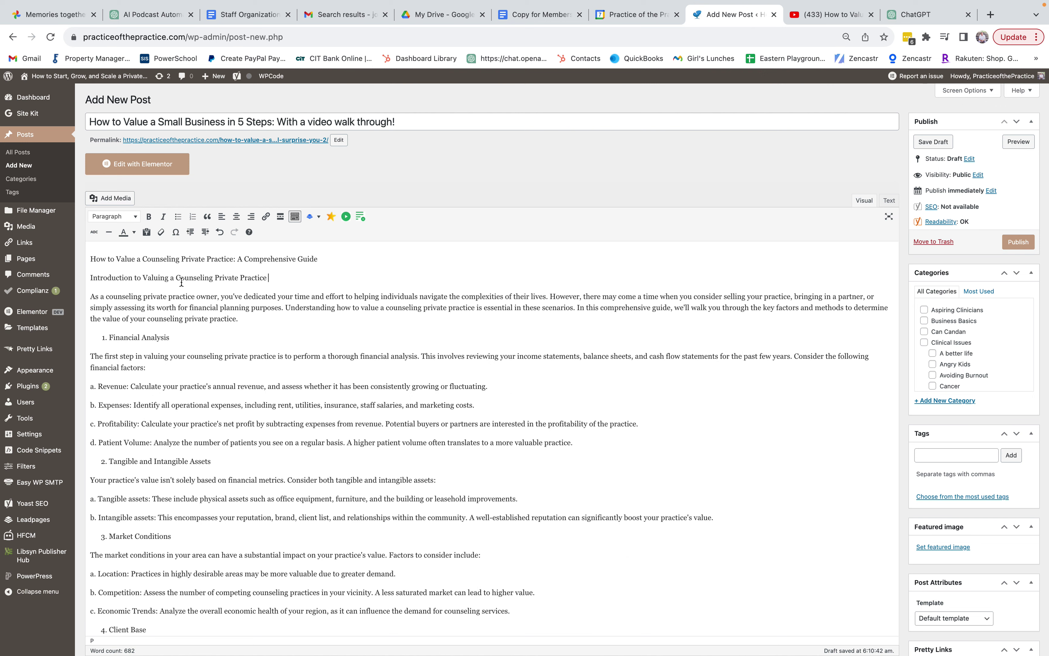
Make "Introduction to Valuing a Counseling Private Practice" a Heading 1
drag(288, 277, 84, 279)
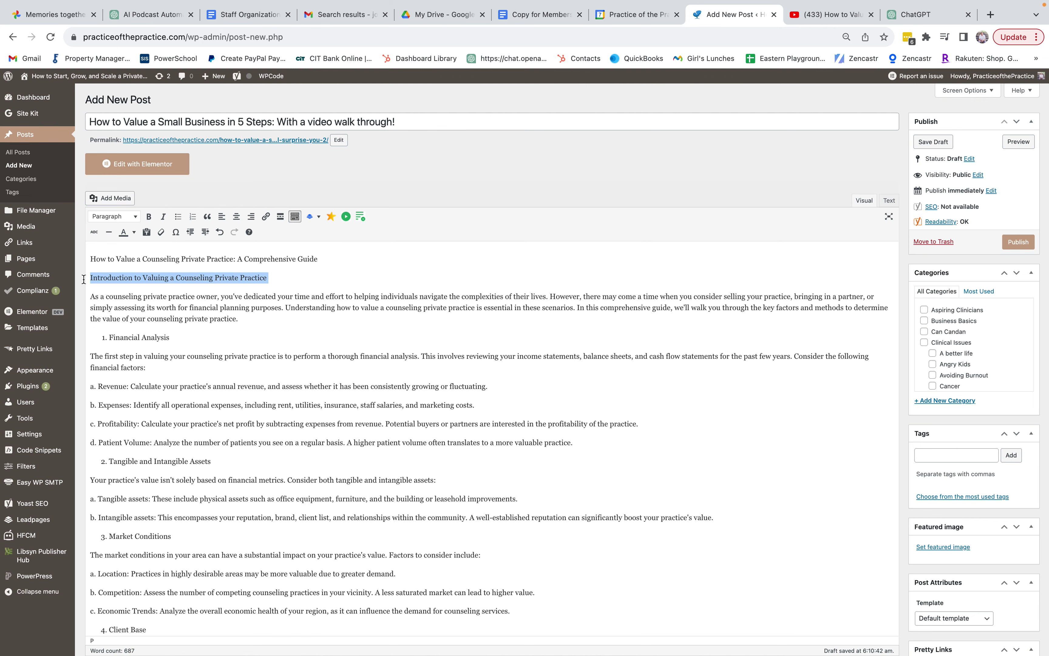
click(127, 219)
click(130, 249)
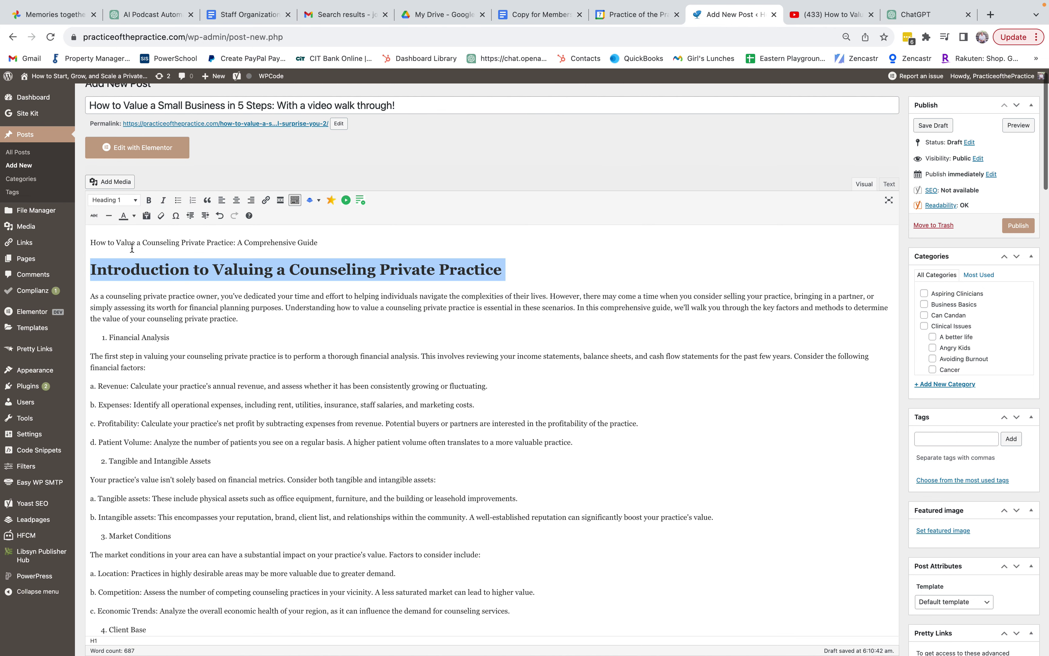
click(134, 297)
Unnumber Financial Analysis, make it Heading 1, and extend it to "Financial Analysis of a Private Practice"
click(110, 338)
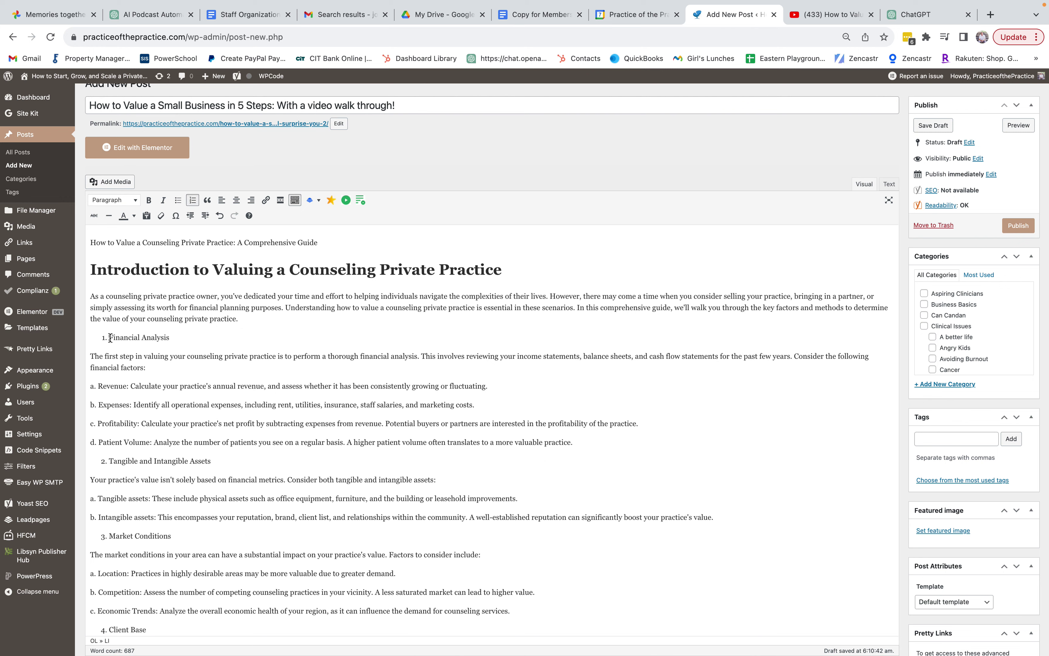
key(BackSpace)
drag(161, 340, 75, 340)
click(112, 201)
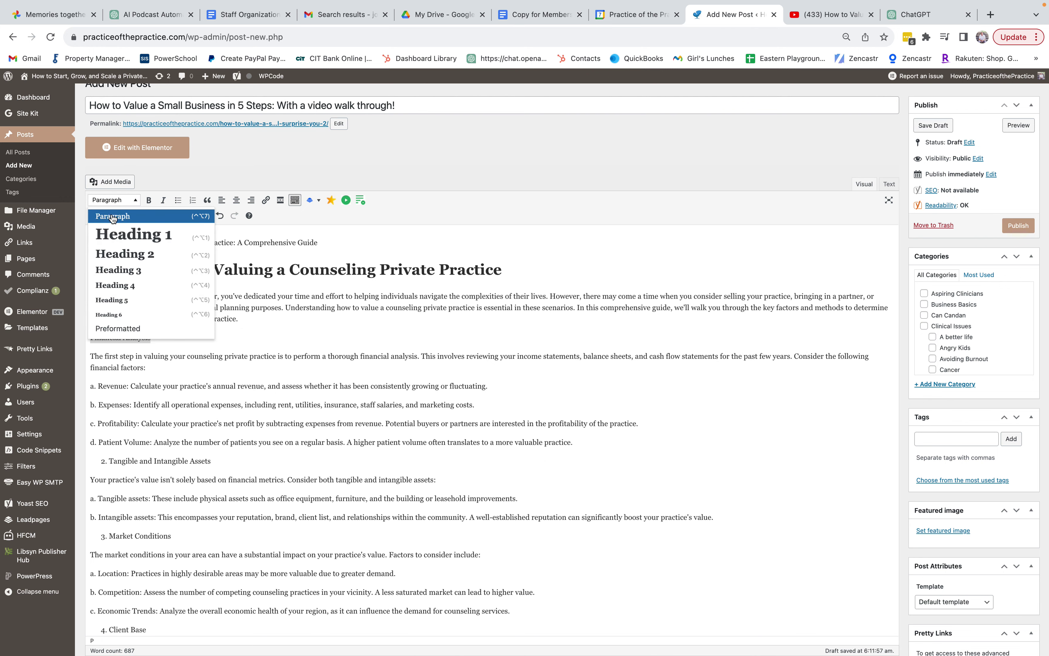
click(128, 237)
click(251, 330)
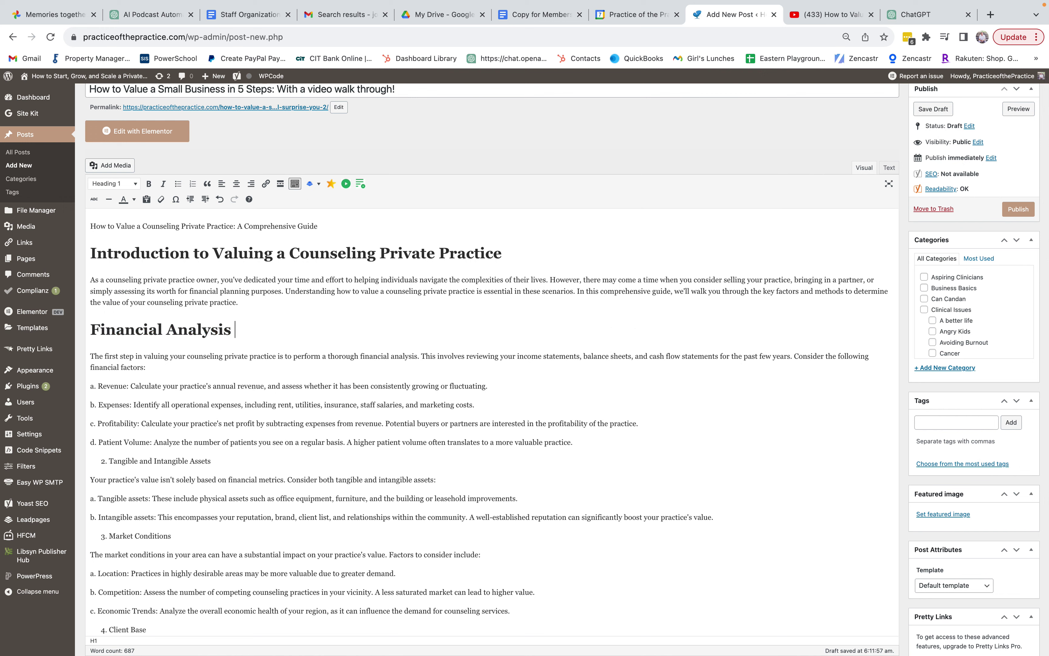
text(of a Private Practi)
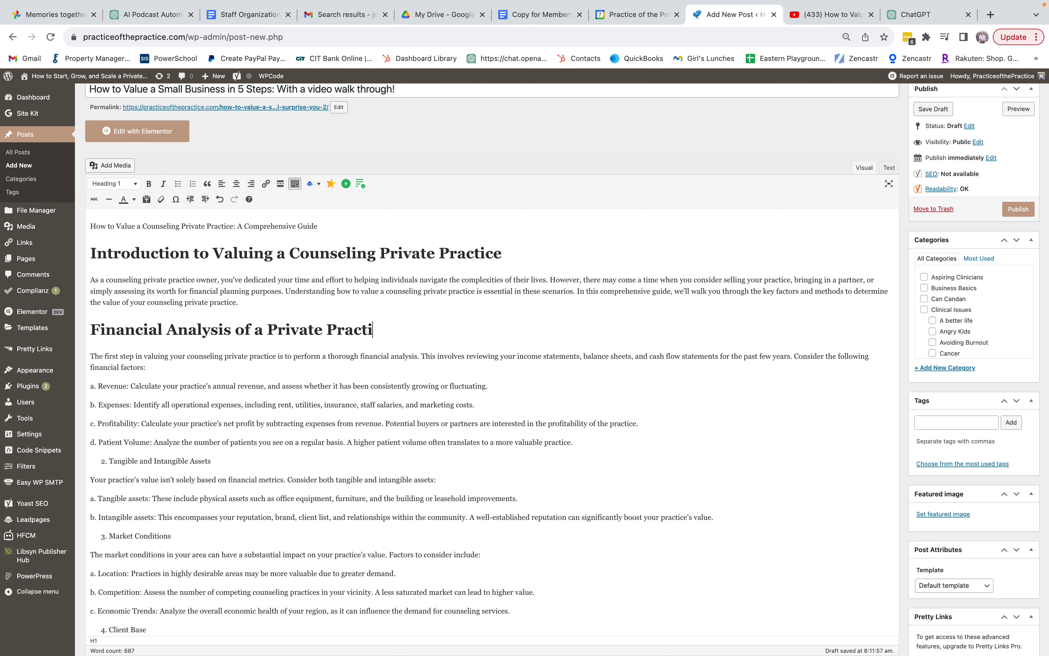
text(ce)
Strip the a.–d. prefixes and bullet the Revenue, Expenses, Profitability and Patient Volume lines
click(100, 386)
key(BackSpace)
key(BackSpace)
key(BackSpace)
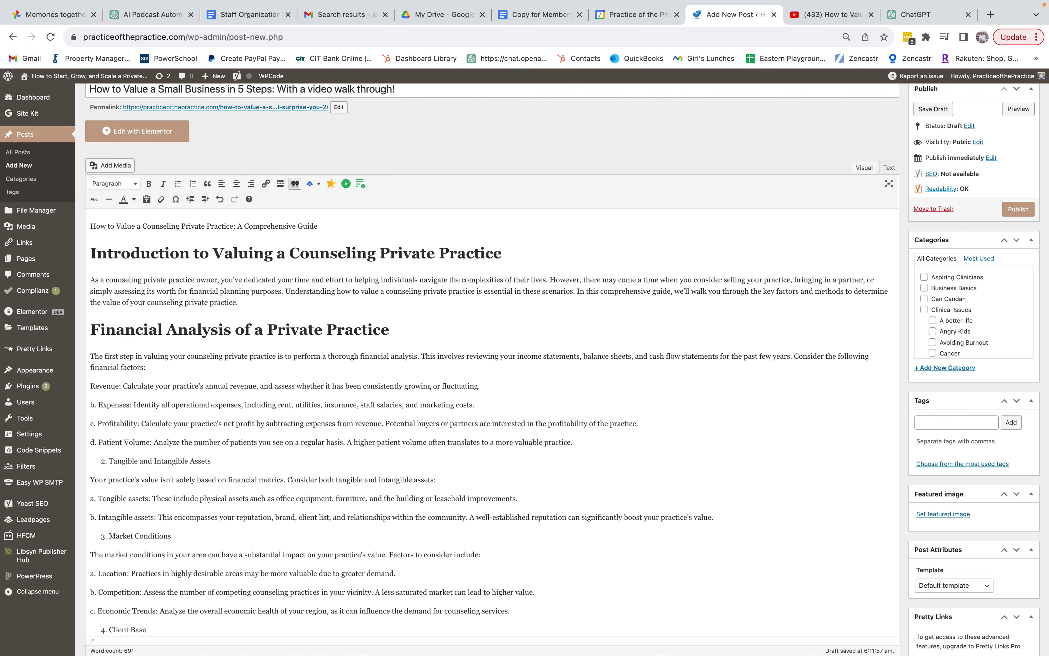
key(BackSpace)
key(BackSpace)
key(BackSpace)
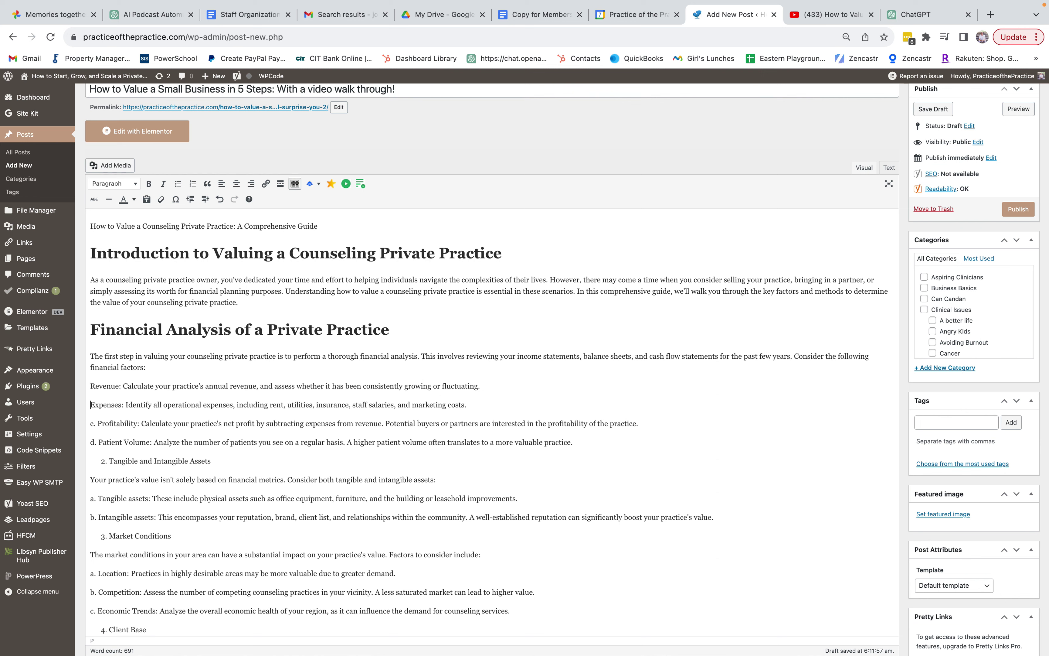
key(BackSpace)
key(BackSpace)
key(BackSpace)
key(Down)
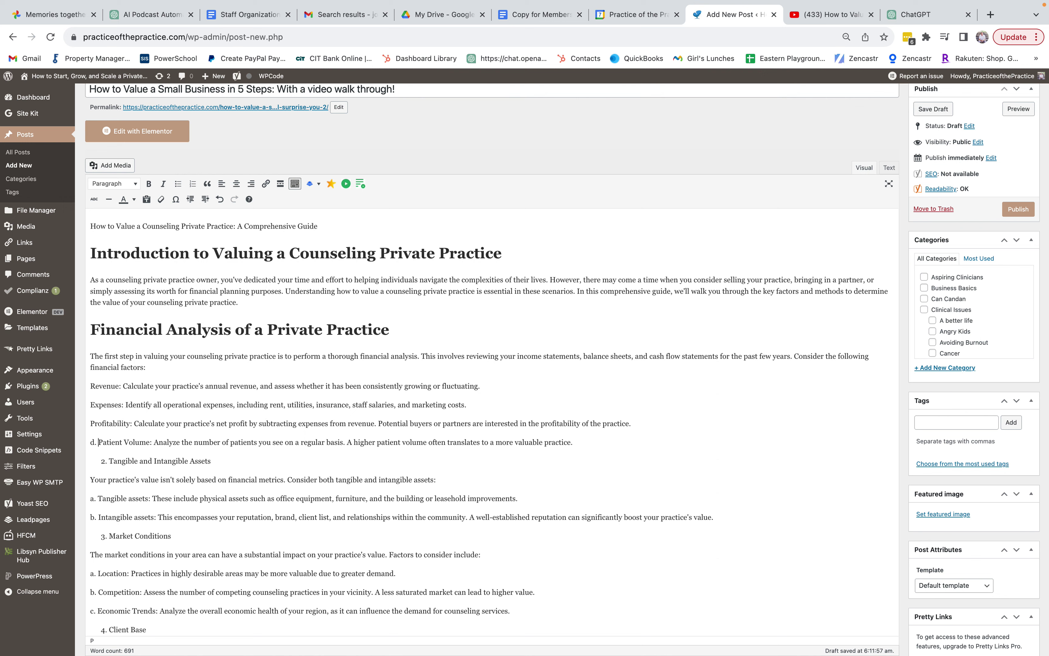
key(BackSpace)
key(BackSpace)
key(BackSpace)
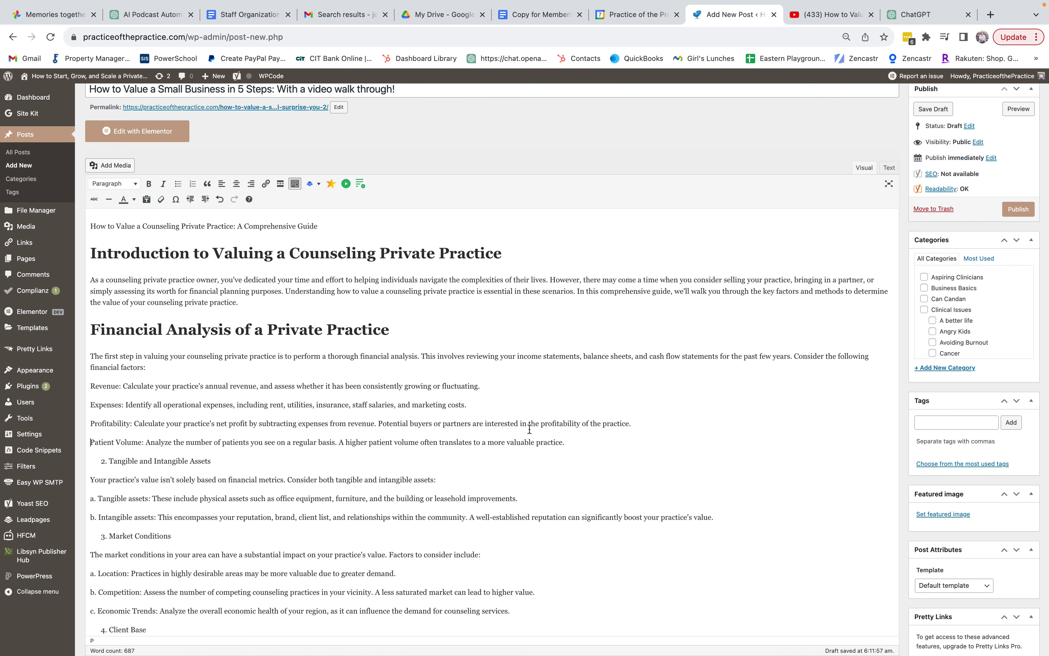
drag(566, 442, 91, 390)
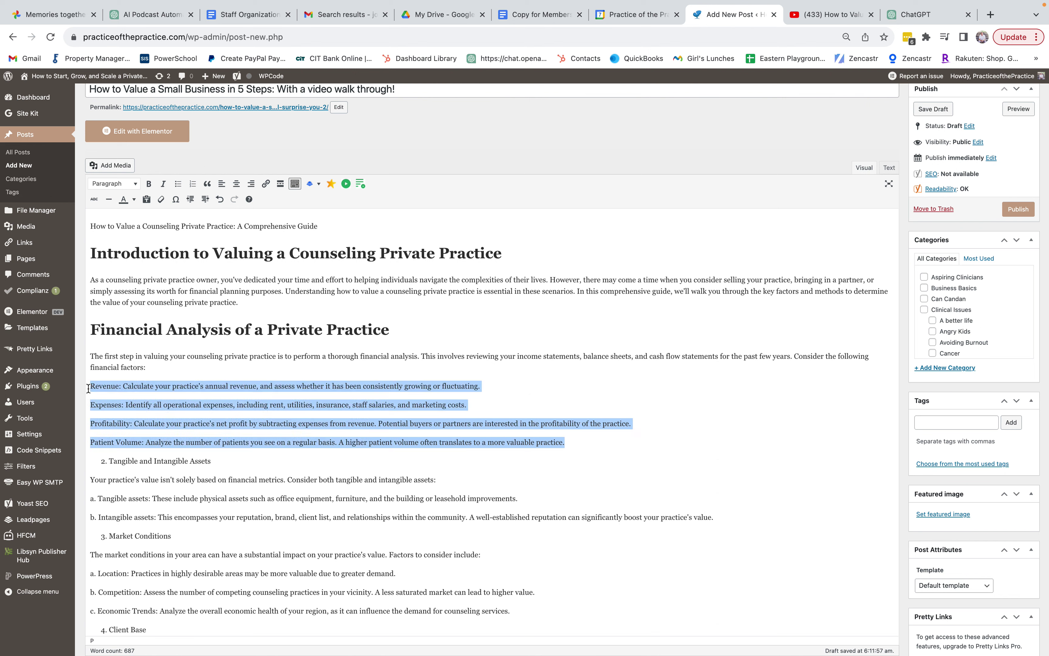
click(178, 184)
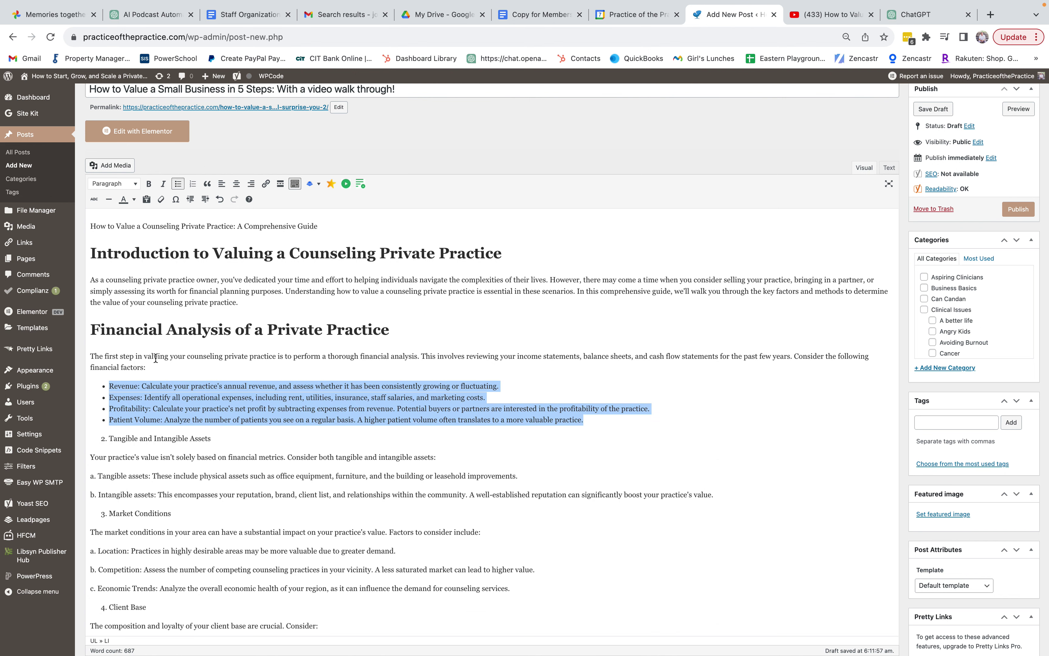
click(138, 386)
Bold the Revenue, Expenses, Profitability and Patient Volume labels and pull the Tangible line into the list
drag(140, 387, 109, 398)
click(149, 183)
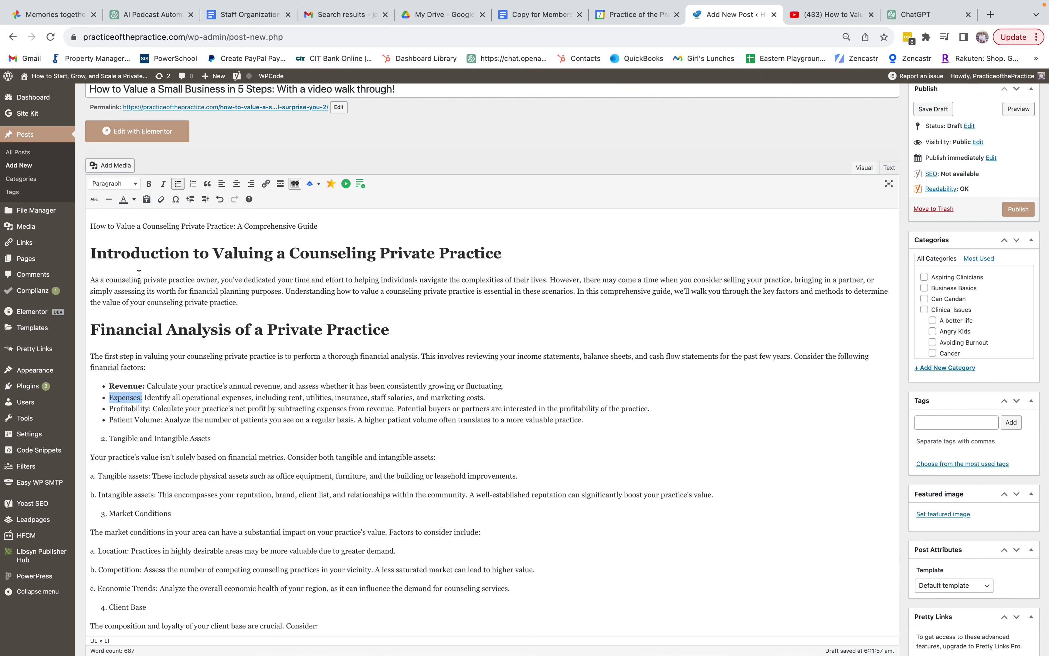
click(149, 183)
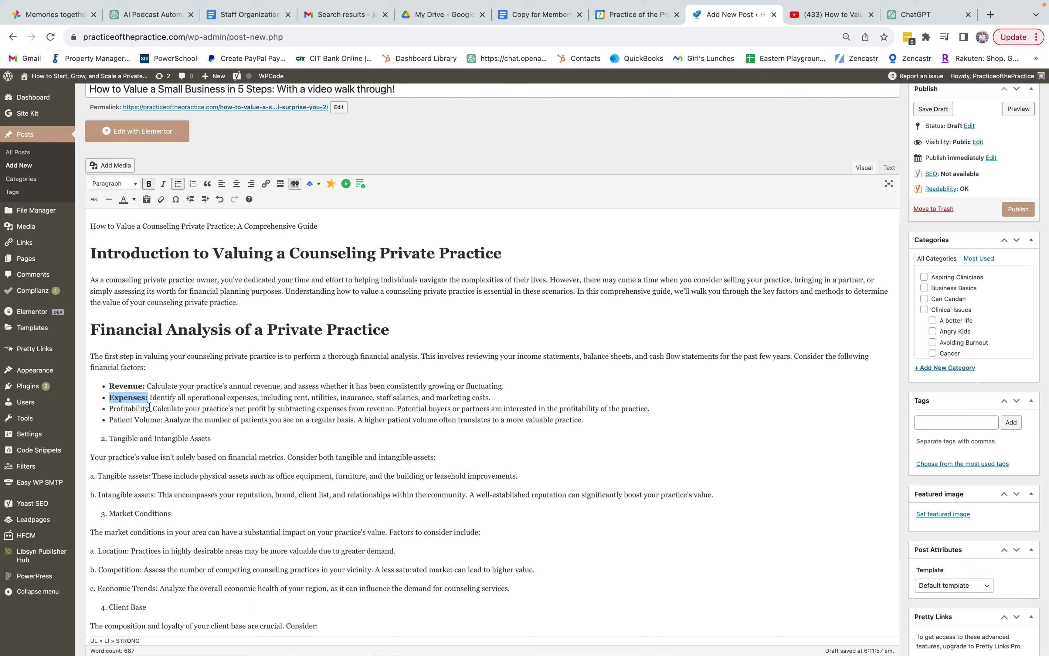
drag(151, 408, 107, 410)
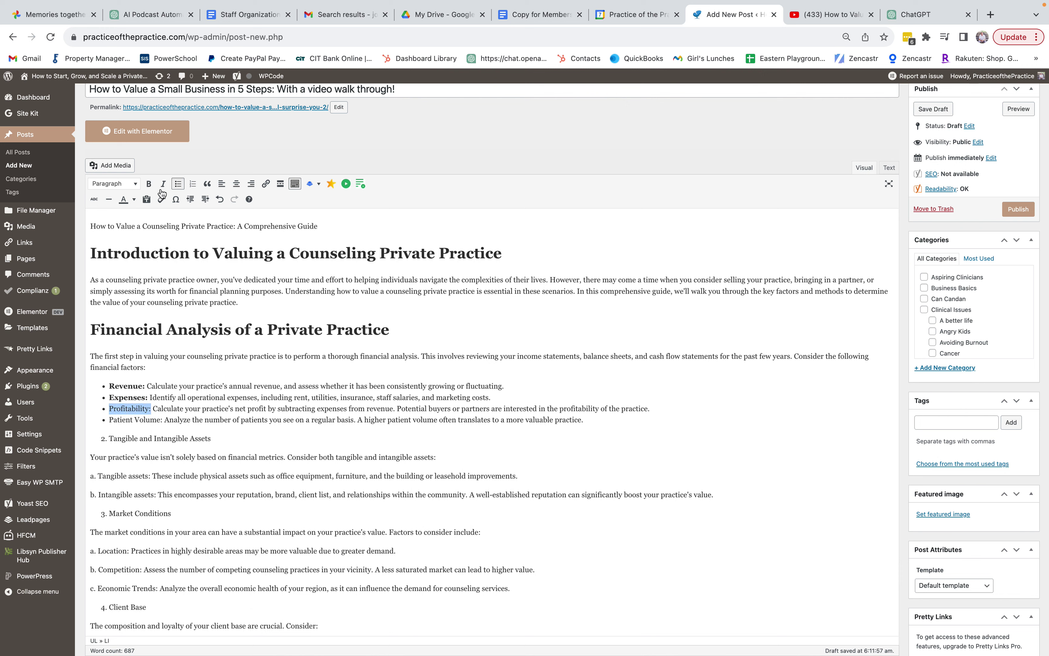
click(149, 183)
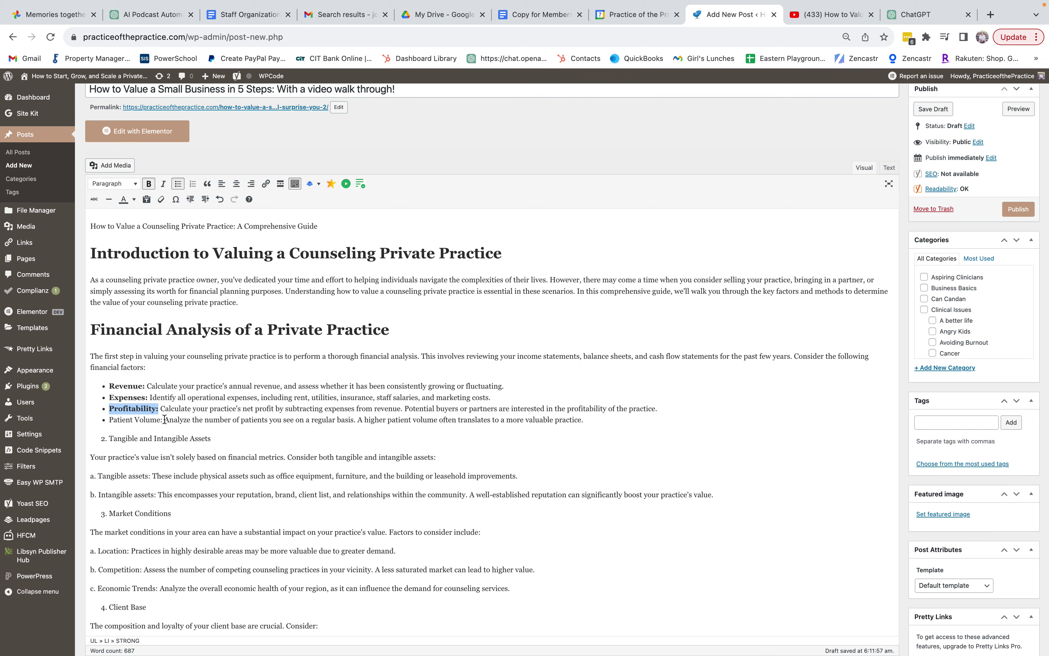
drag(164, 419, 117, 421)
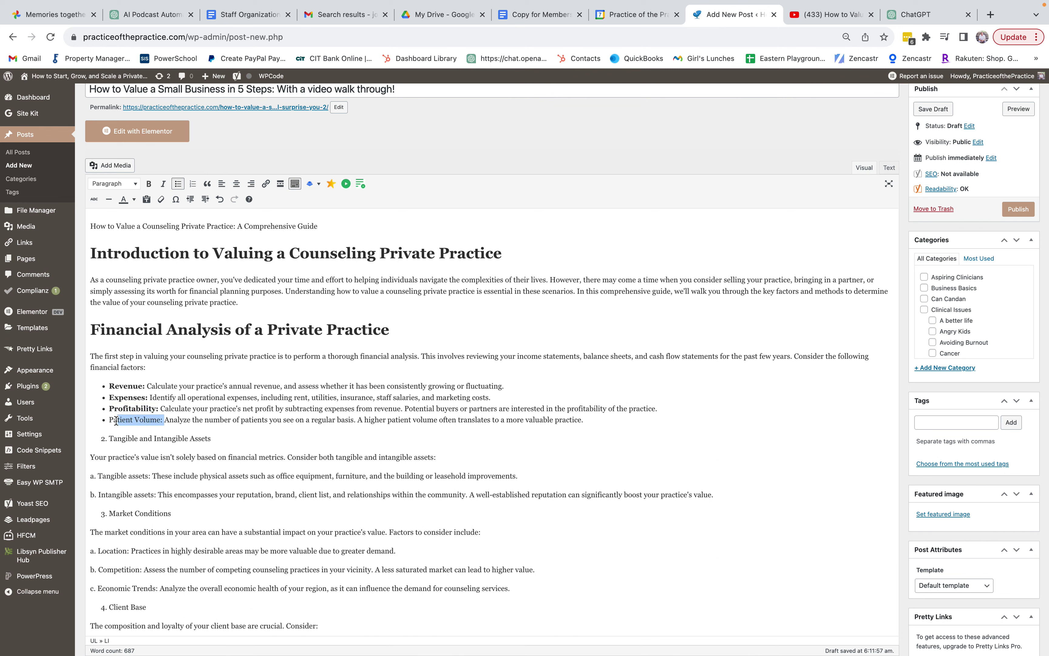
click(148, 183)
click(112, 441)
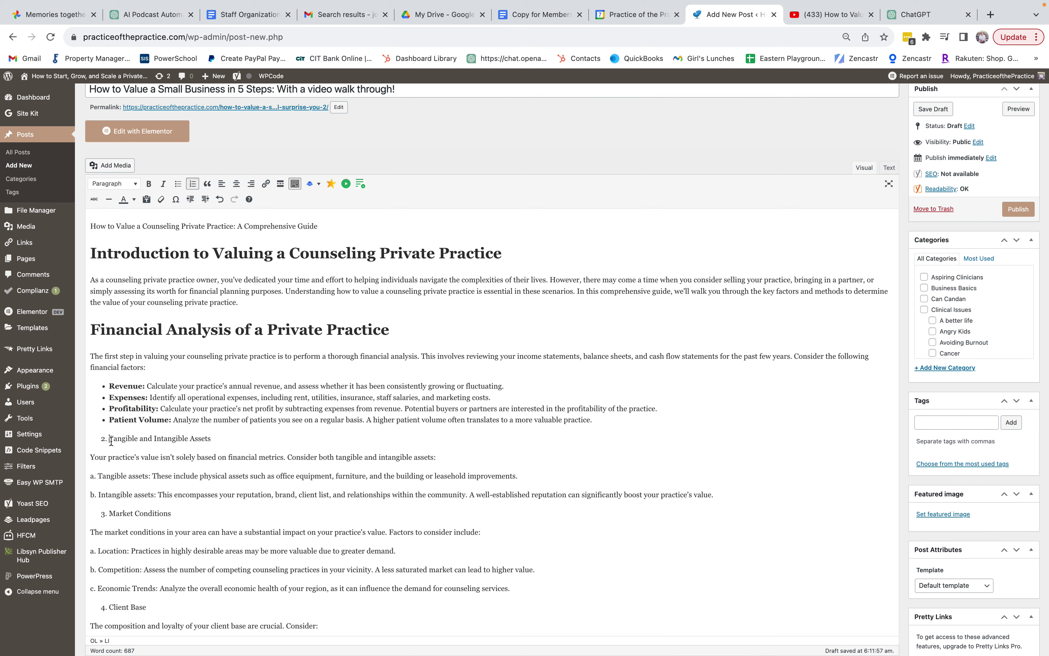
key(BackSpace)
Take "Tangible and Intangible Assets" out of the bullet list and make it a Heading 1
scroll(492, 368, down, 1)
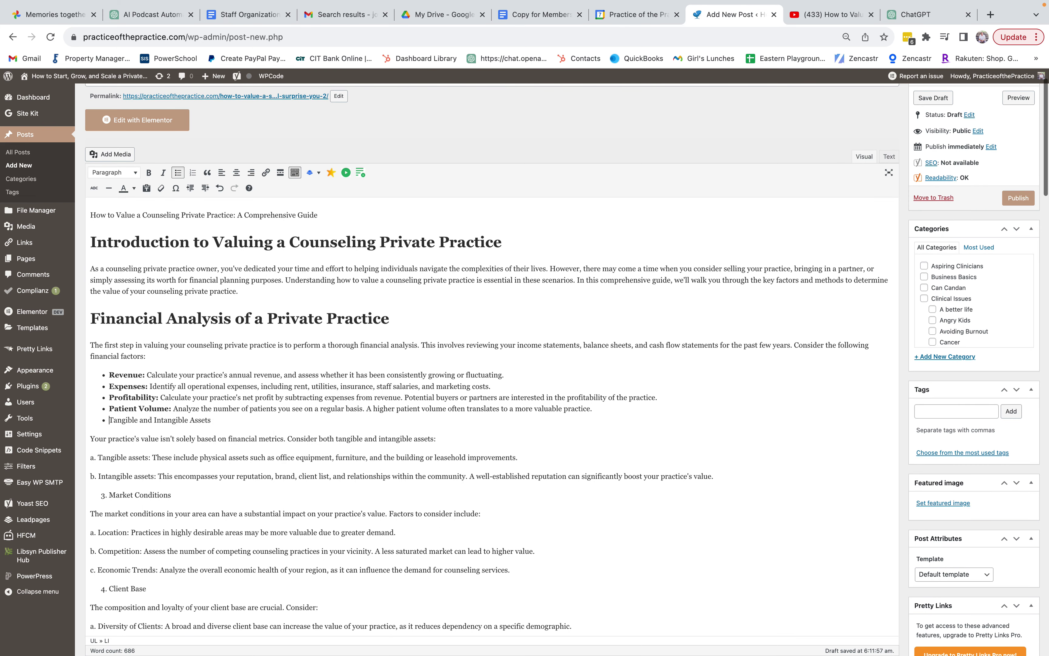
key(Return)
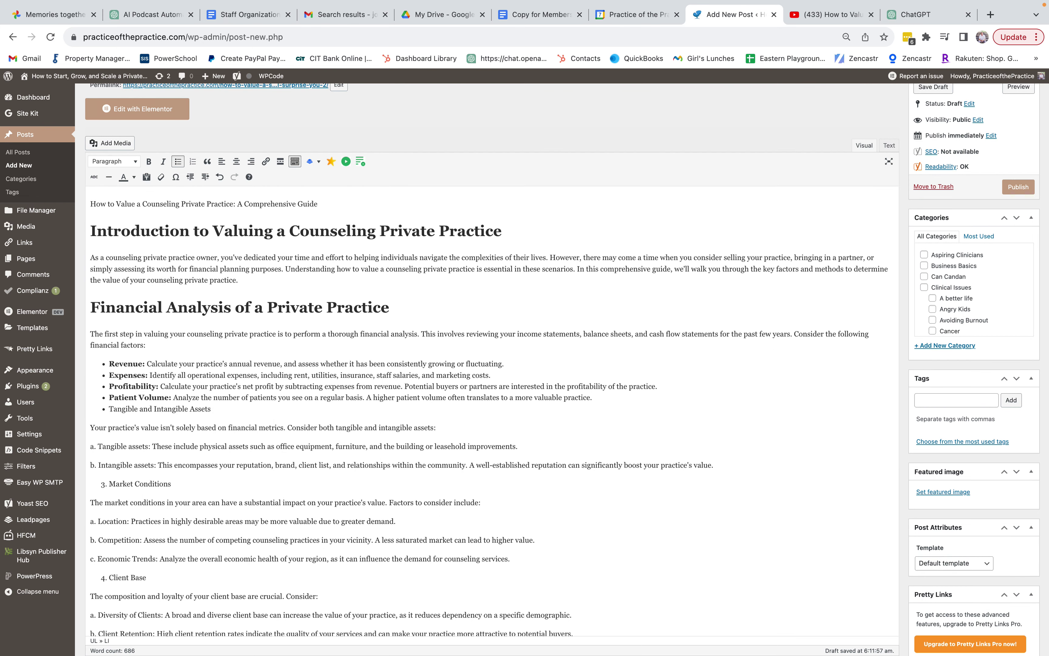
click(177, 164)
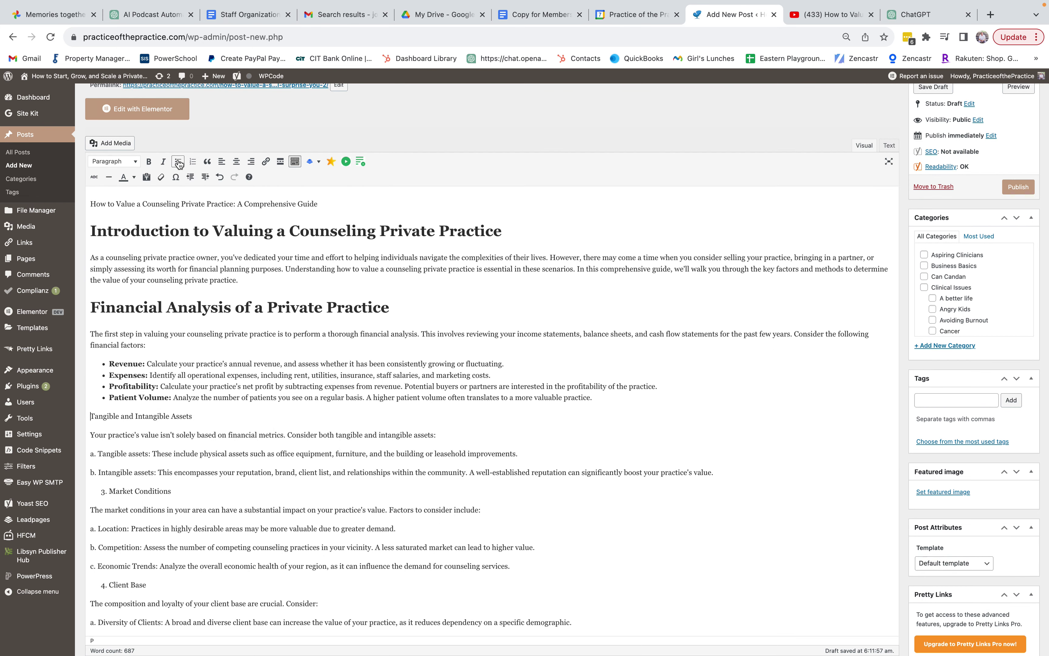
triple_click(137, 416)
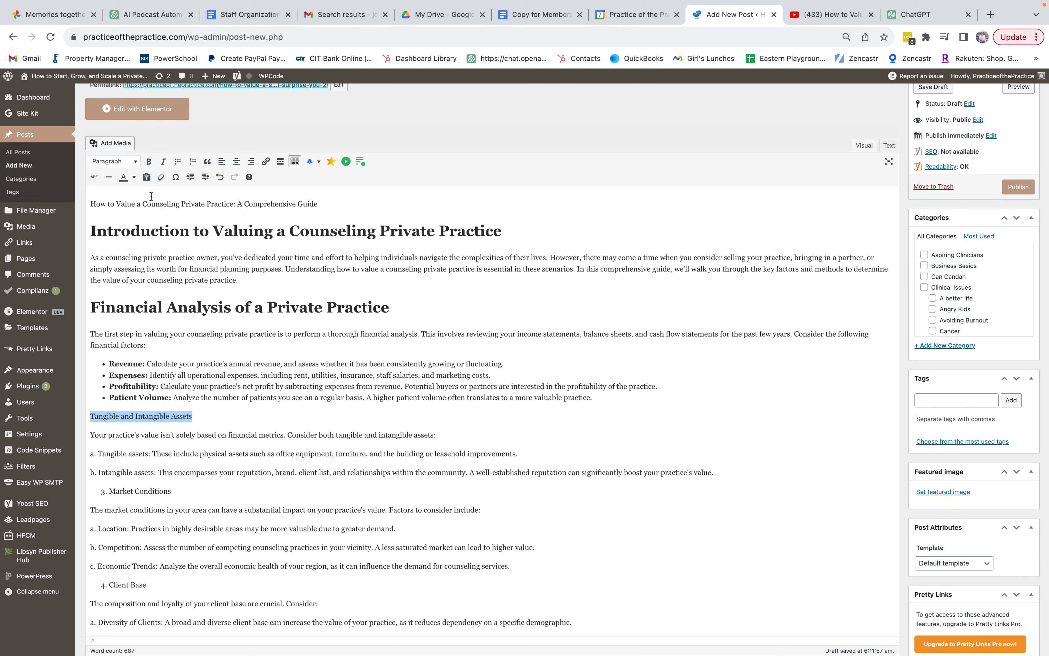
click(129, 164)
click(114, 195)
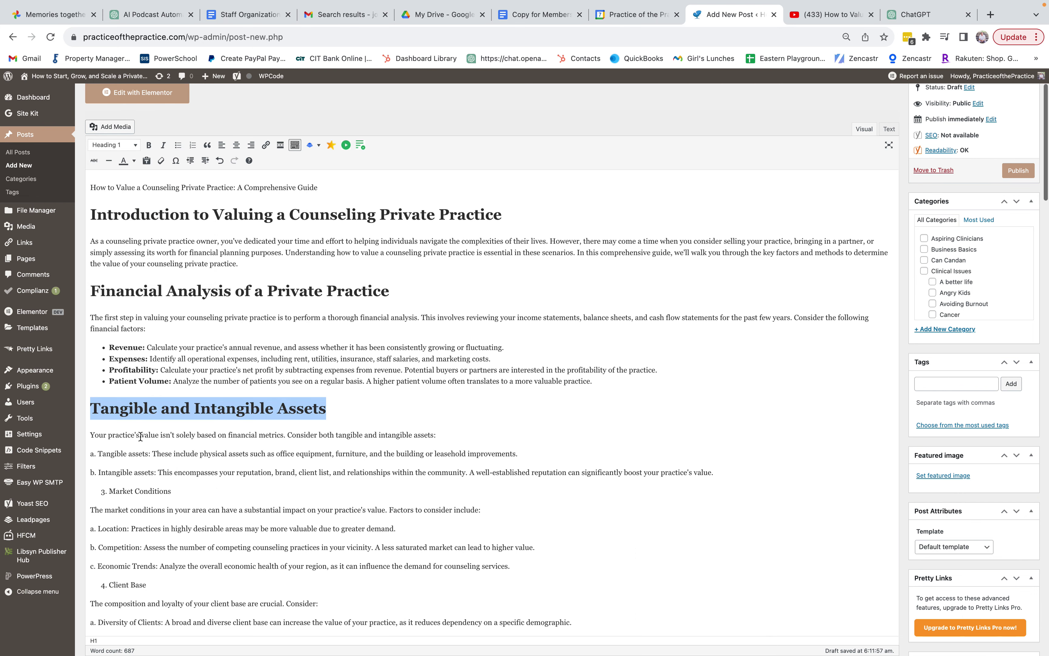
click(141, 435)
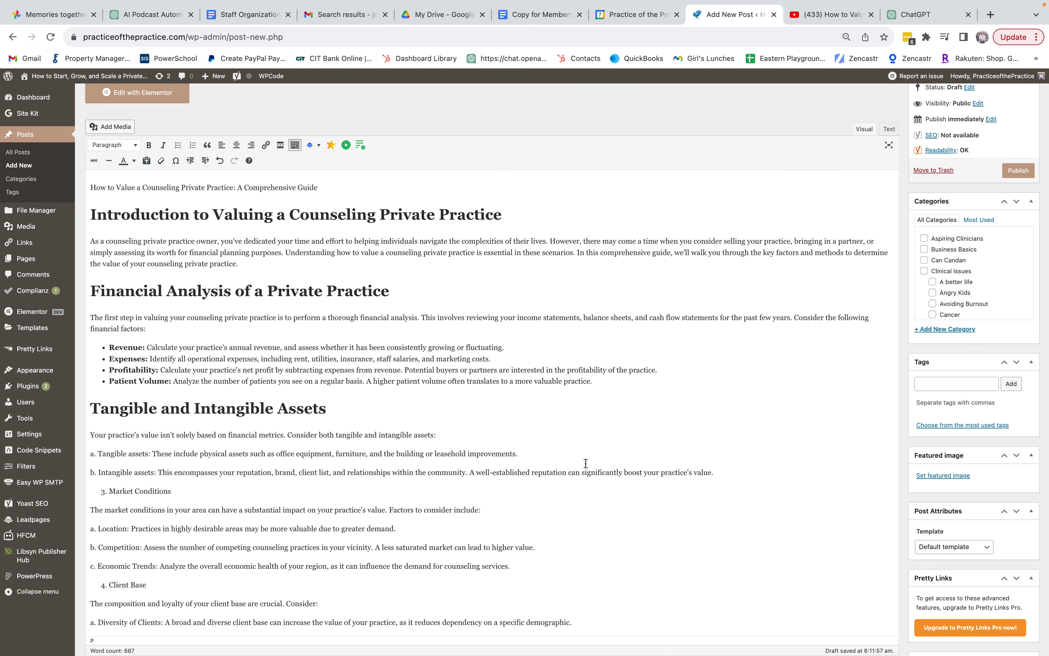
Number the two asset lines as a list and delete their a. and b. prefixes
drag(715, 472, 88, 457)
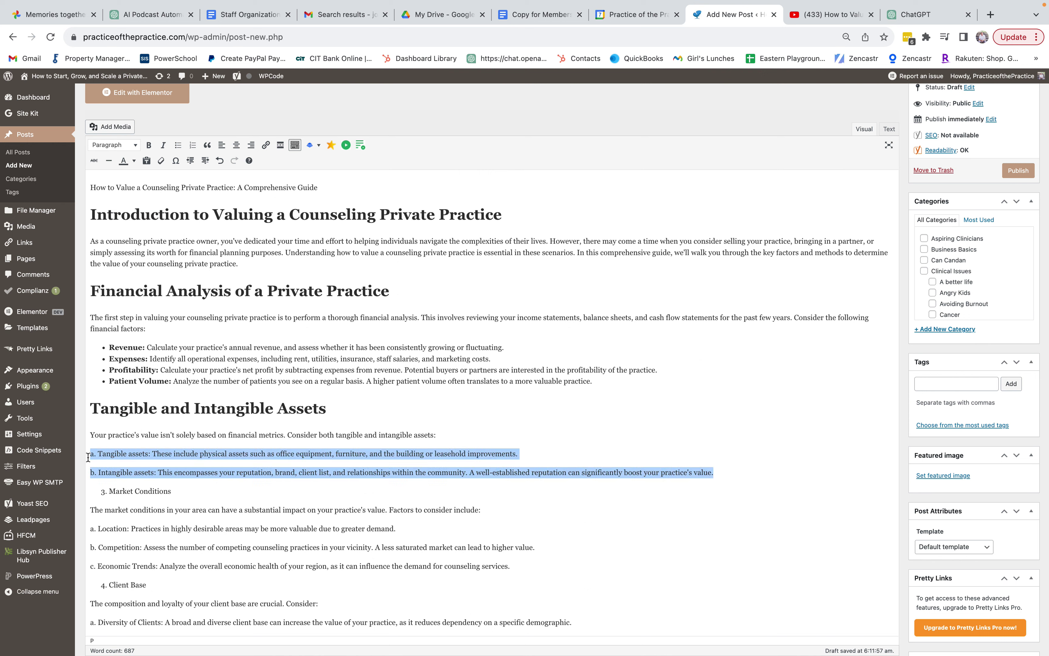
click(192, 145)
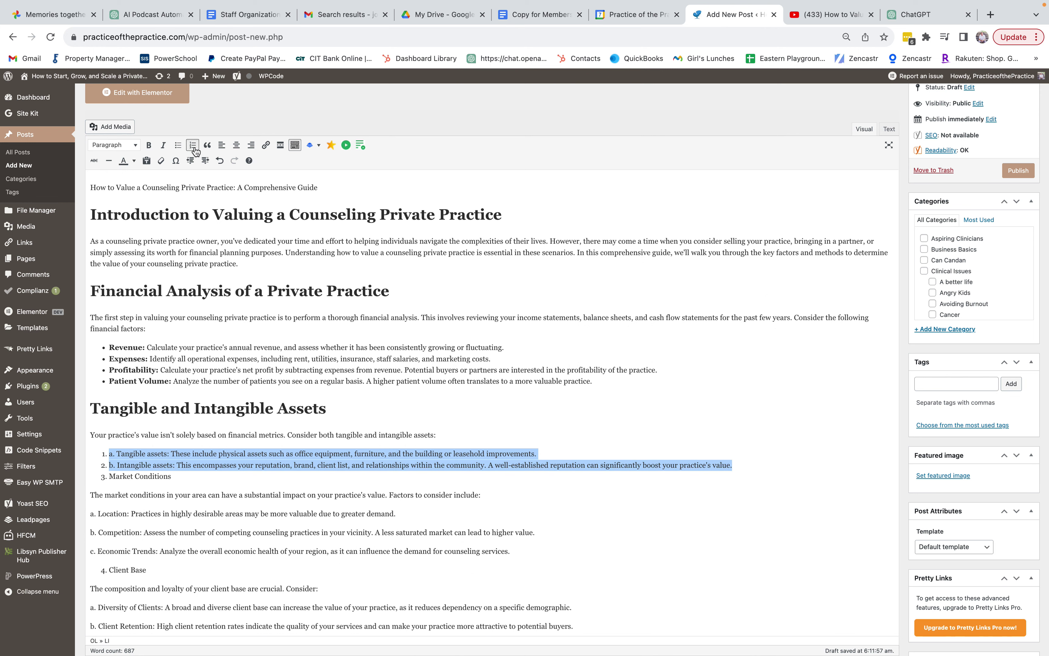
click(118, 452)
key(BackSpace)
key(BackSpace)
key(BackSpace)
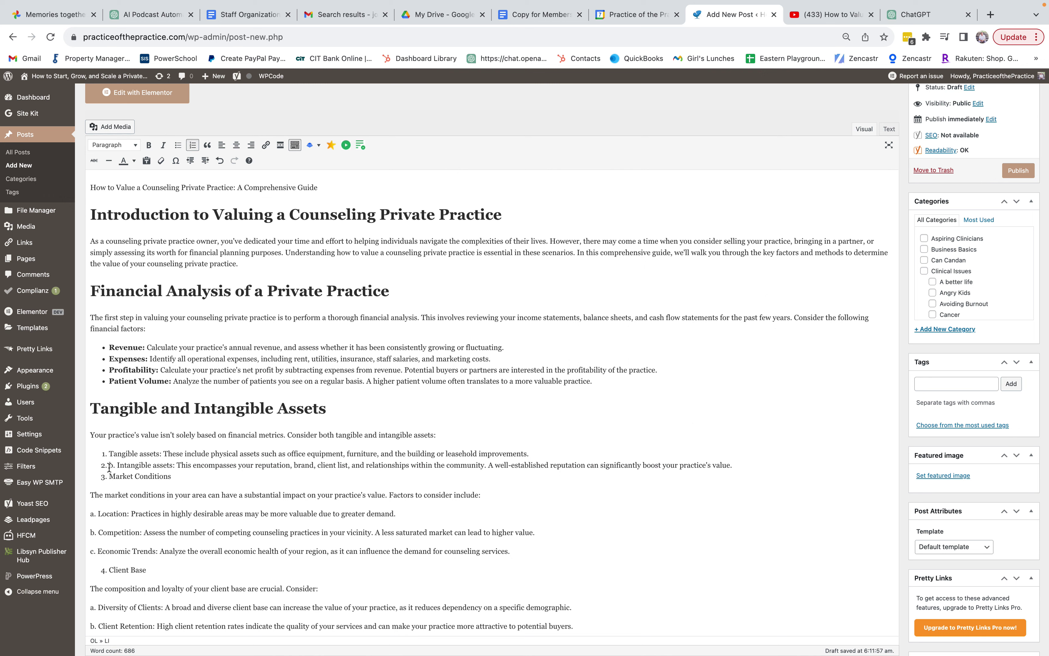
click(119, 464)
key(BackSpace)
key(BackSpace)
key(BackSpace)
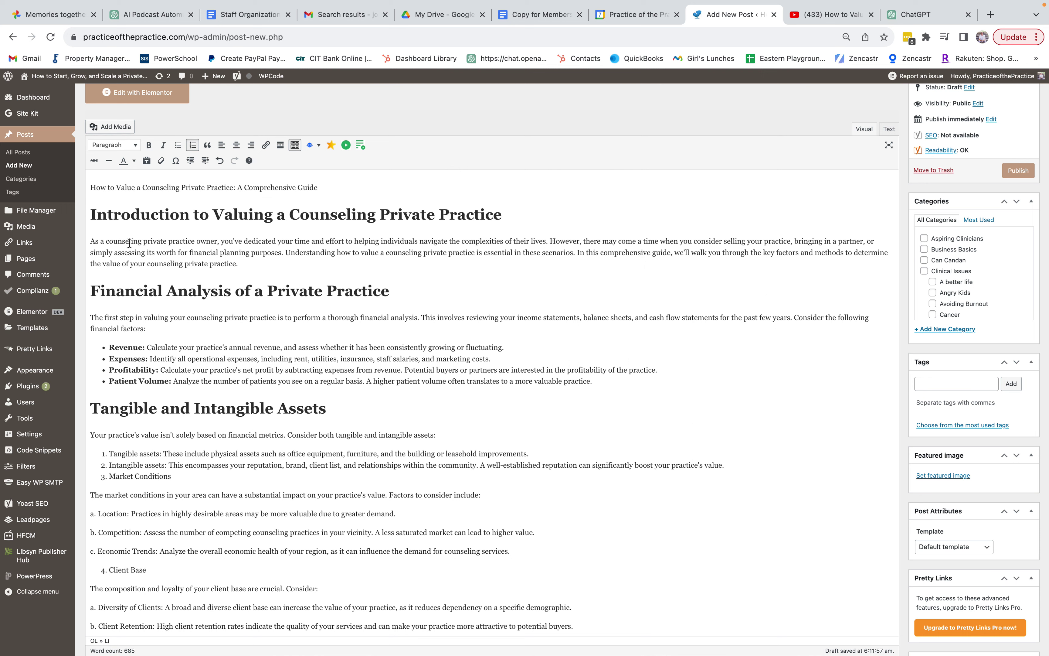
Unnumber Market Conditions and make it Heading 1 "Market Conditions in Mental Health Private Practice"
click(193, 145)
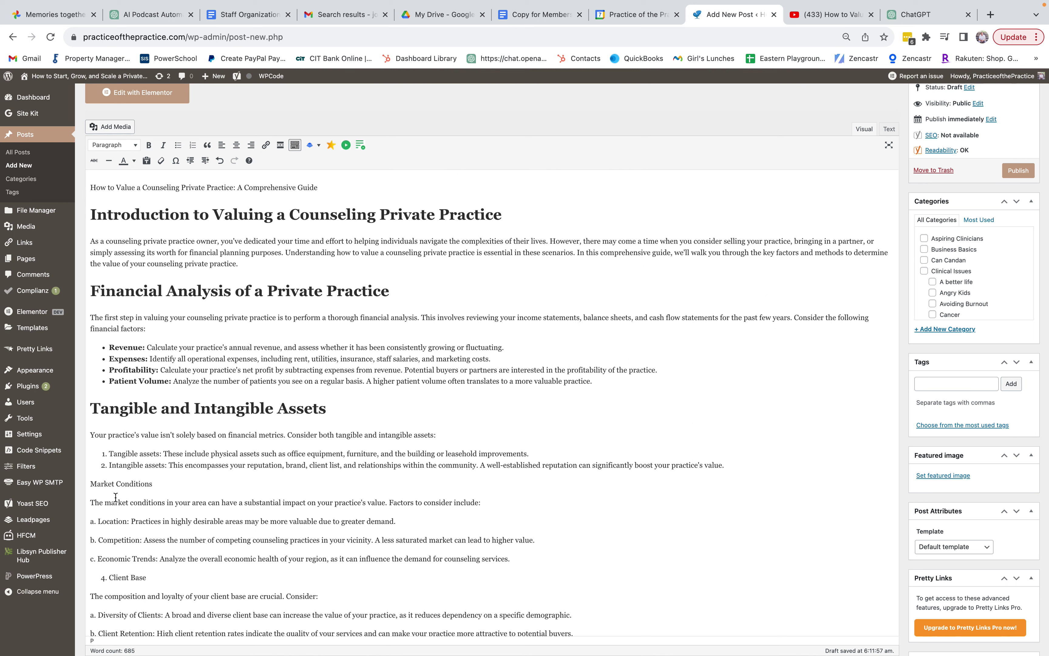
triple_click(117, 483)
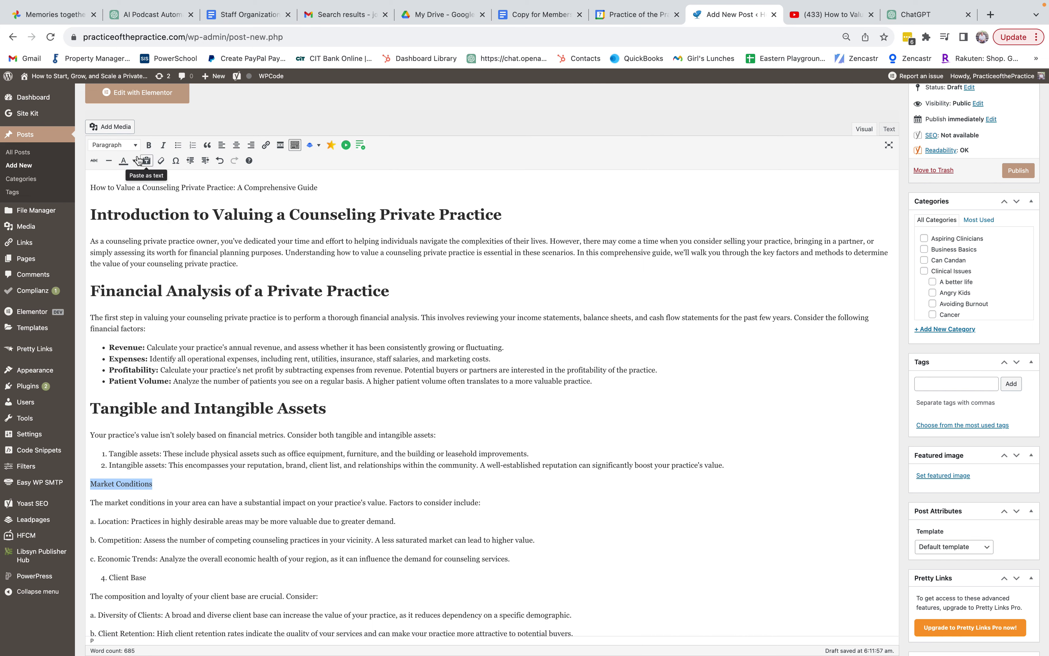
click(125, 145)
click(130, 179)
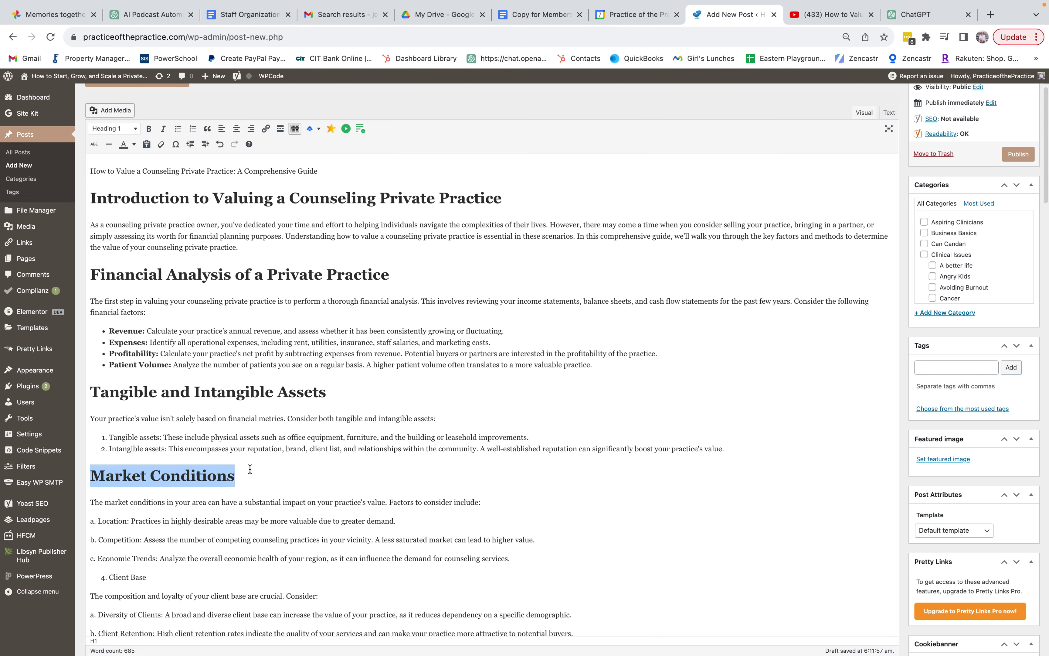
key(Right)
text(in Private Practice)
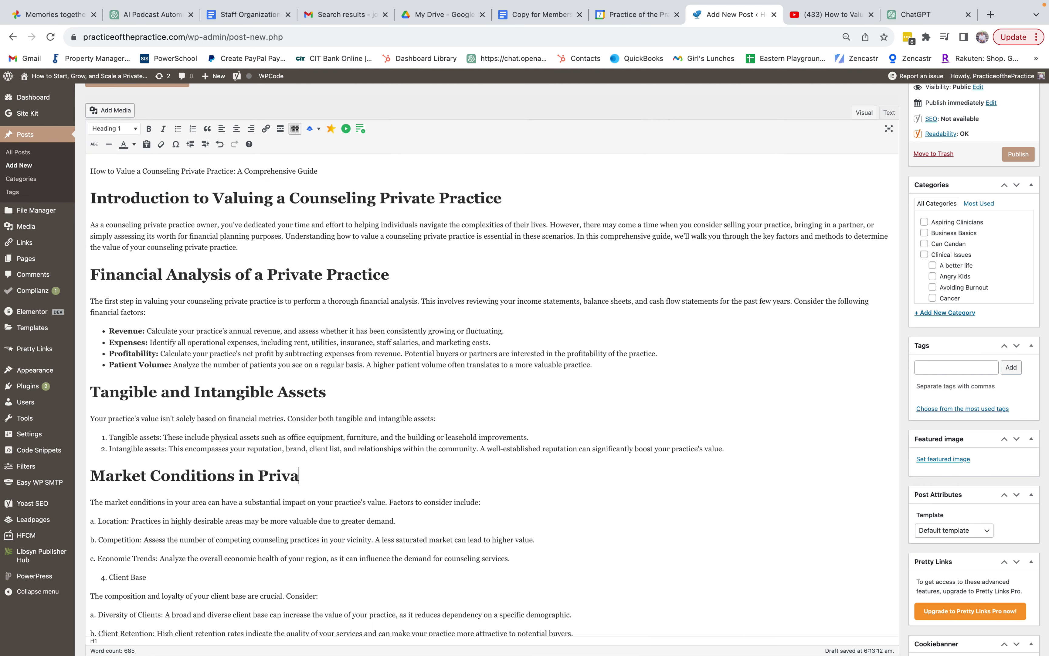
click(259, 476)
text(Mental Heal)
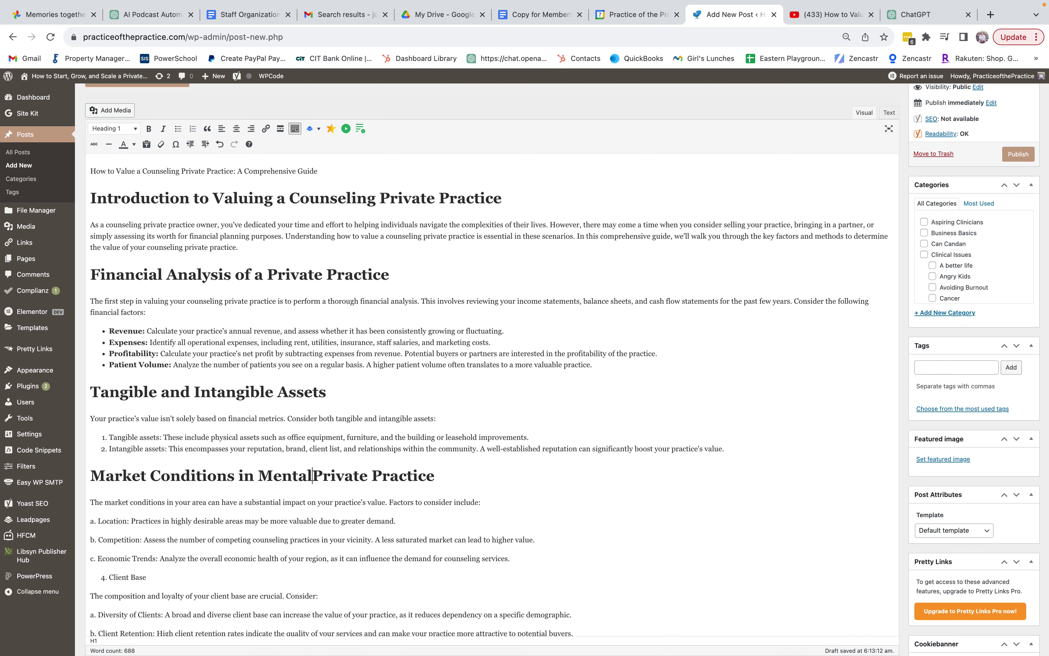
text(th)
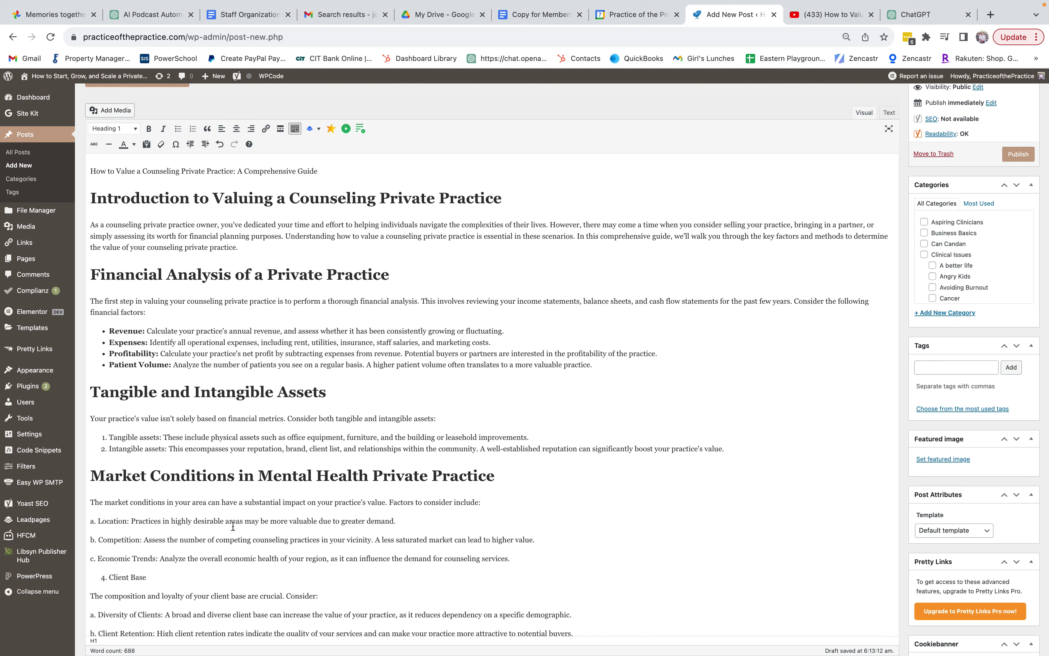
Remove the numbering from Client Base and make it a Heading 1
scroll(226, 512, down, 3)
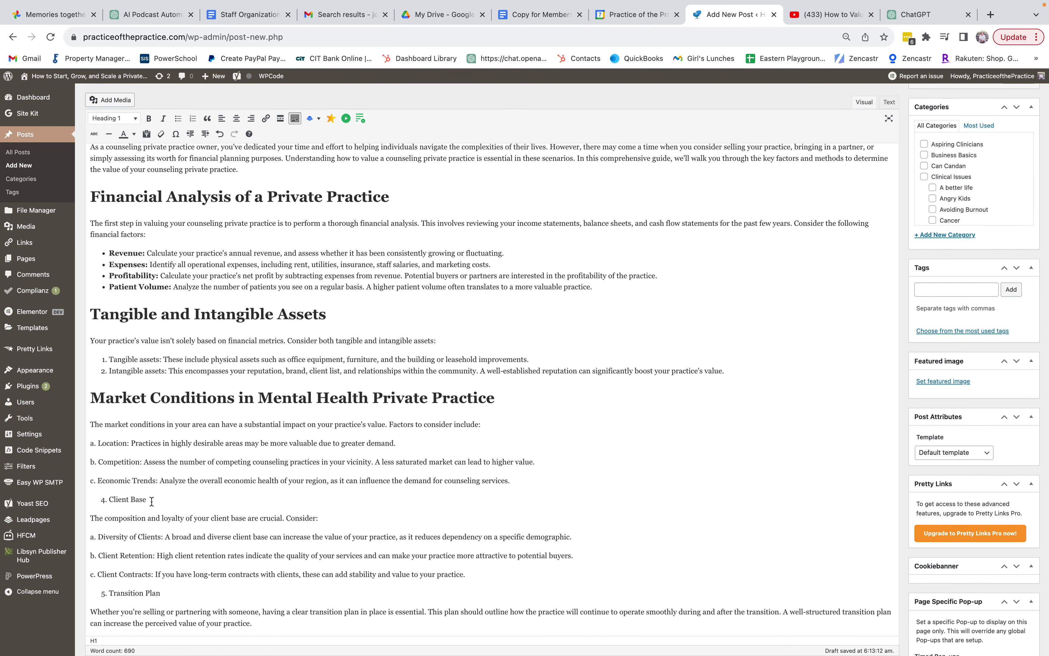
click(111, 500)
key(BackSpace)
triple_click(116, 499)
click(134, 118)
click(130, 148)
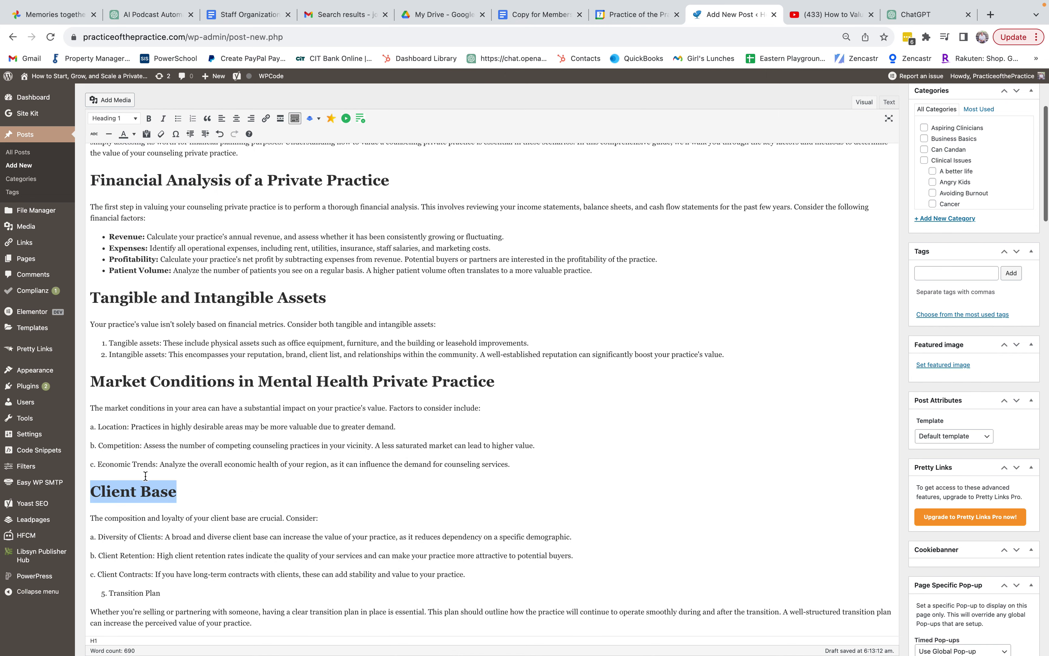
click(140, 499)
Remove the numbering from the Transition Plan line
scroll(258, 508, down, 3)
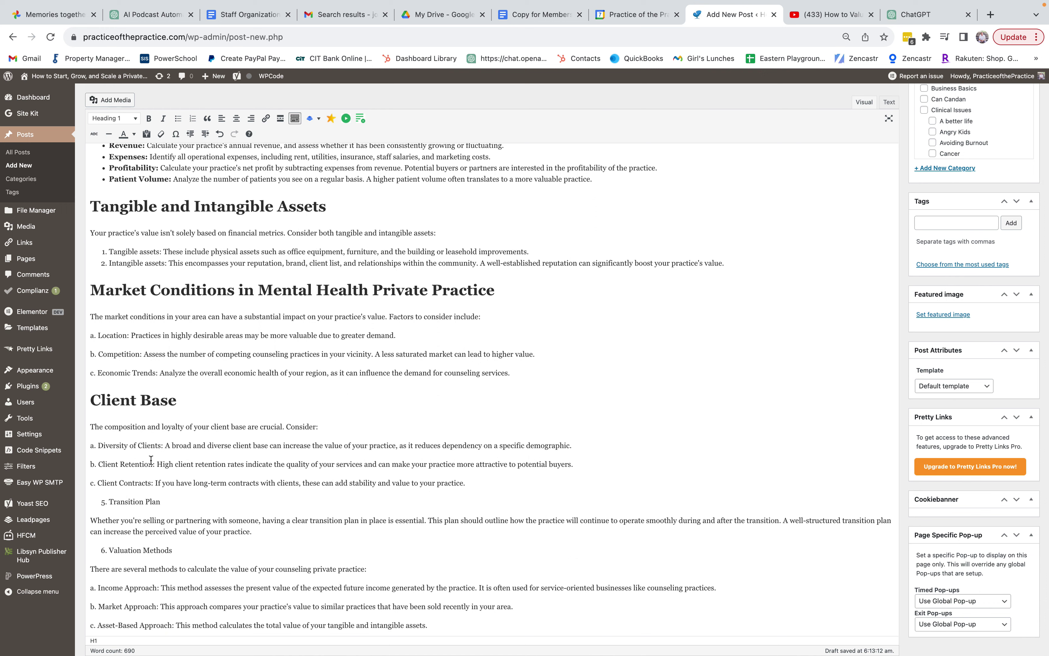
click(111, 502)
key(BackSpace)
Make Transition Plan a Heading 1 reading 'Transition Plan when selling a counseling Private Practice'
drag(90, 502, 142, 501)
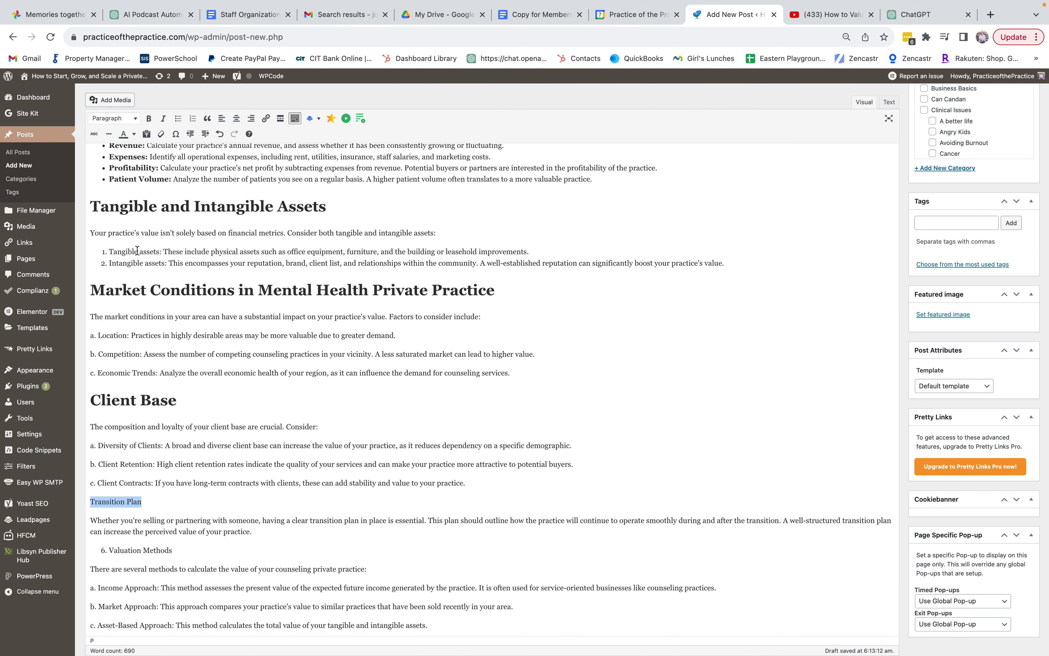
click(126, 118)
click(129, 153)
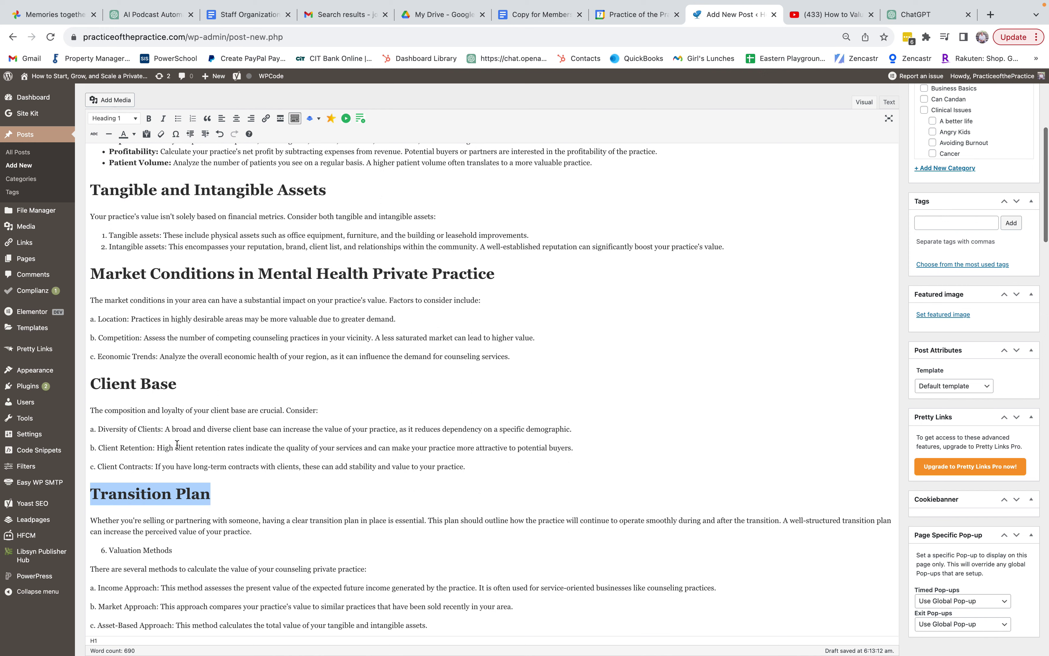
click(215, 495)
text(wh)
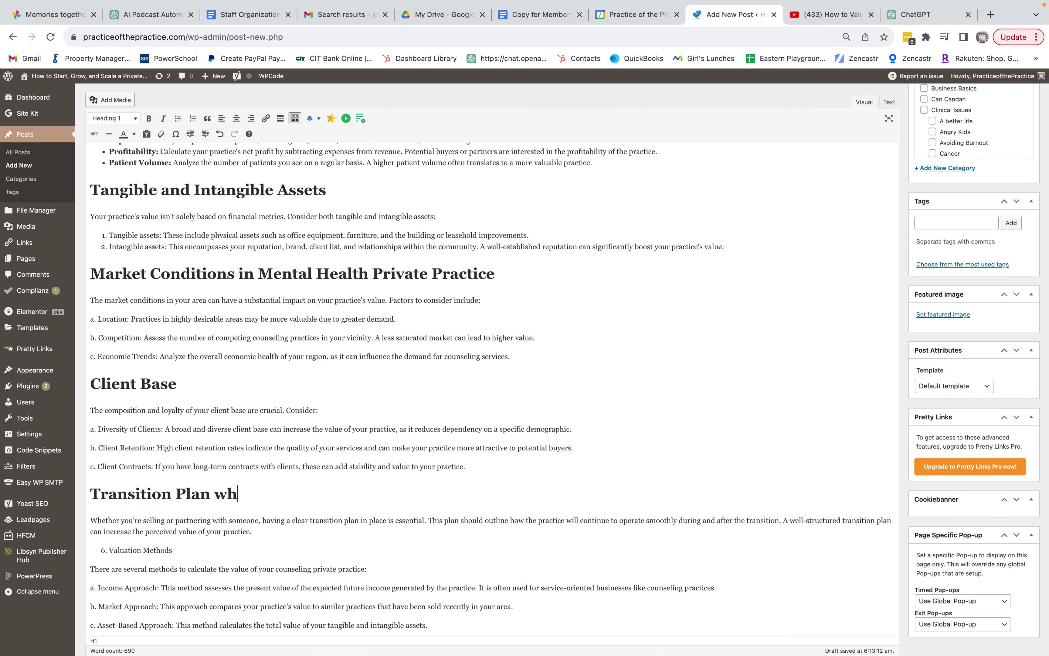
text(en selling a counseling priv)
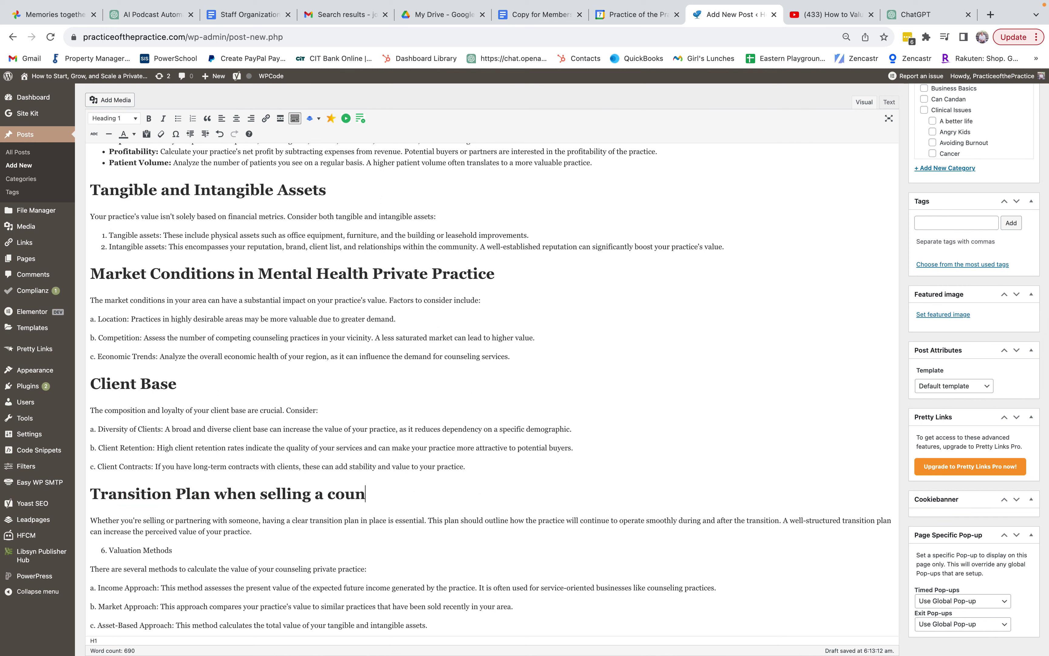
key(BackSpace)
key(BackSpace)
key(BackSpace)
key(BackSpace)
text(Private Practice)
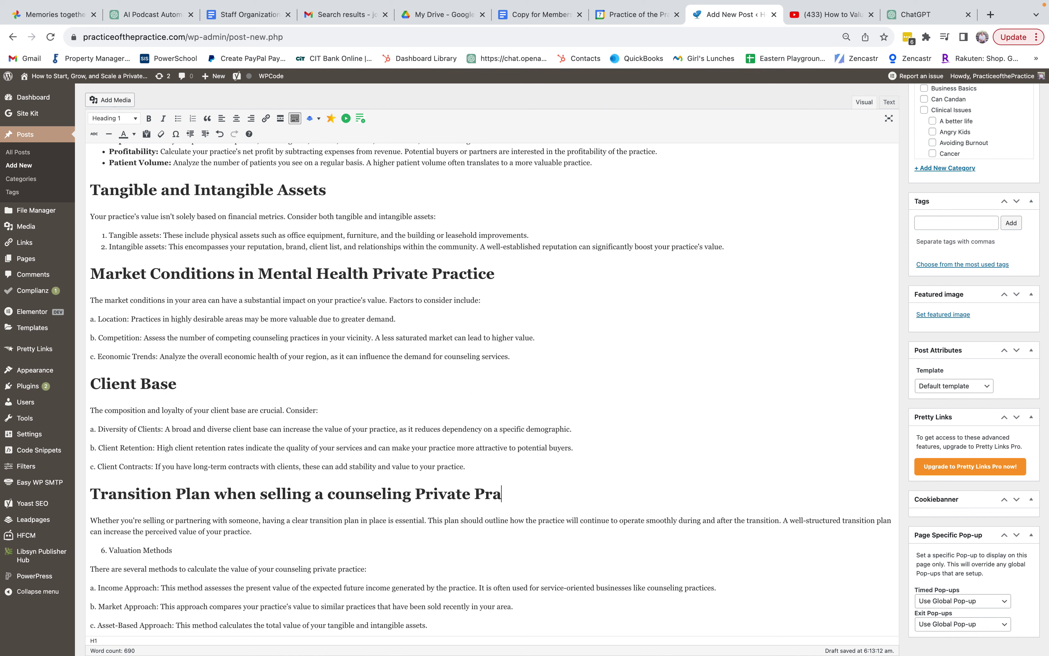
Capitalise 'Counseling' and 'Selling' in the Transition Plan heading
click(337, 497)
key(BackSpace)
text(C)
click(271, 497)
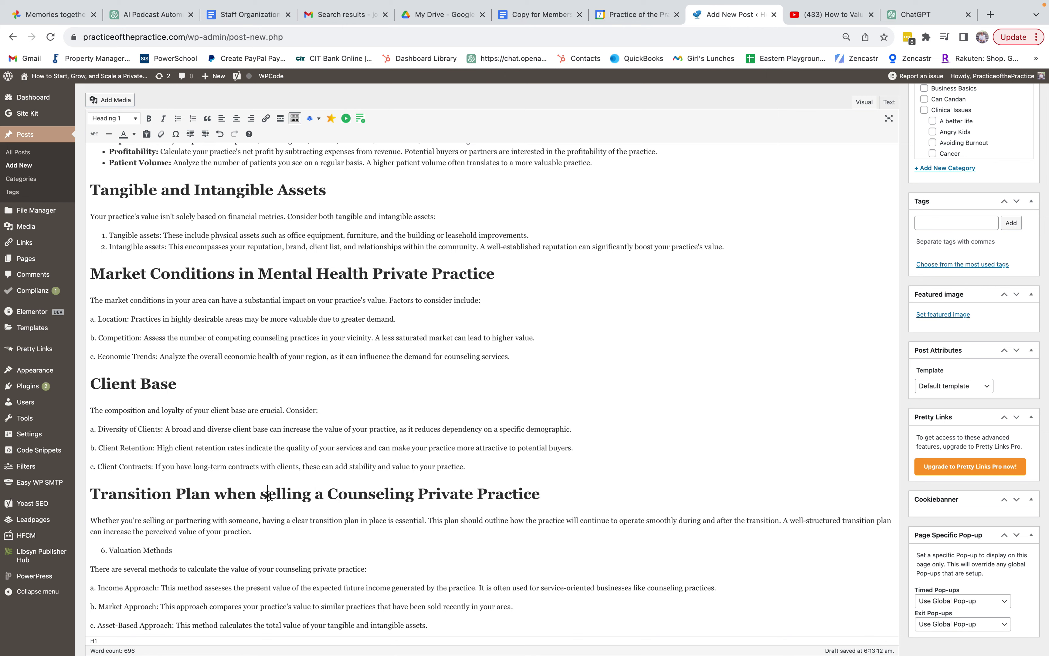
key(BackSpace)
text(S)
Remove the numbering from Valuation Methods and format it as a heading
scroll(248, 457, down, 5)
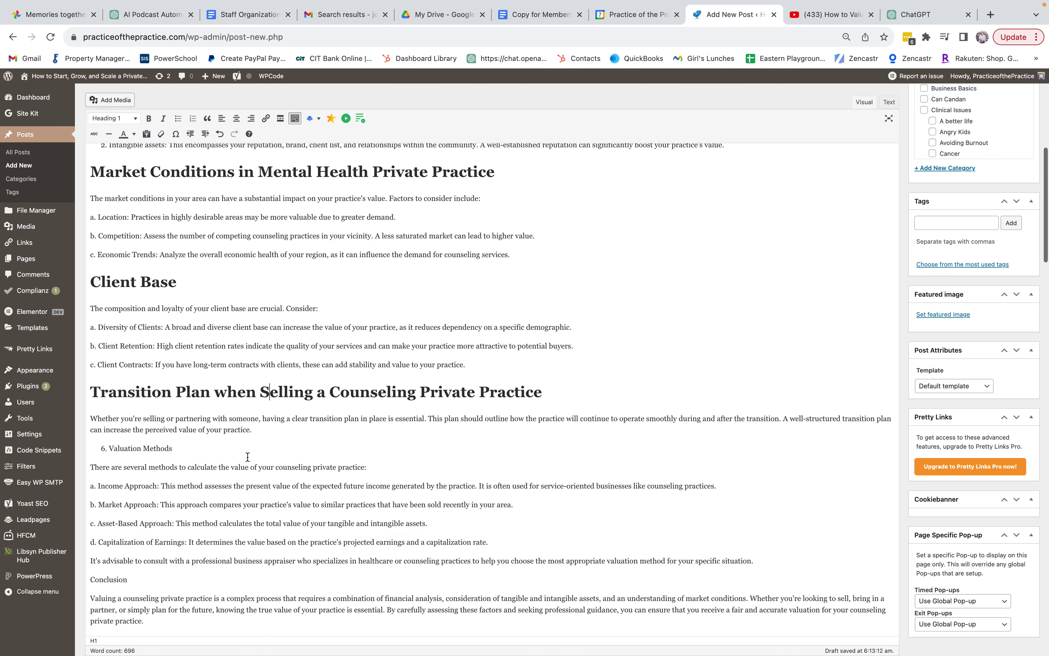
click(109, 448)
key(BackSpace)
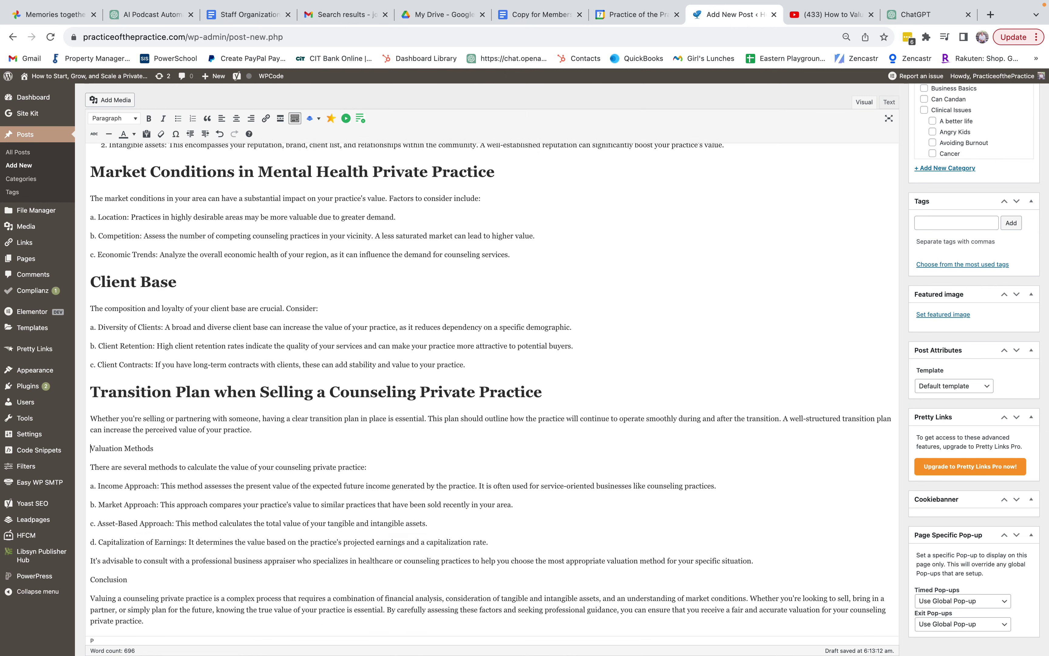
triple_click(123, 450)
click(125, 121)
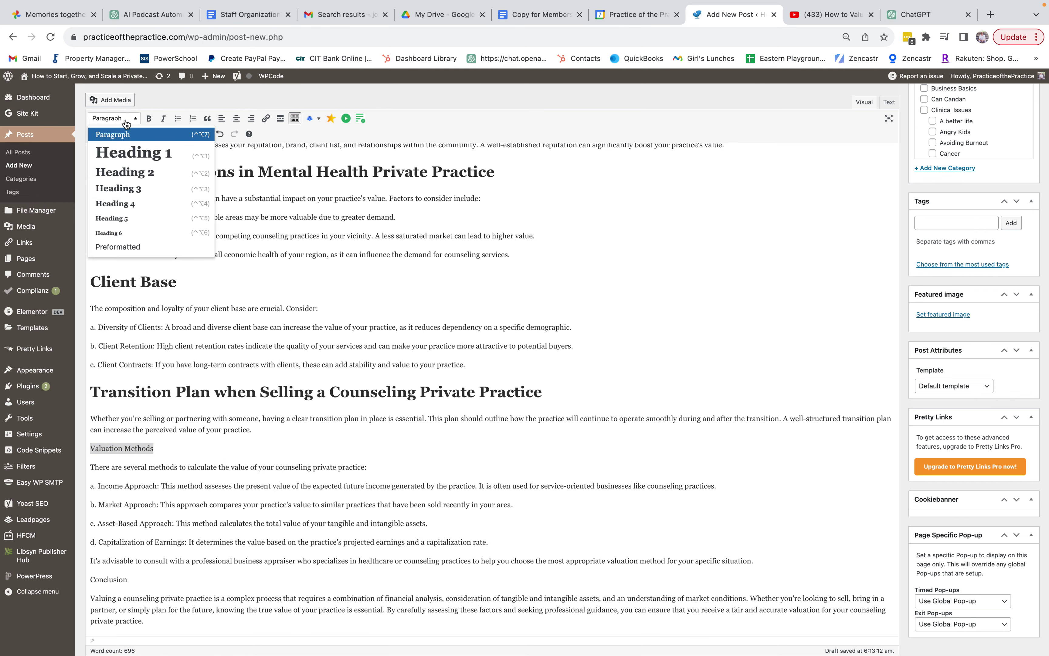
click(125, 172)
scroll(179, 479, down, 5)
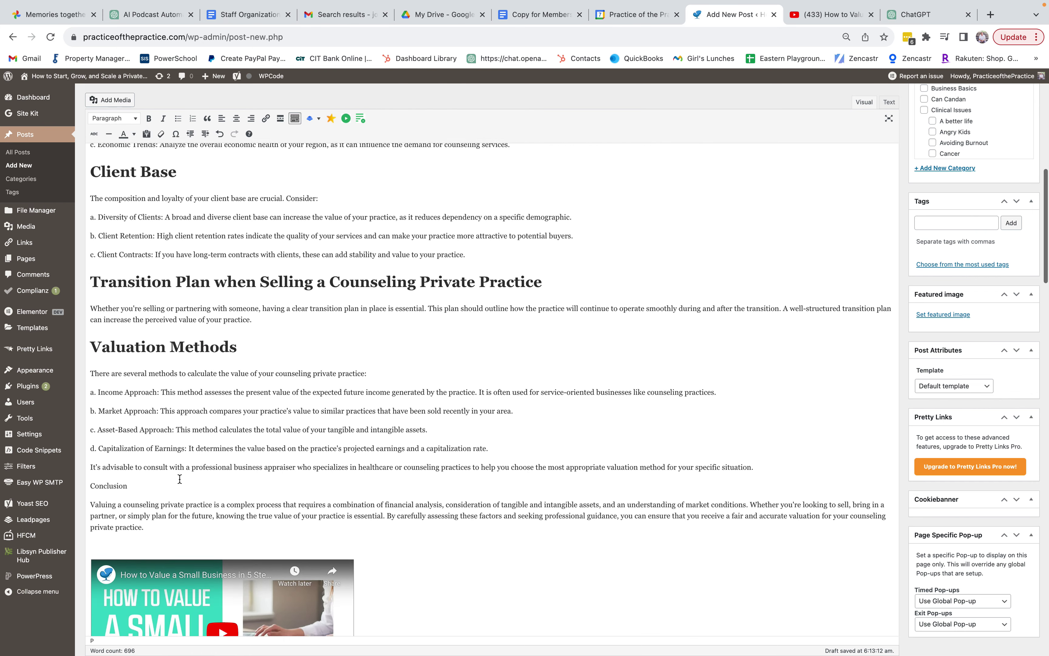
scroll(179, 479, down, 1)
Type 'consulting here' to complete the 'apply for 1:1 consulting here.' call-to-action
scroll(179, 478, down, 1)
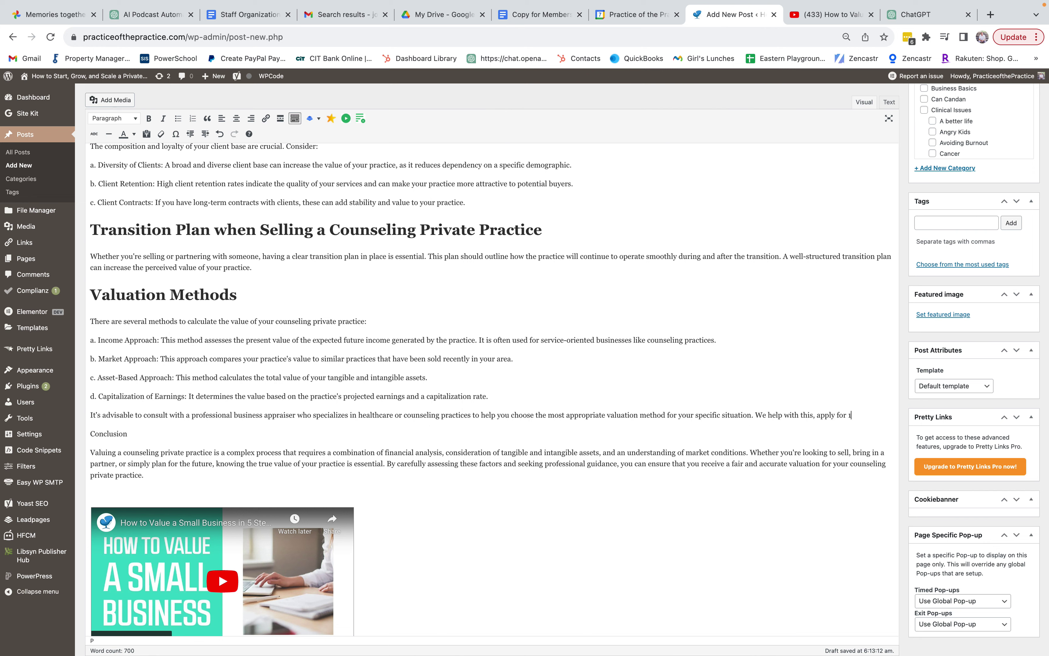
text(consulting here.)
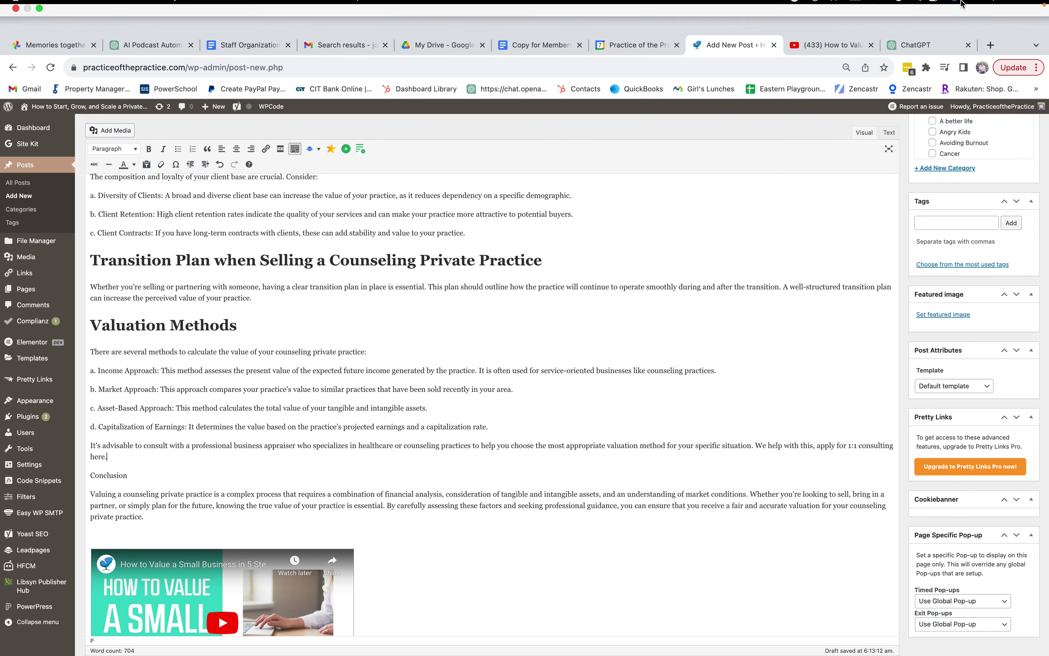
Load practiceofthepractice.com/apply in a new tab, copy its URL, and return to the editor
click(991, 46)
text(practiceofthepractice.c)
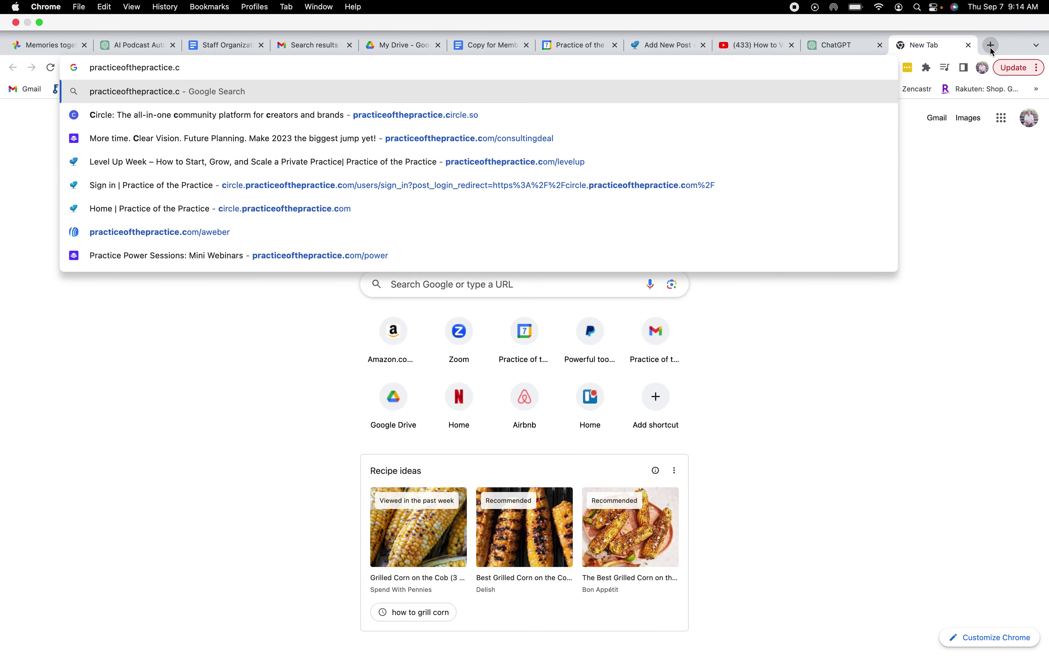
text(om/apply)
key(Return)
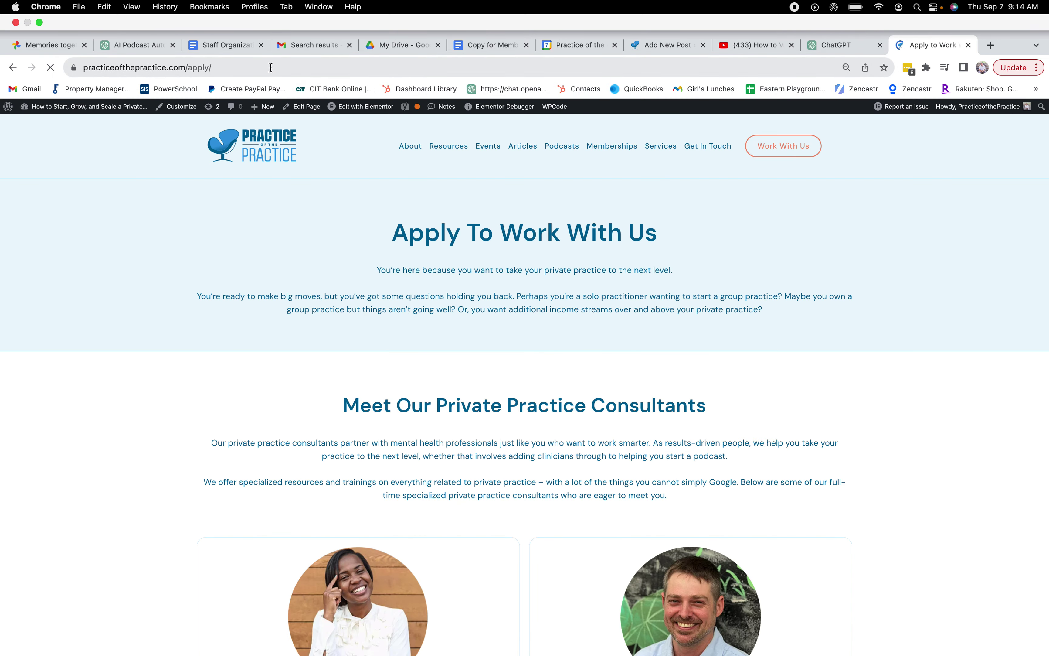
click(272, 67)
key(super+c)
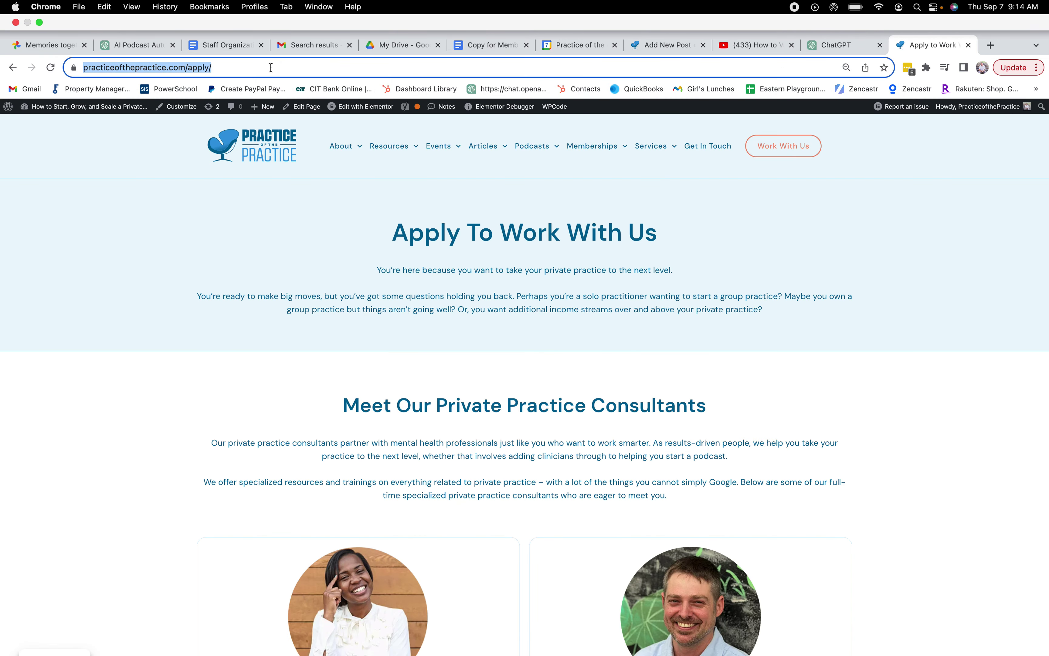
click(666, 45)
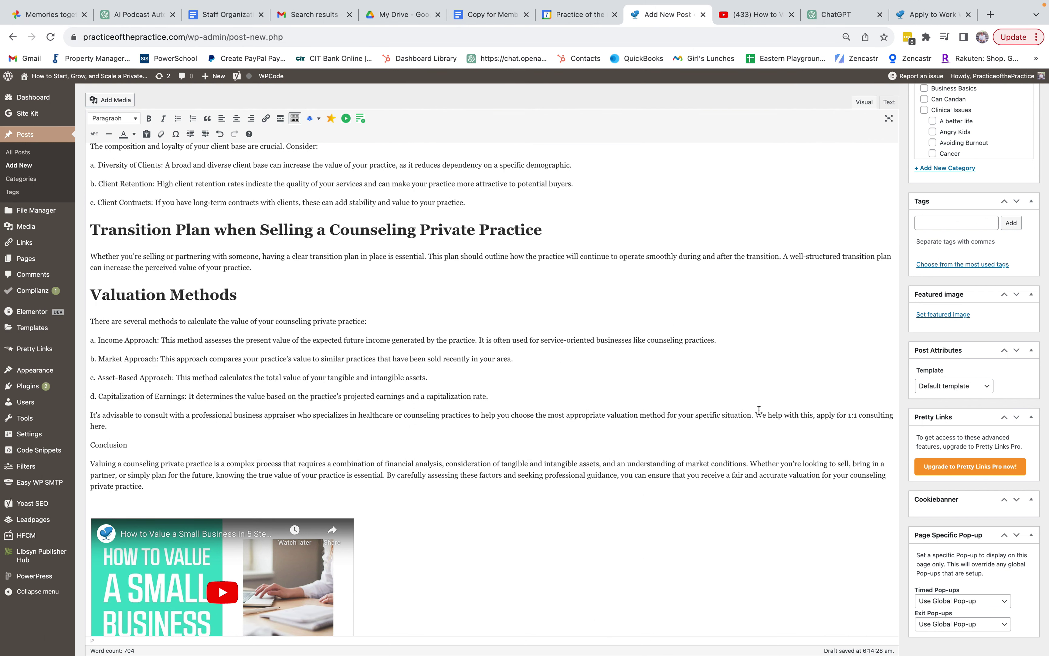
Link the 'apply for 1:1 consulting here' sentence to the copied practiceofthepractice.com/apply URL
shift+click(756, 415)
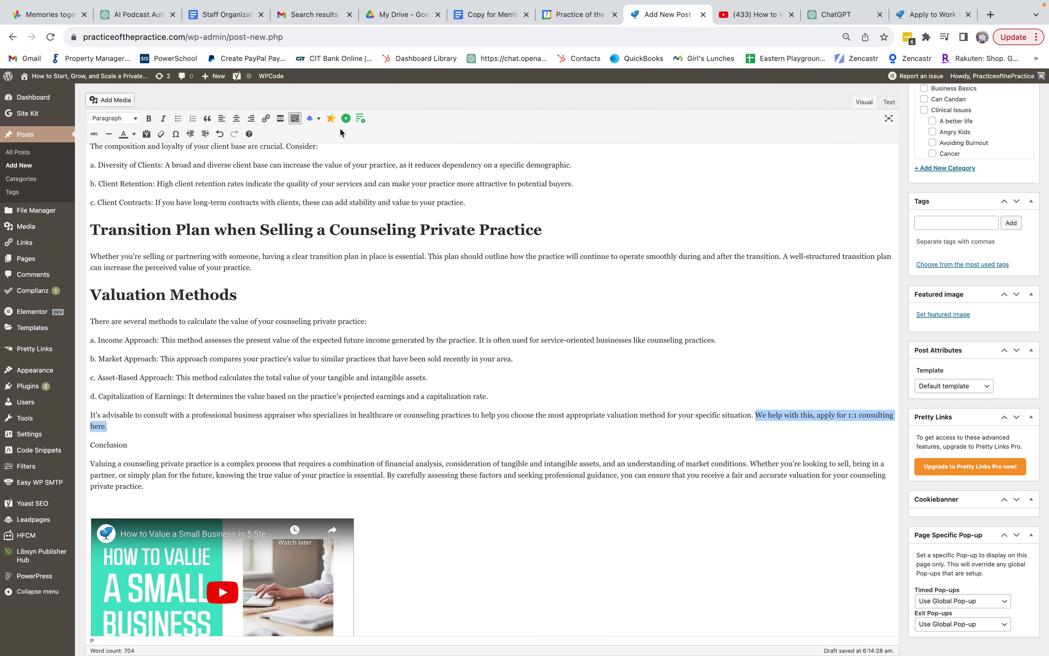
click(266, 119)
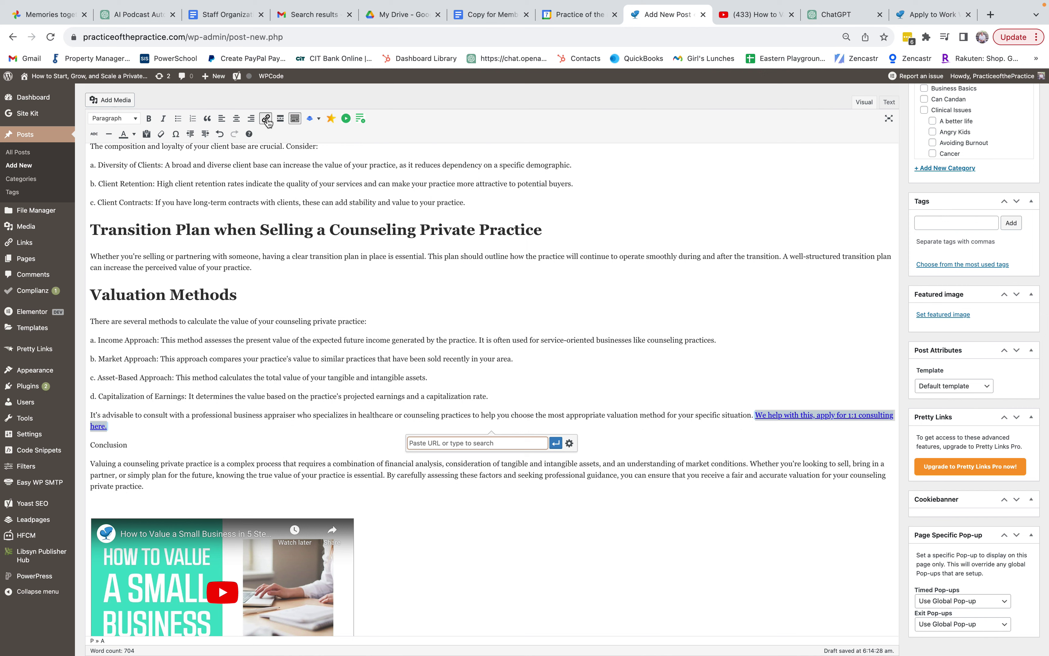
key(super+v)
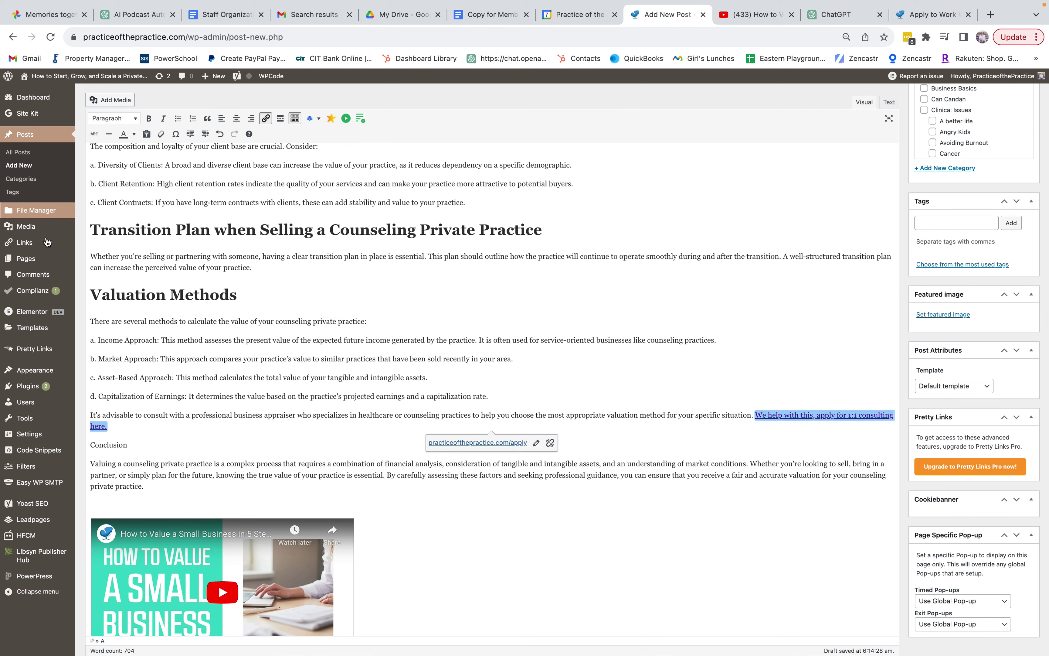
click(133, 445)
Format 'Conclusion' as a Heading 1
double_click(133, 444)
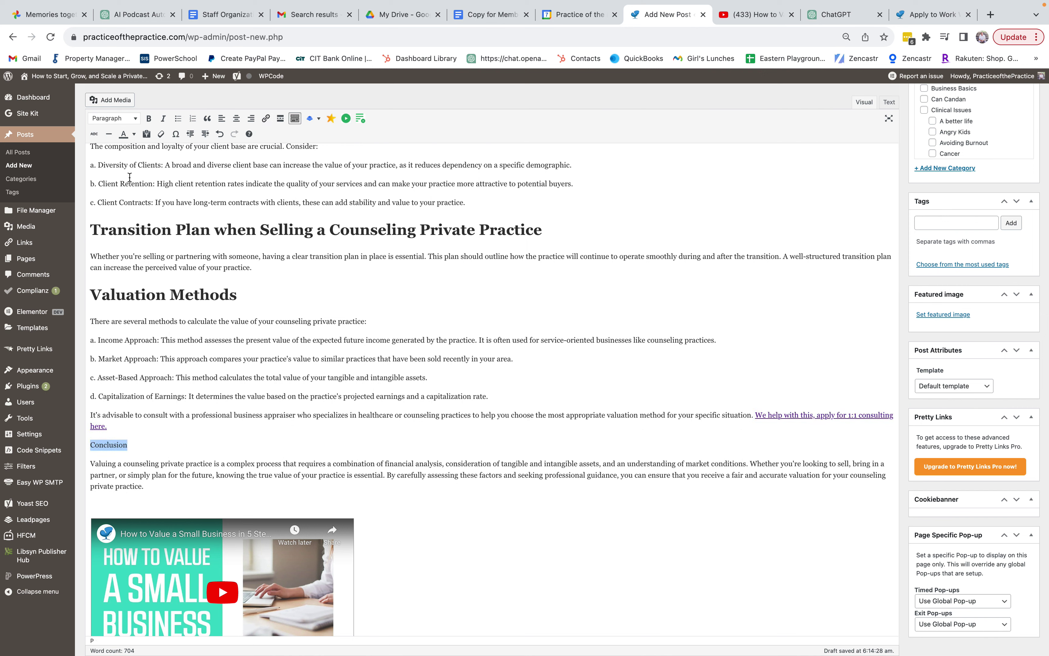
click(133, 120)
click(134, 152)
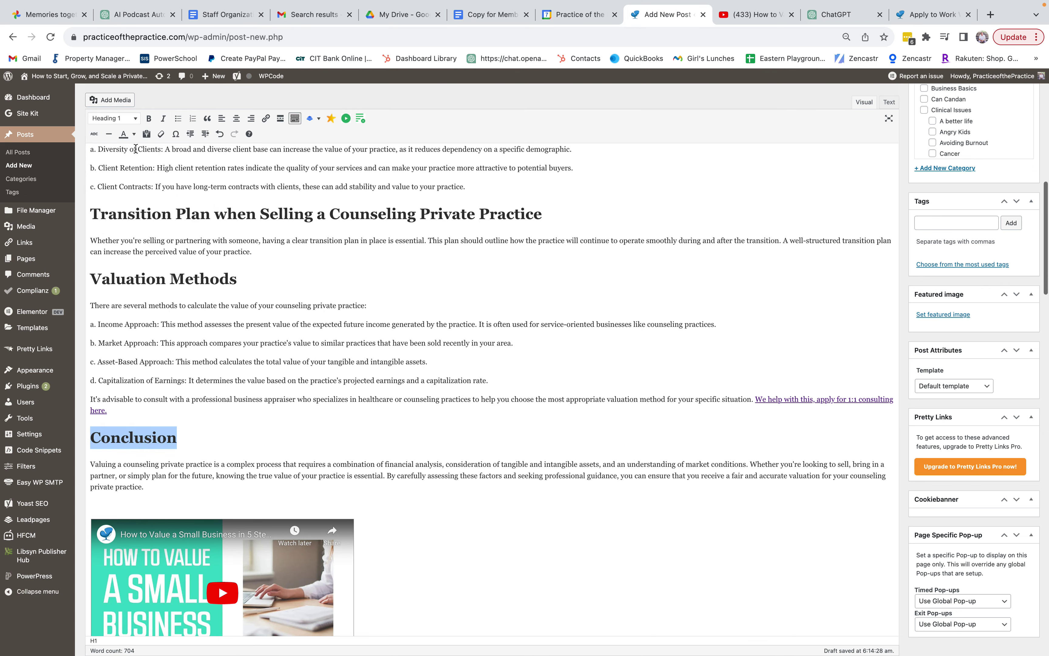
click(280, 465)
scroll(294, 361, up, 1)
scroll(294, 362, down, 3)
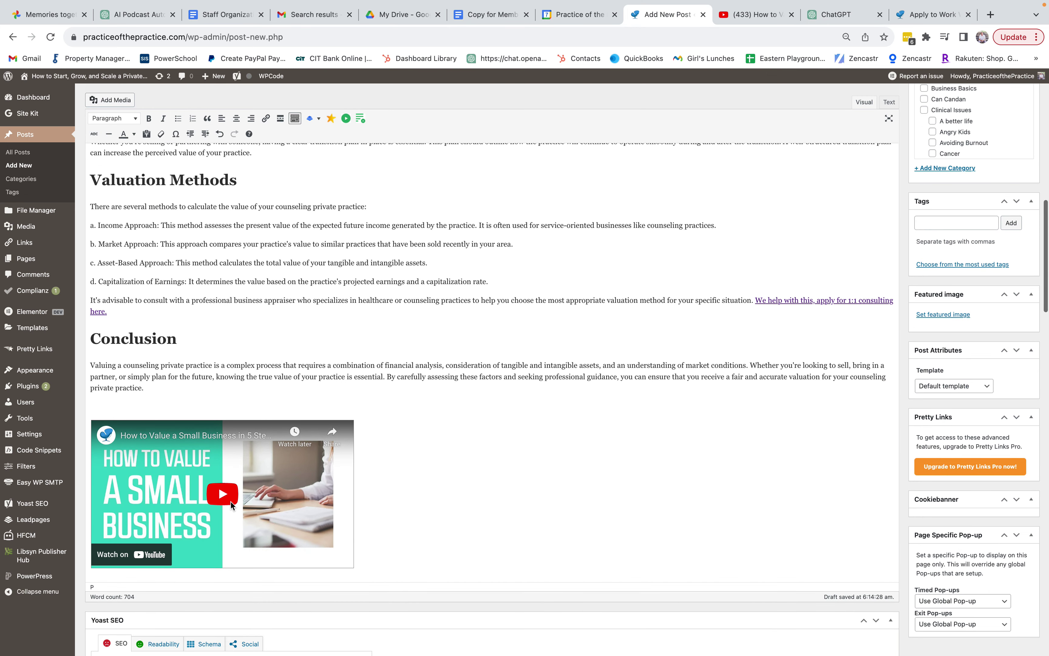
Move the sections from Market Conditions to the post's end to below the YouTube video
click(161, 392)
scroll(160, 392, up, 6)
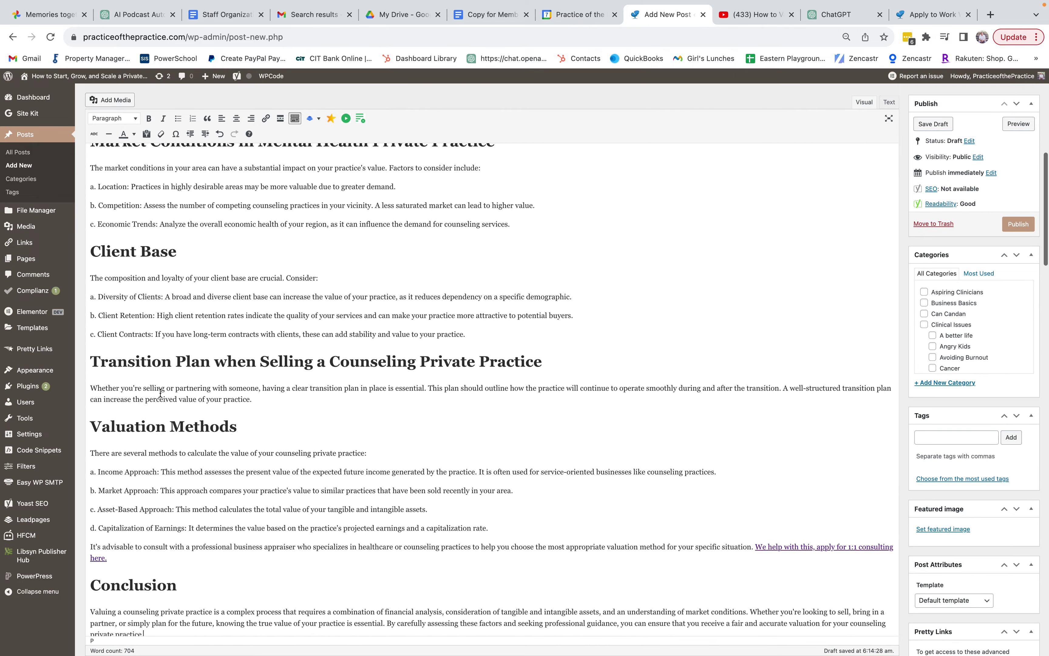
scroll(93, 361, up, 10)
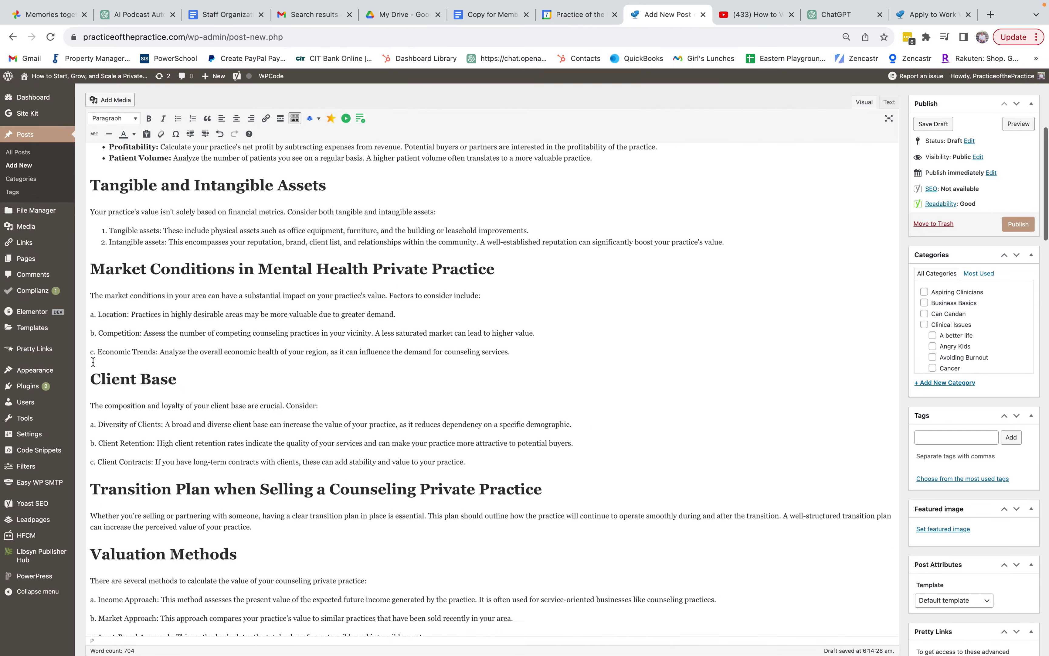
scroll(93, 362, down, 3)
scroll(93, 361, down, 2)
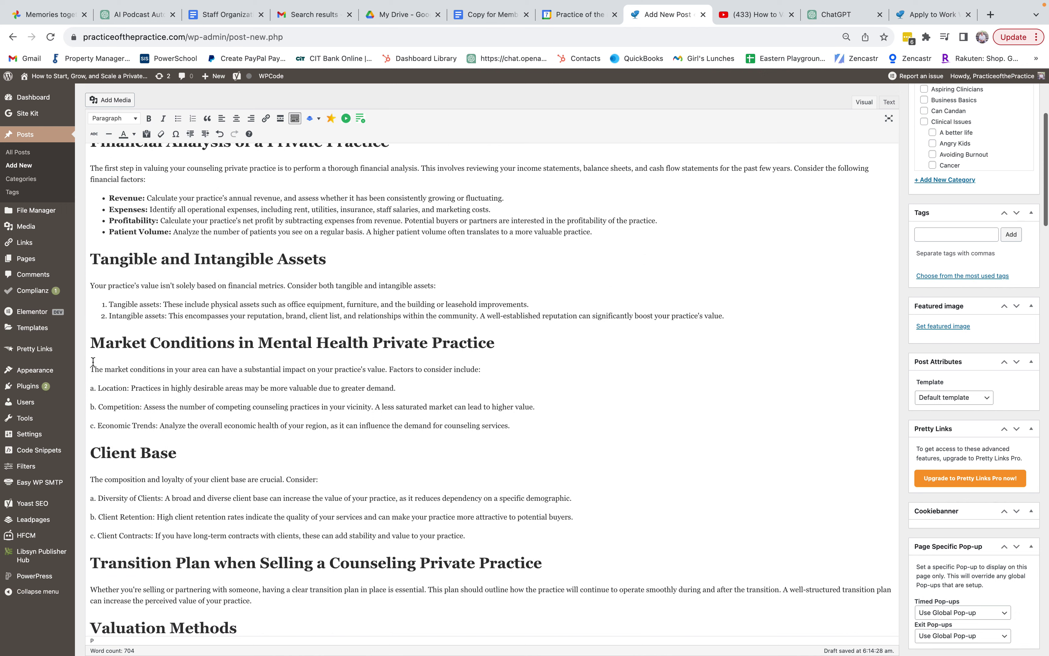
shift+click(92, 341)
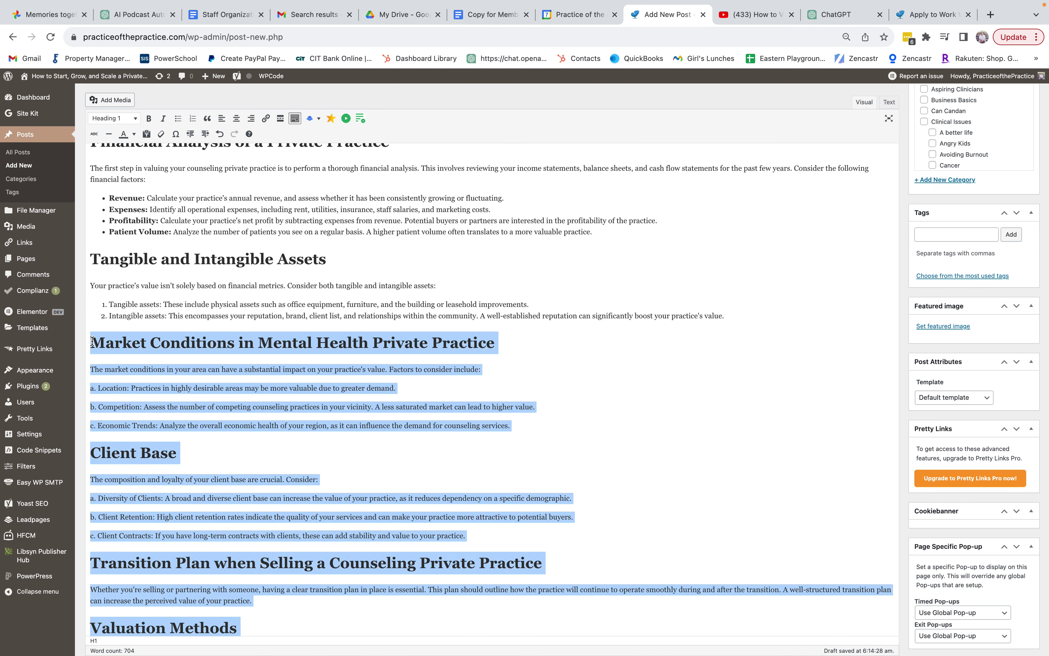
key(Delete)
key(BackSpace)
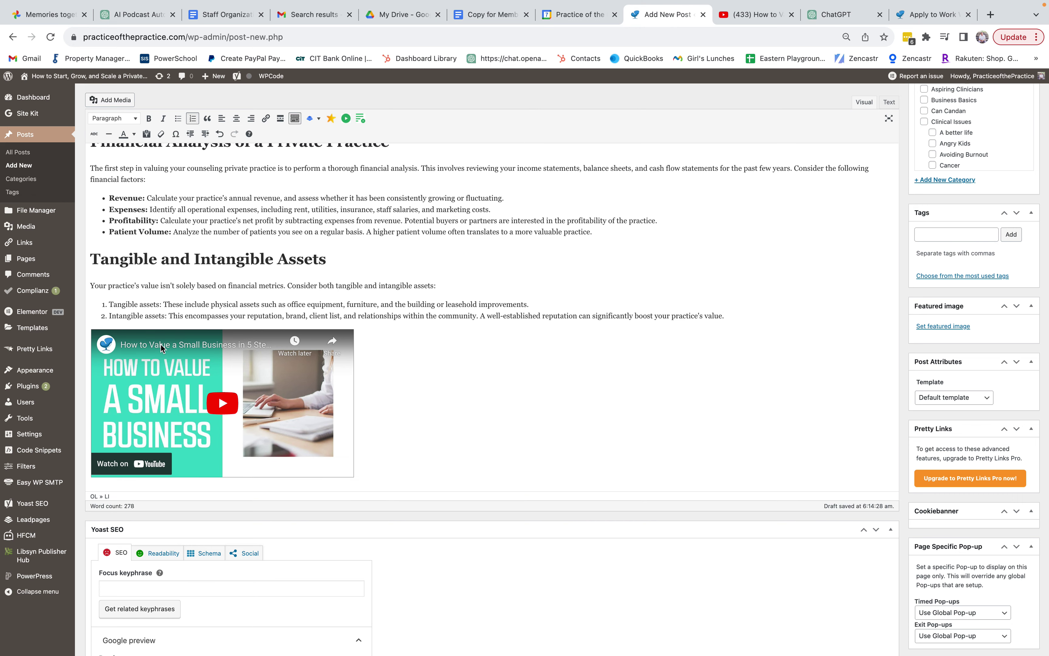
click(401, 424)
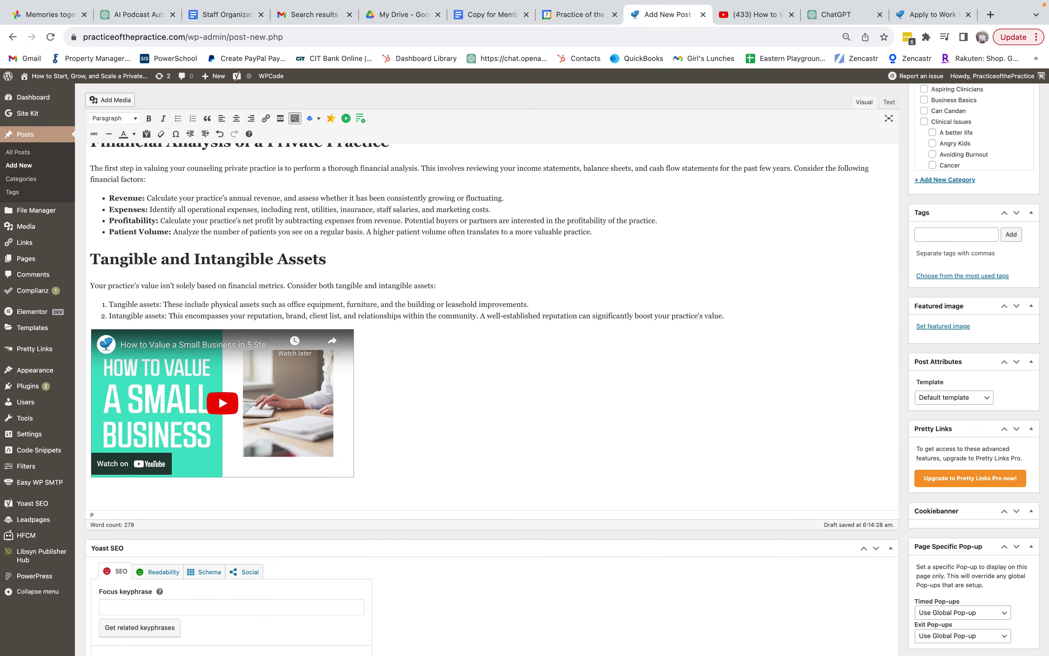
key(super+v)
scroll(640, 360, up, 5)
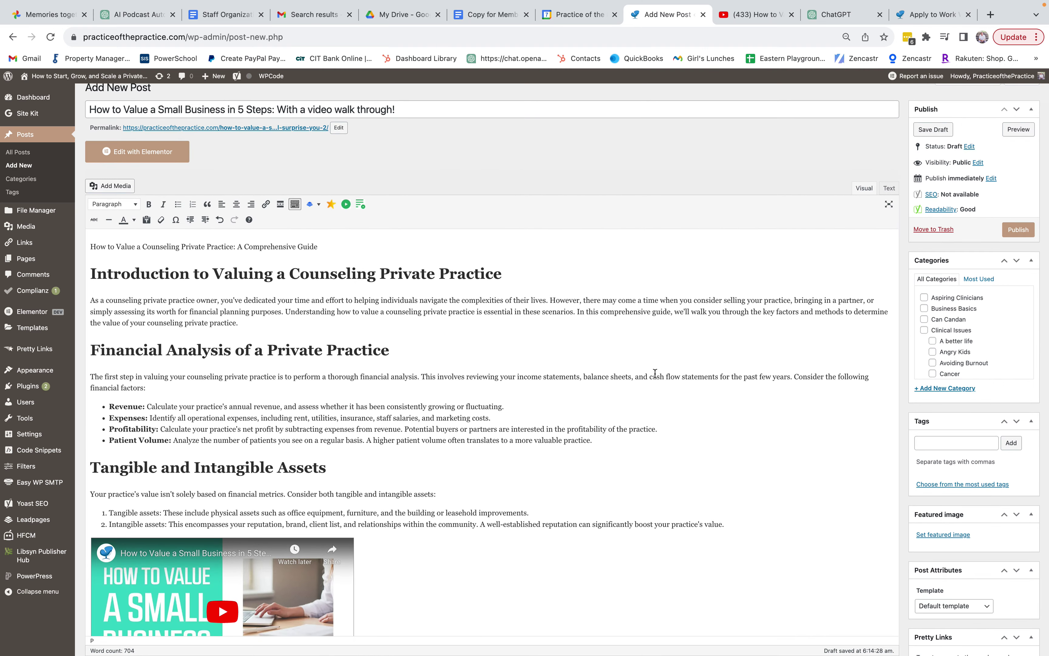
Enter 'valuing a private practice' as the Yoast focus keyphrase and check related keyphrases
scroll(655, 373, down, 10)
scroll(655, 373, down, 6)
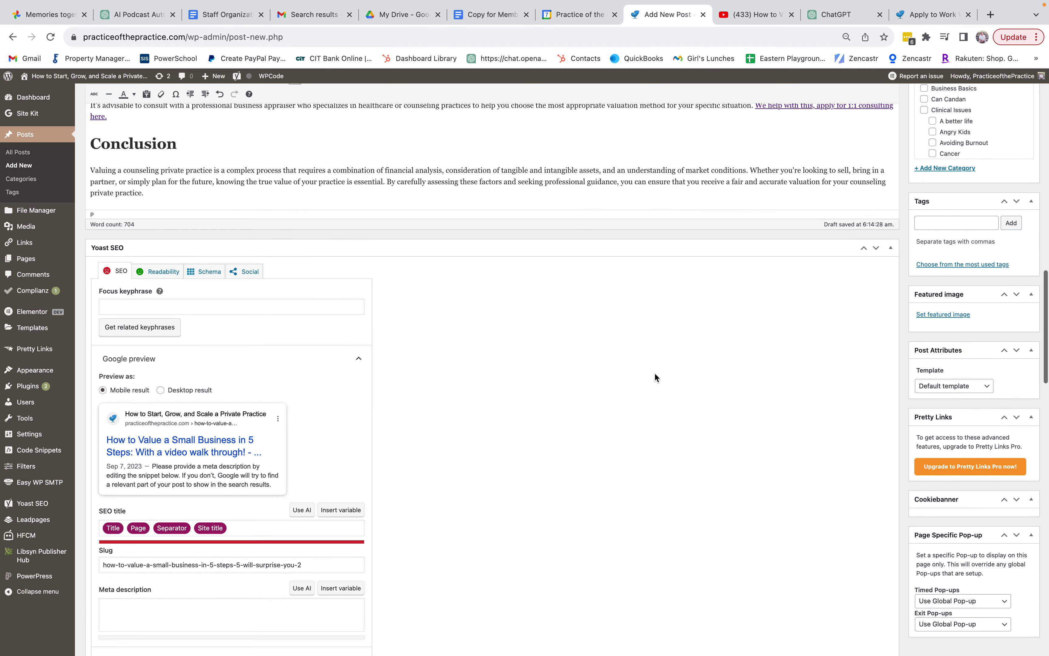
click(247, 280)
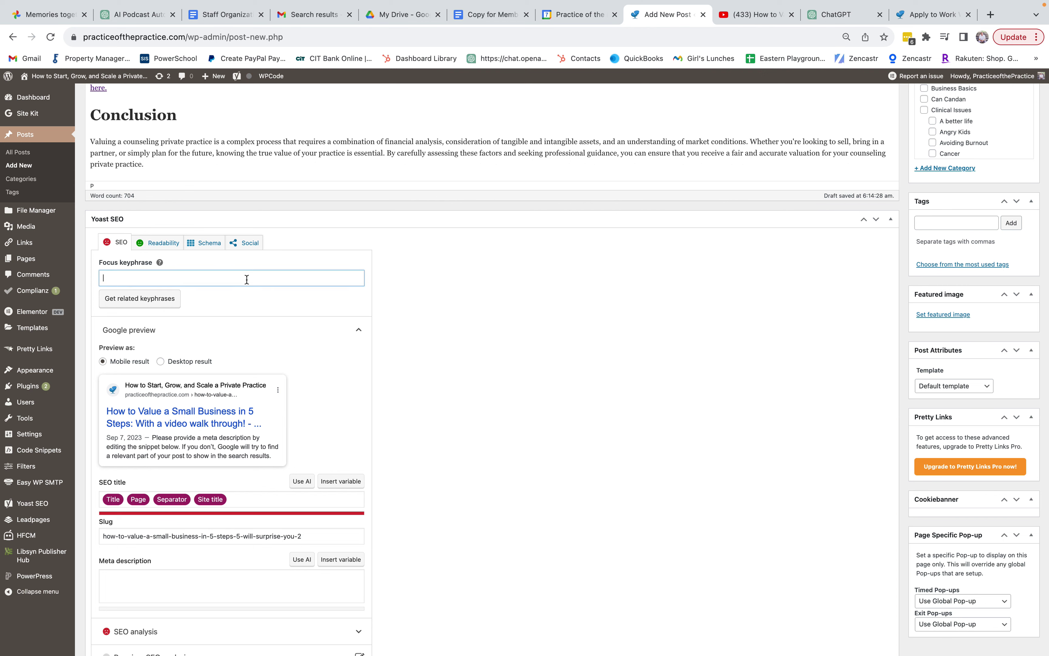
text(valui)
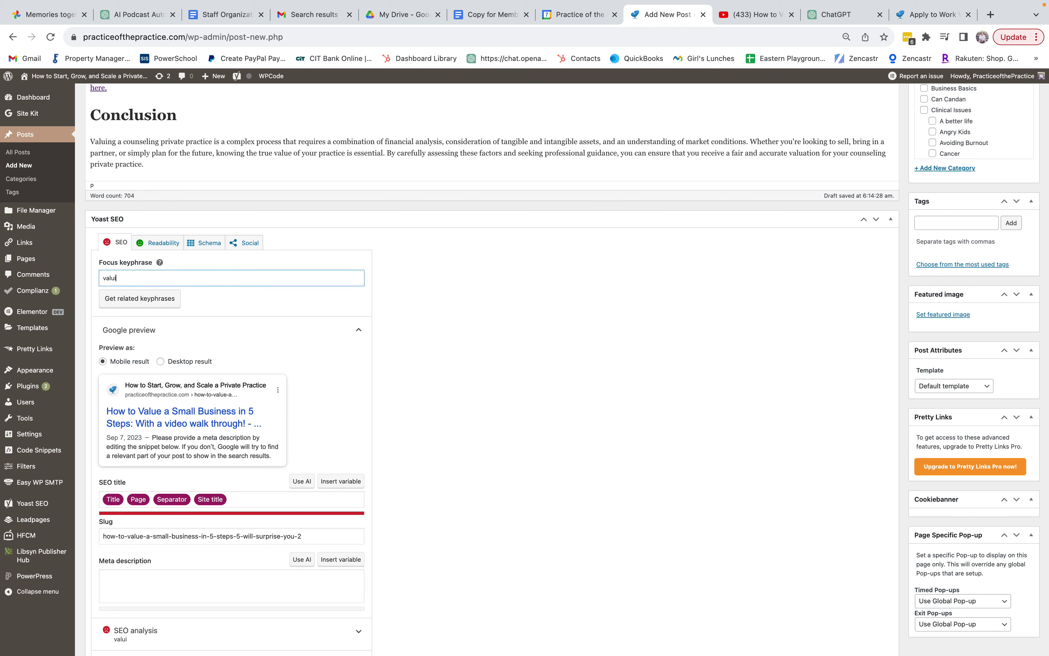
text(ng a private practice)
click(438, 335)
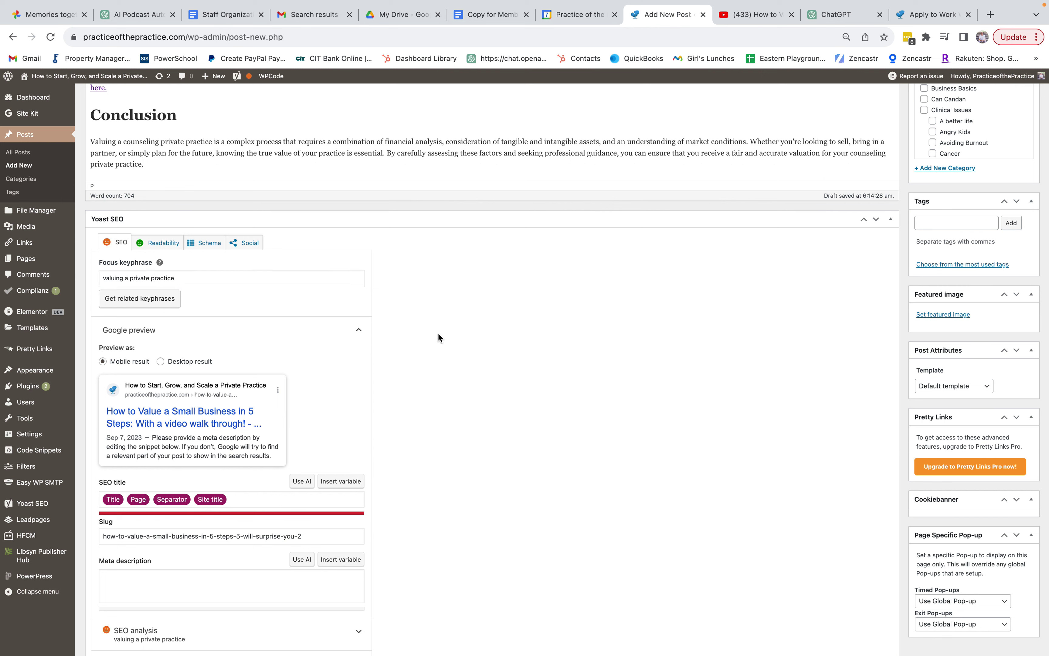
click(146, 301)
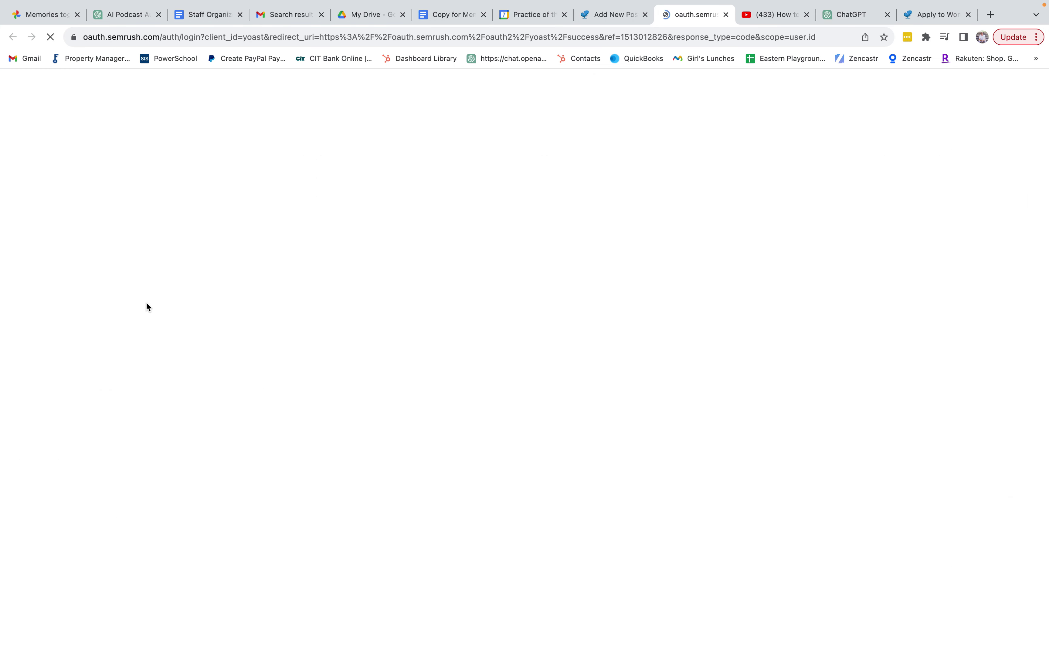
click(726, 14)
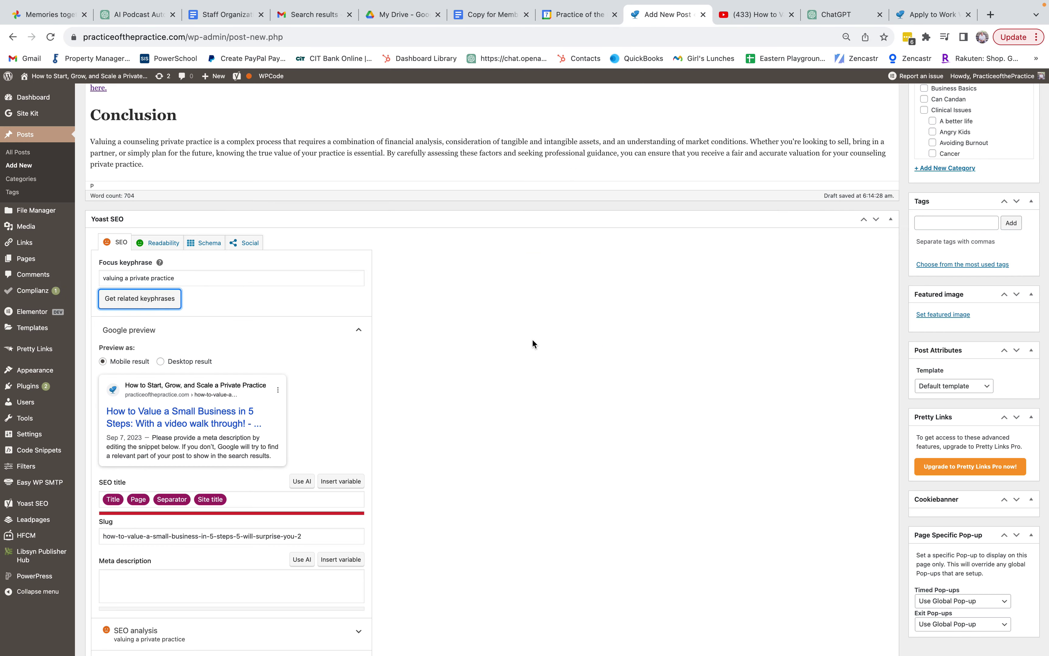
click(158, 243)
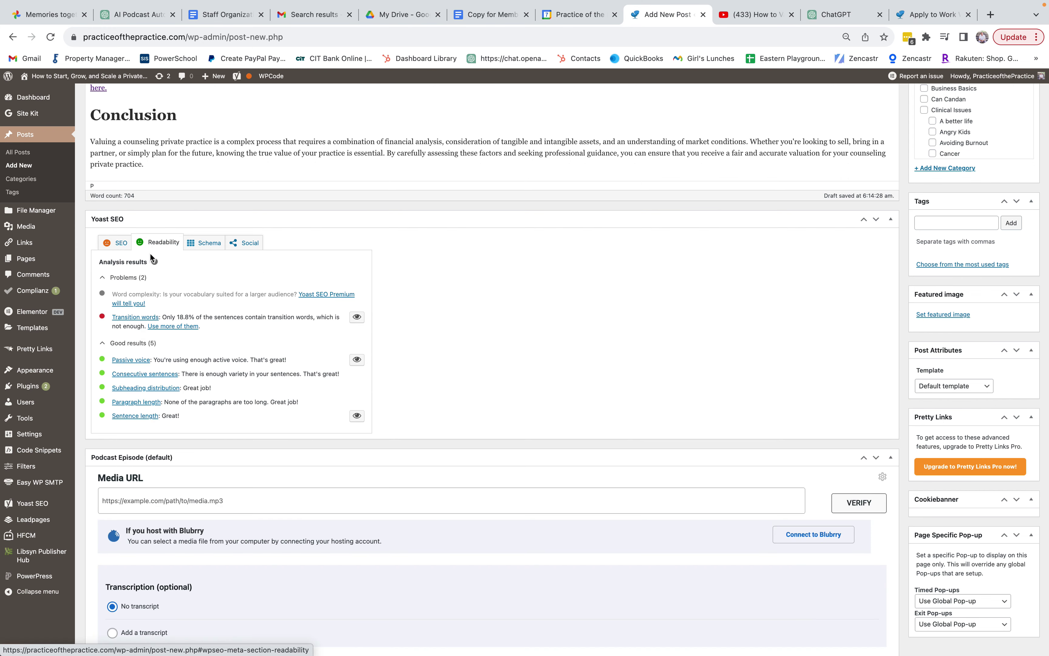
click(117, 244)
scroll(359, 421, down, 5)
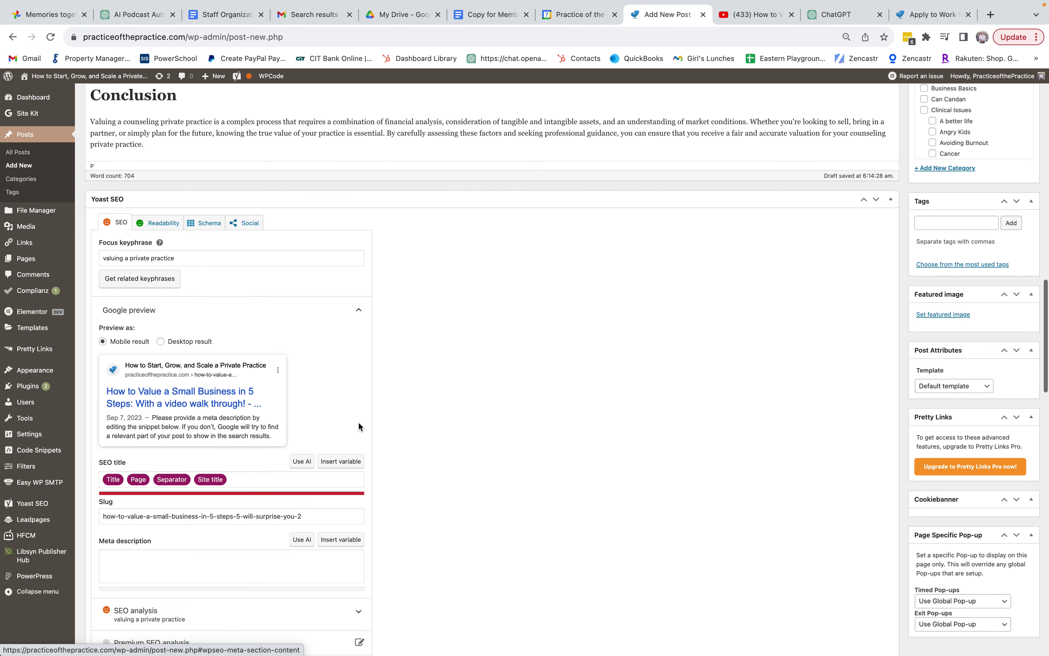
scroll(358, 421, down, 2)
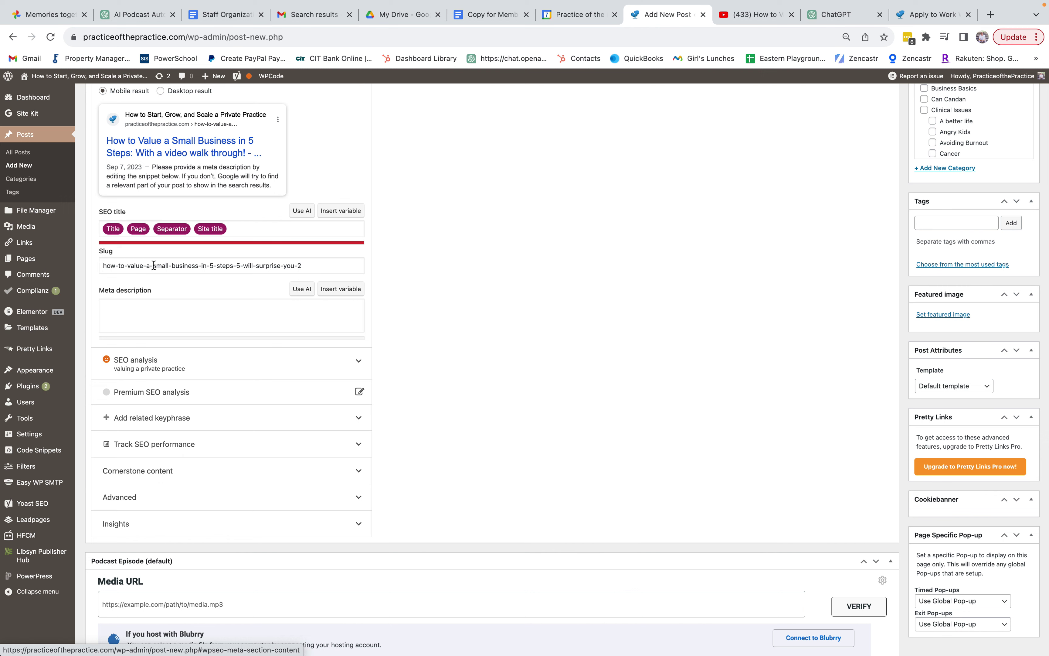
drag(153, 265, 365, 272)
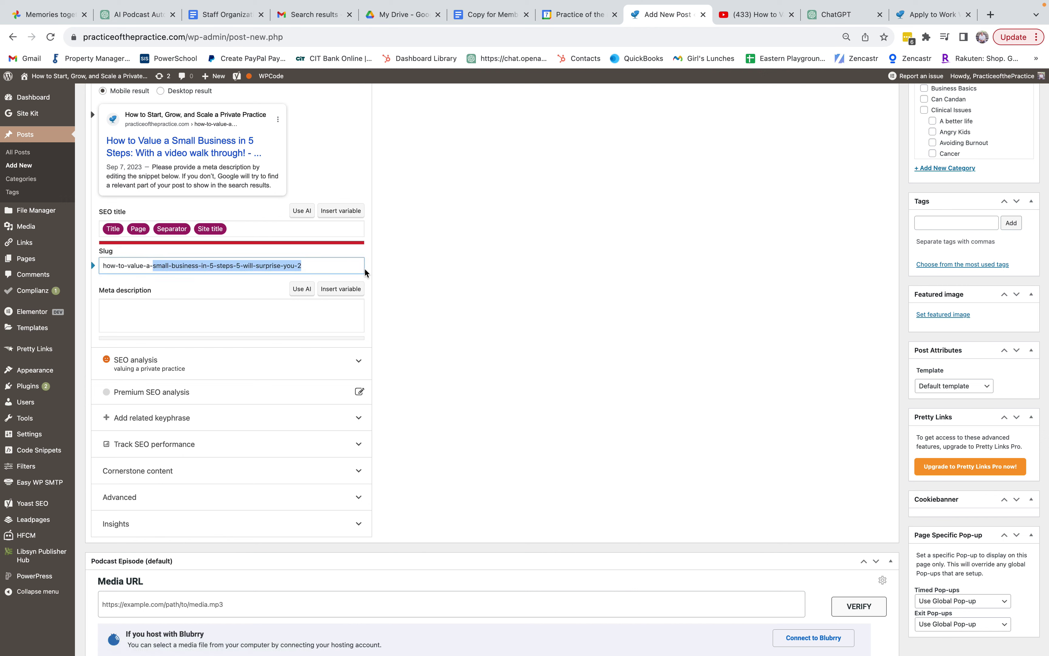
click(345, 269)
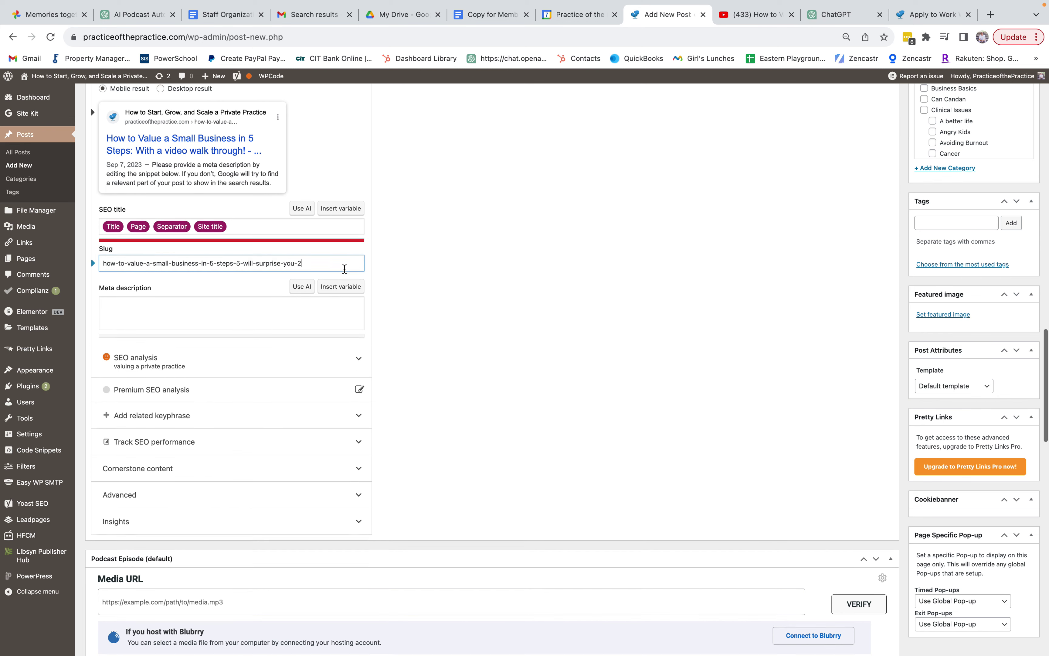
scroll(345, 269, down, 2)
click(350, 322)
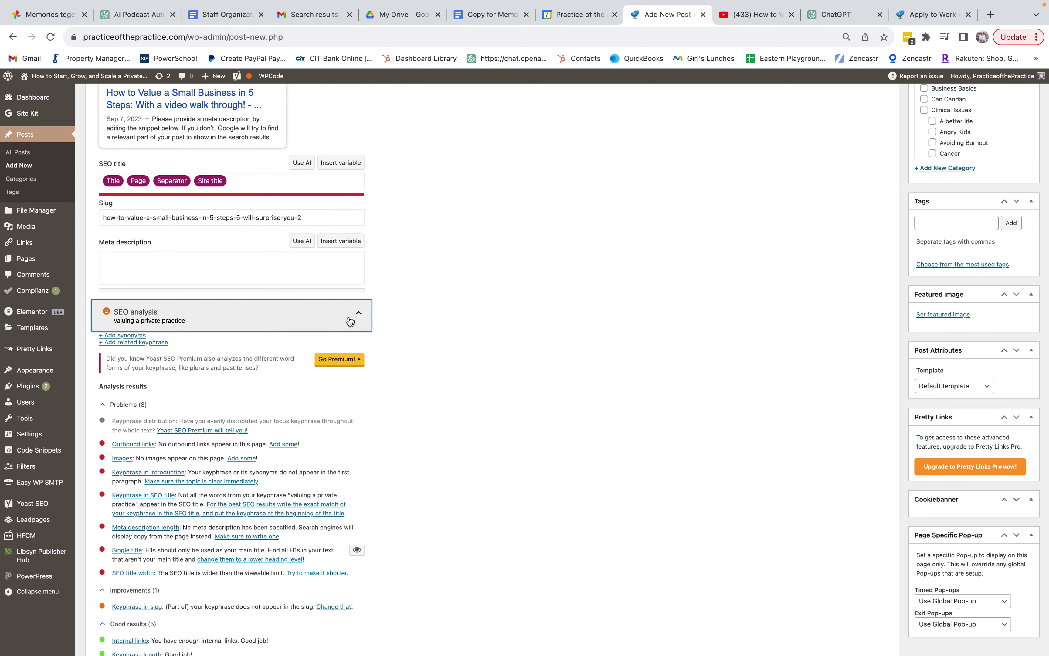
scroll(282, 412, down, 3)
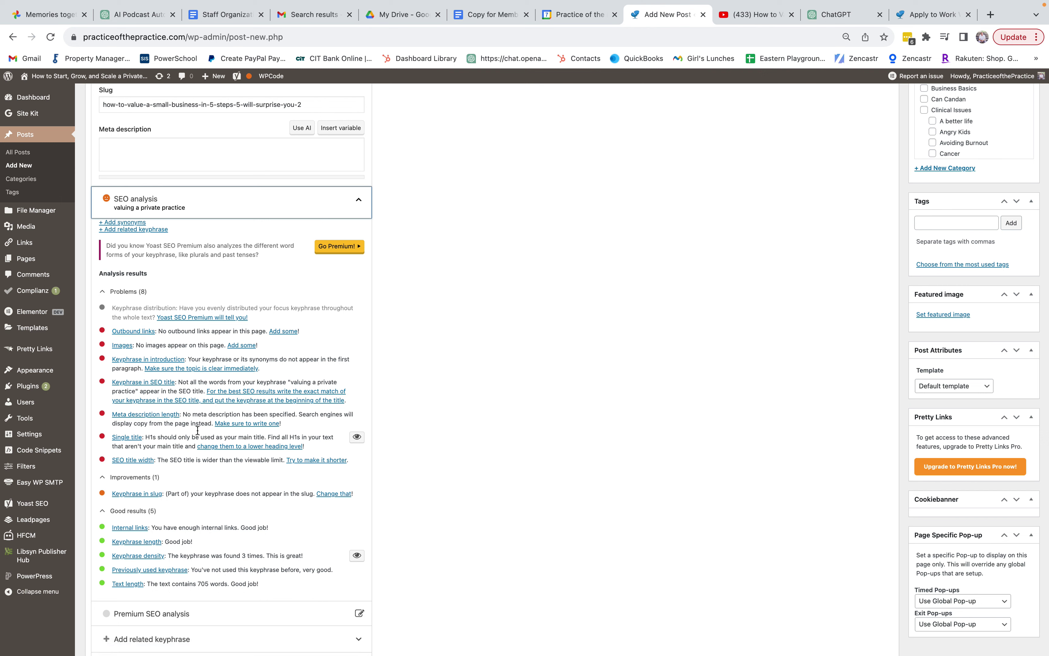
scroll(216, 489, down, 3)
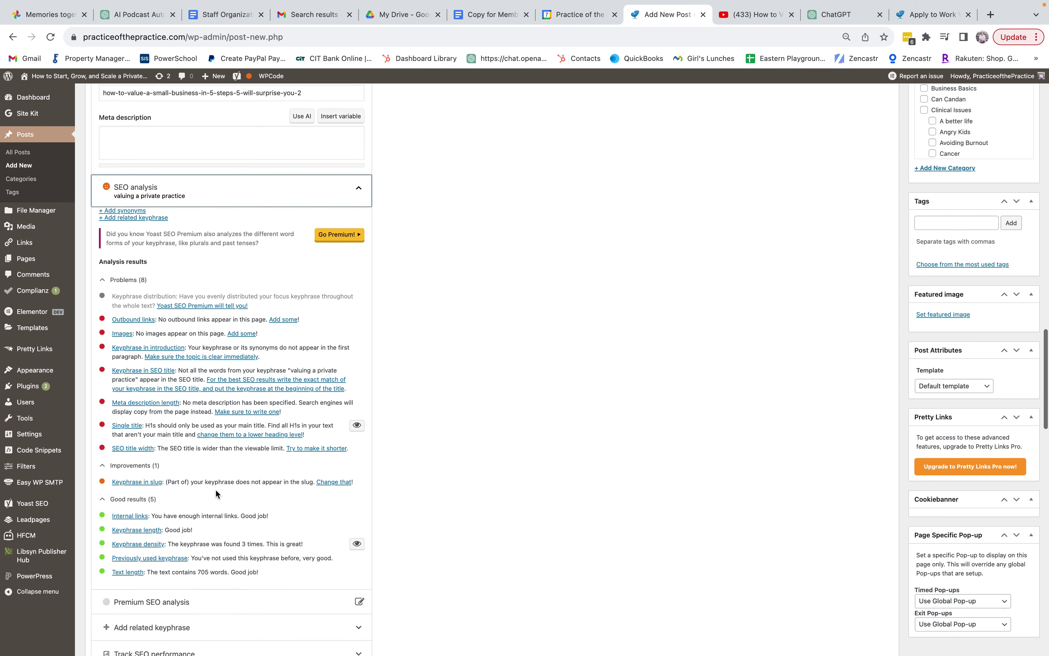
scroll(215, 492, down, 5)
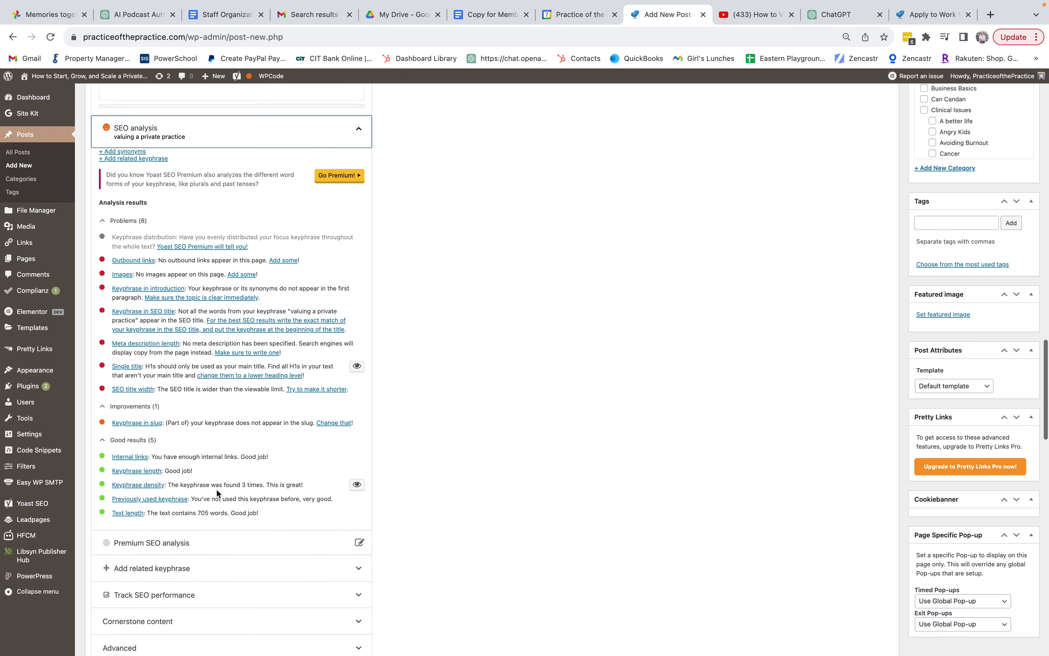
scroll(216, 489, down, 5)
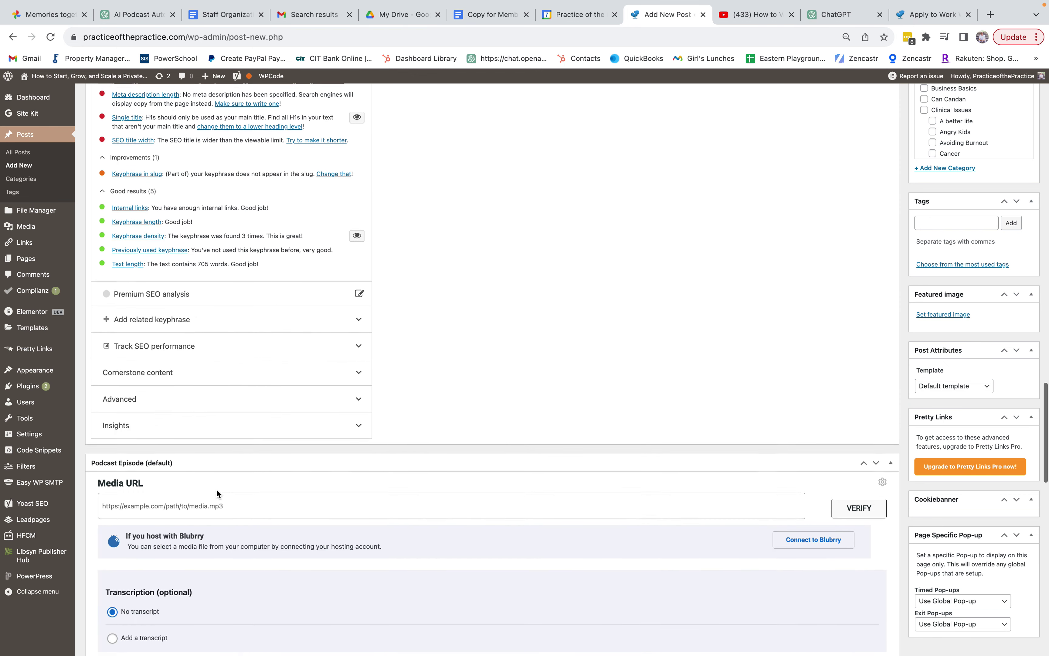
scroll(217, 489, up, 10)
scroll(216, 489, up, 10)
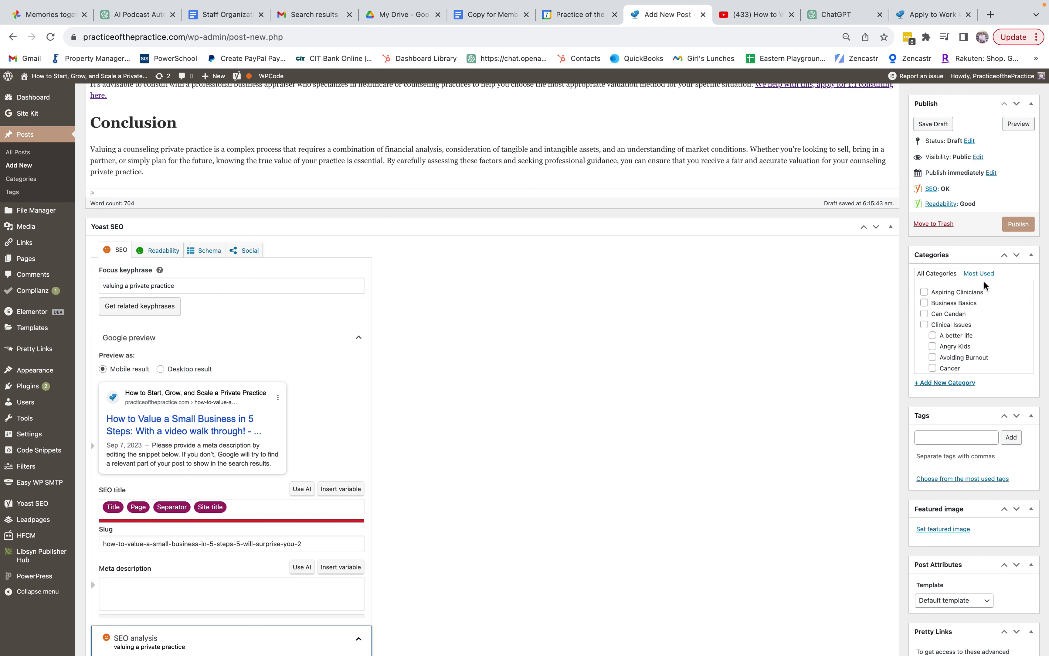
Tick the Running a Business checkbox in the Categories checklist
scroll(983, 326, down, 5)
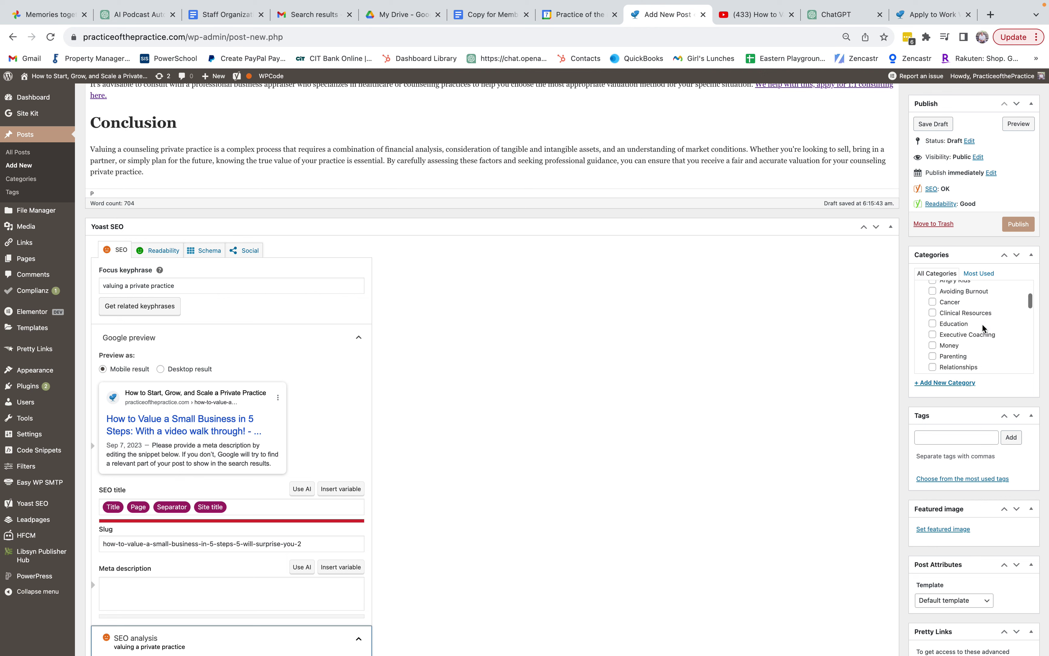
scroll(984, 328, down, 8)
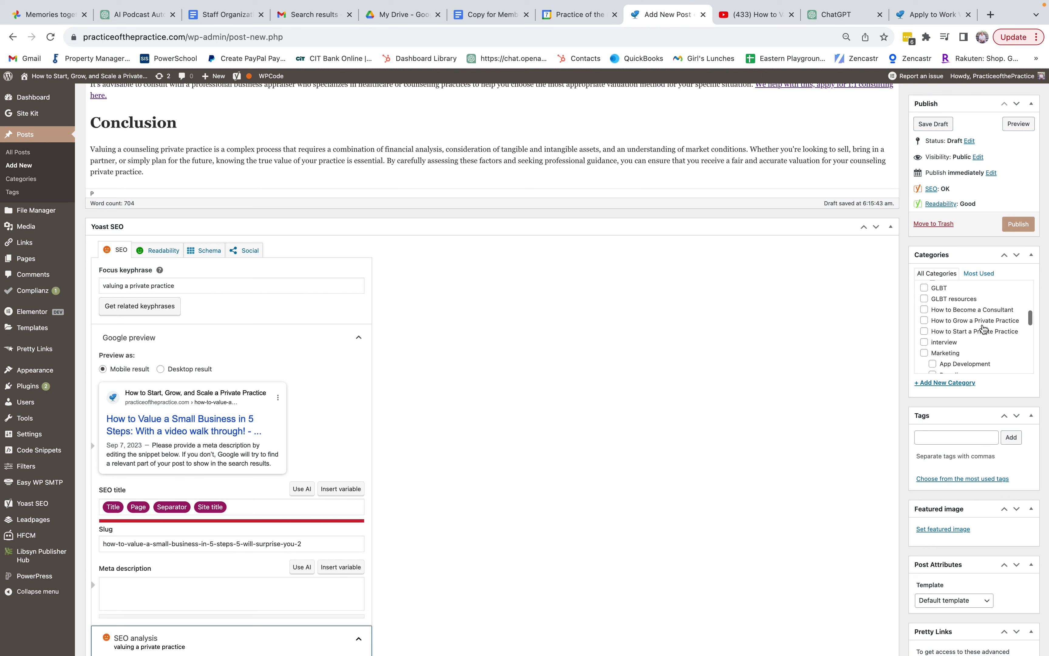
scroll(983, 329, down, 8)
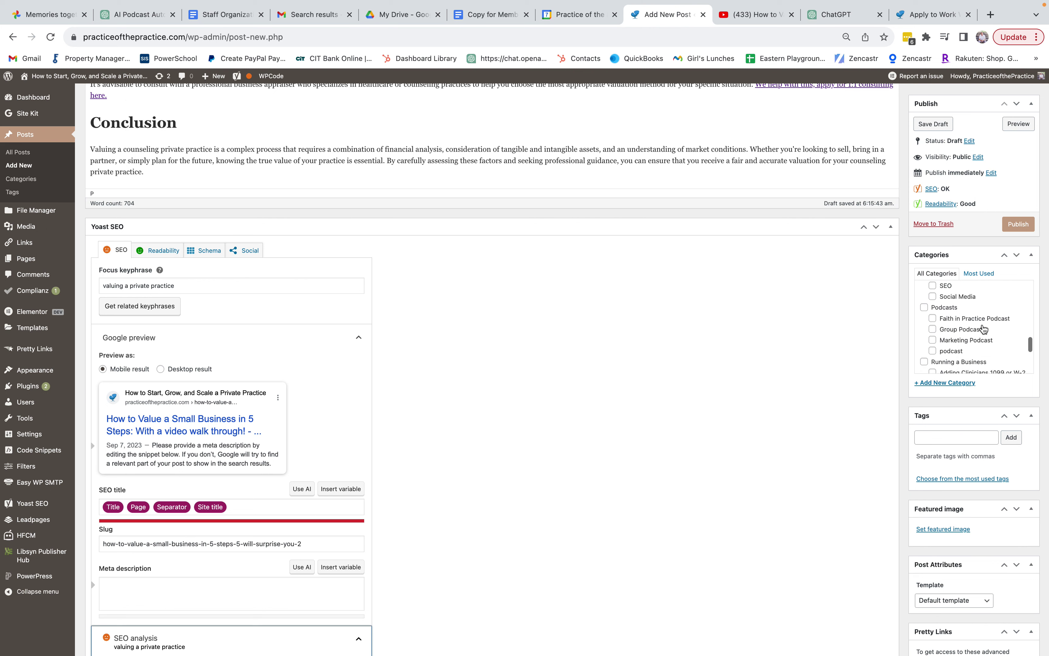
scroll(984, 329, down, 1)
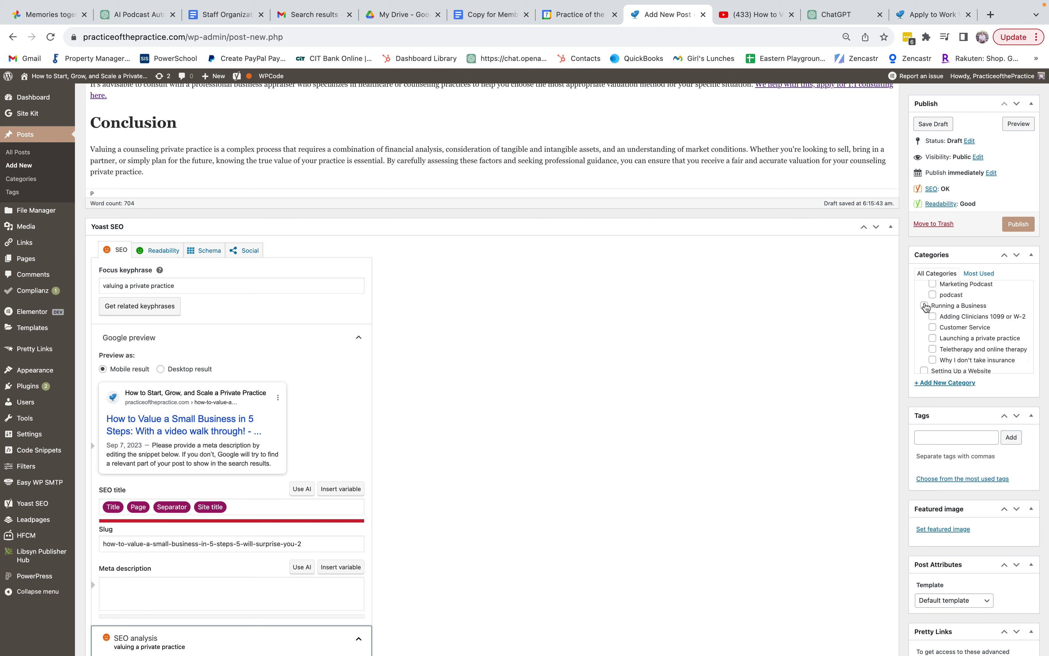
click(925, 305)
scroll(993, 311, down, 2)
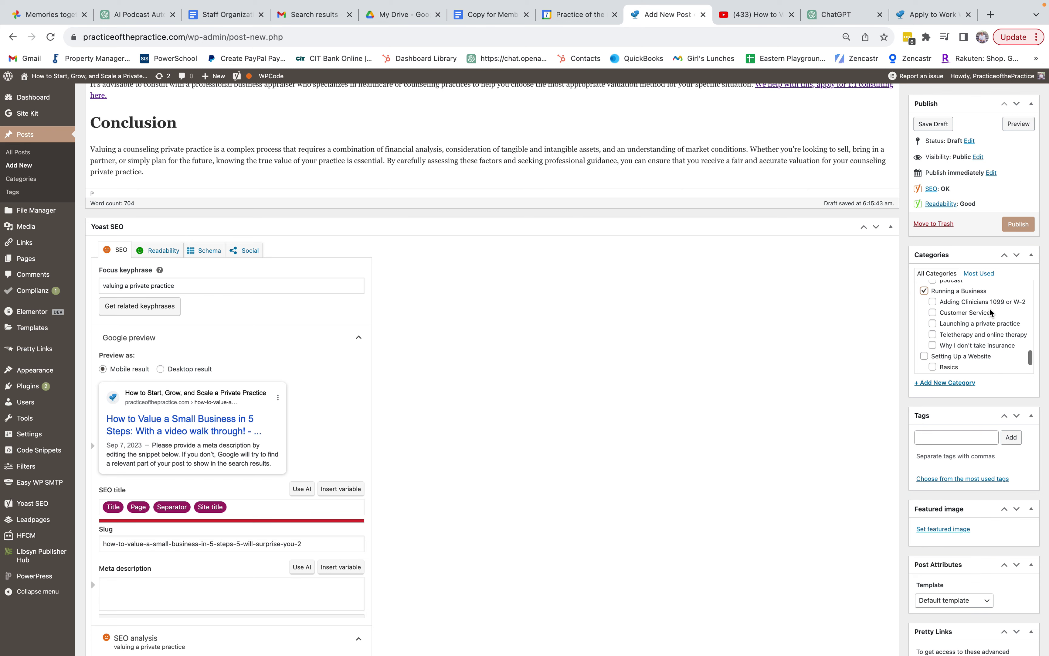
scroll(992, 313, up, 1)
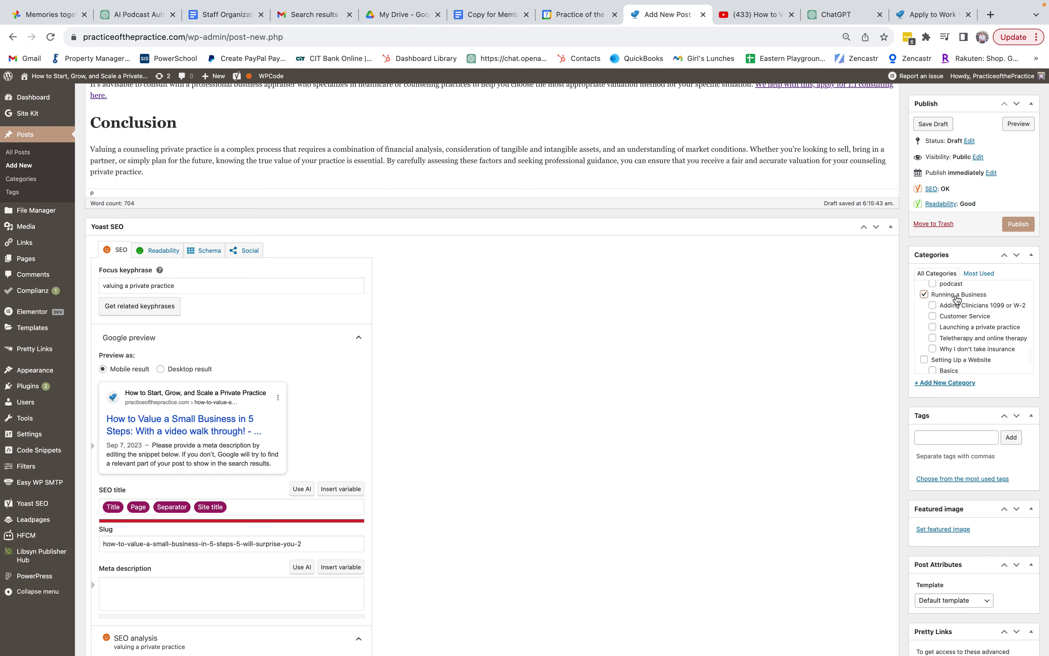
scroll(962, 336, down, 5)
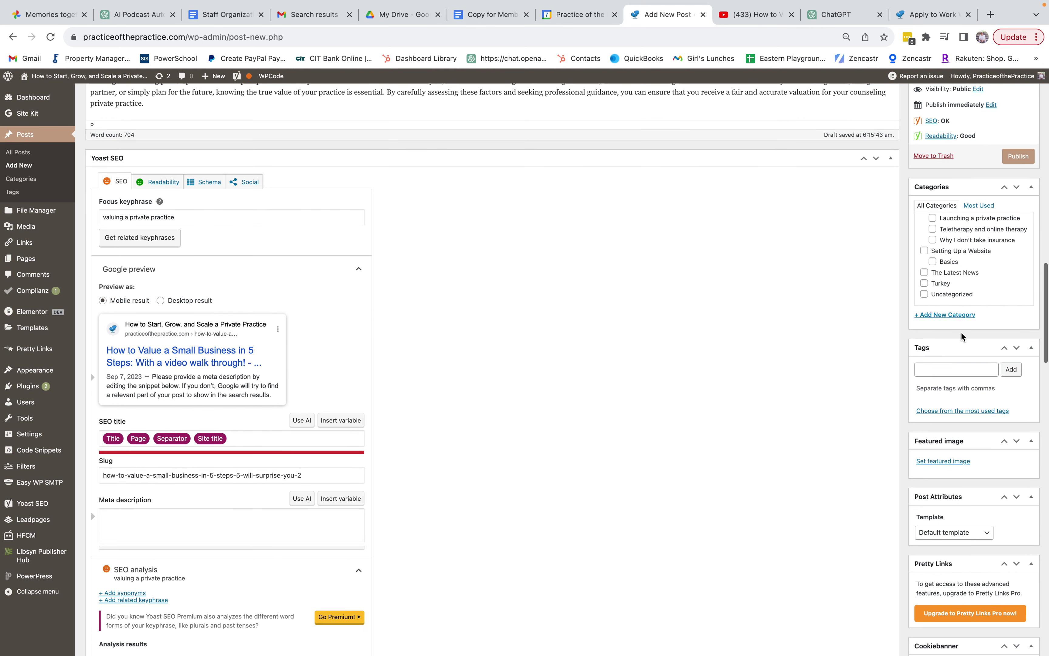
Open unsplash.com in a new browser tab
click(991, 16)
text(unspl)
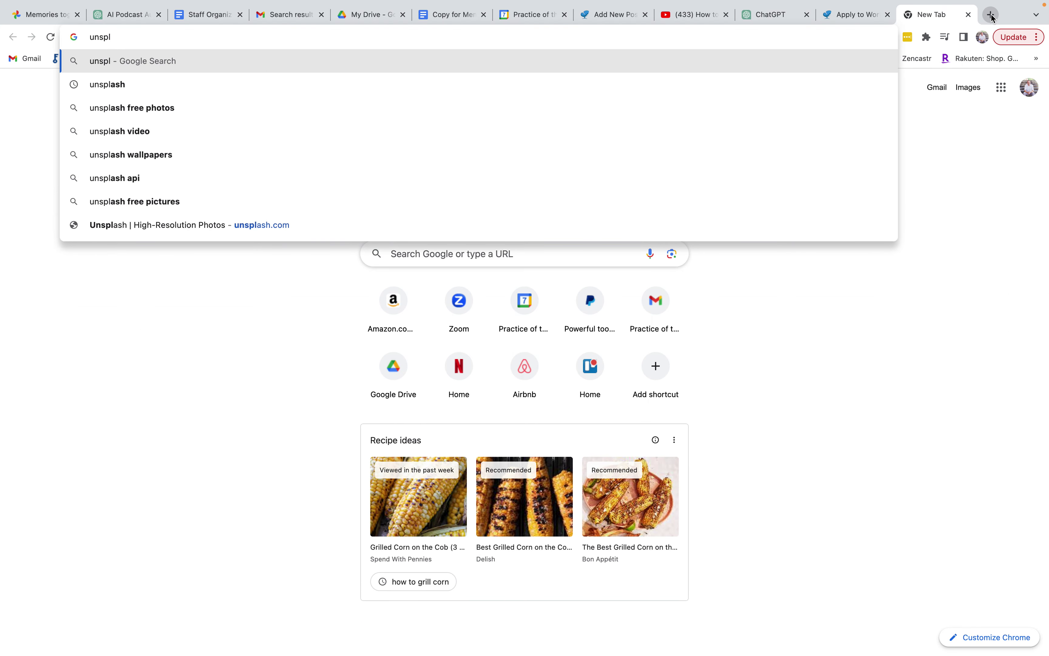
text(ash.com)
key(Return)
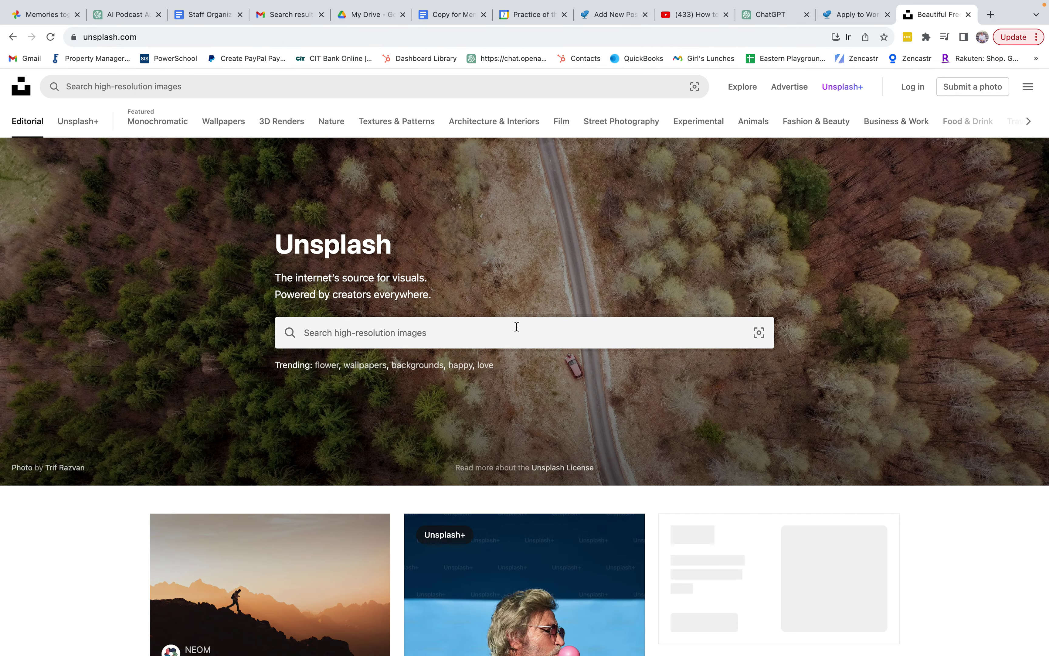
Search Unsplash for 'selling a business' and browse the photo results
click(514, 330)
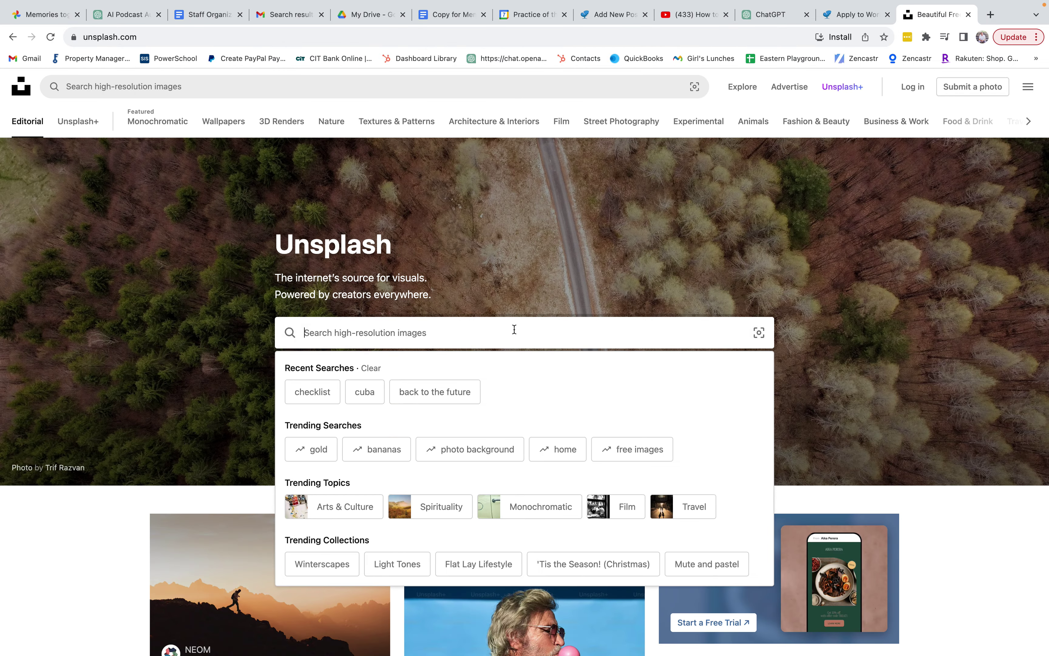
text(selling a business)
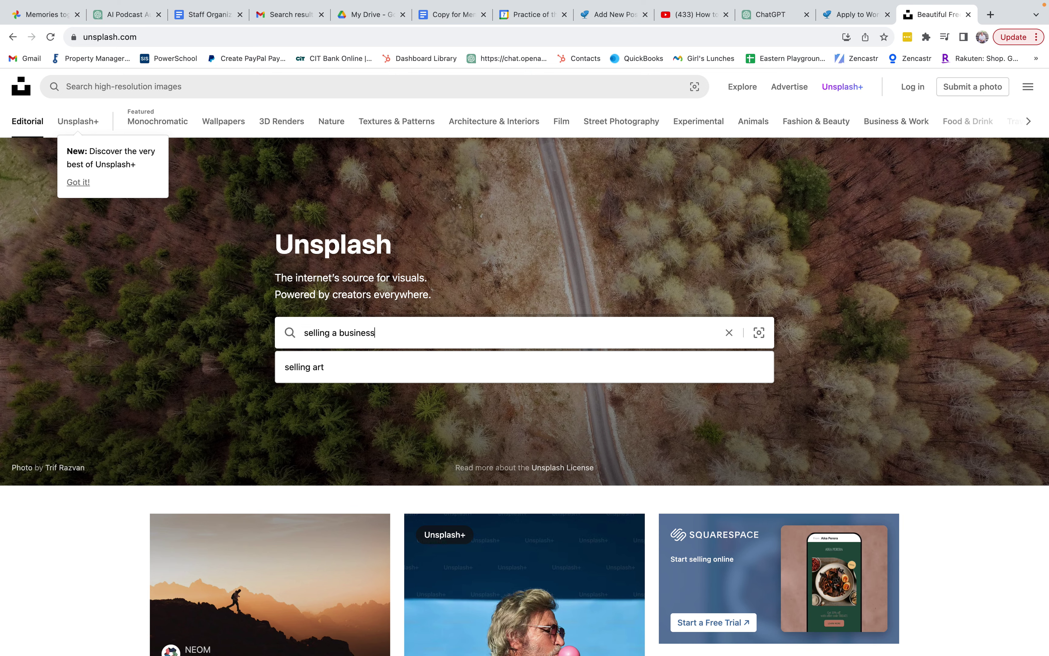
key(Return)
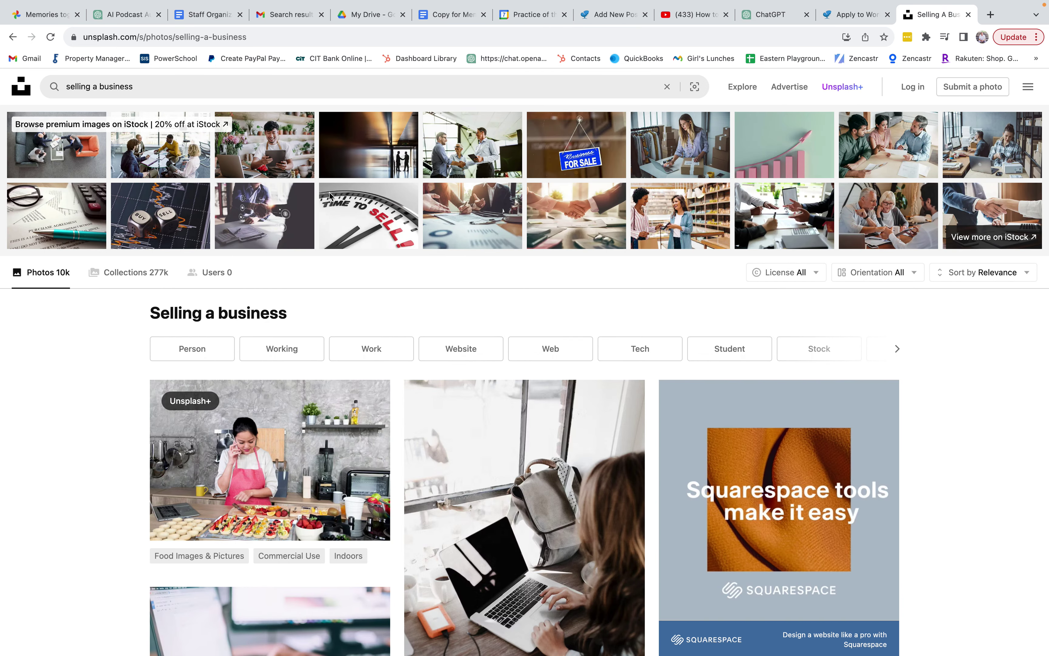
scroll(490, 349, down, 3)
scroll(490, 347, down, 5)
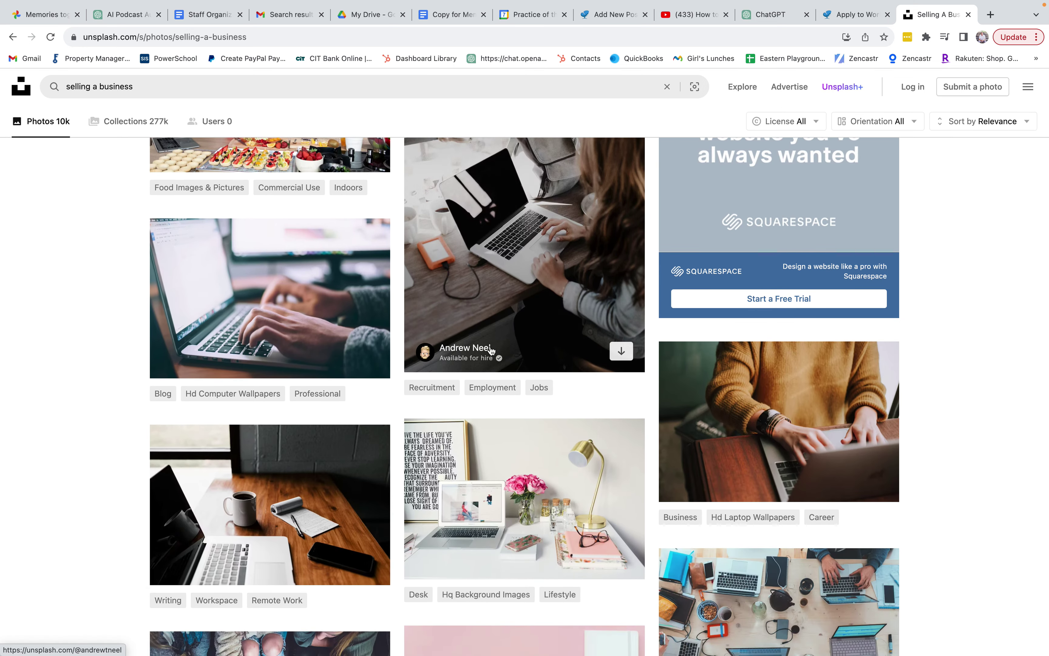
scroll(490, 348, down, 4)
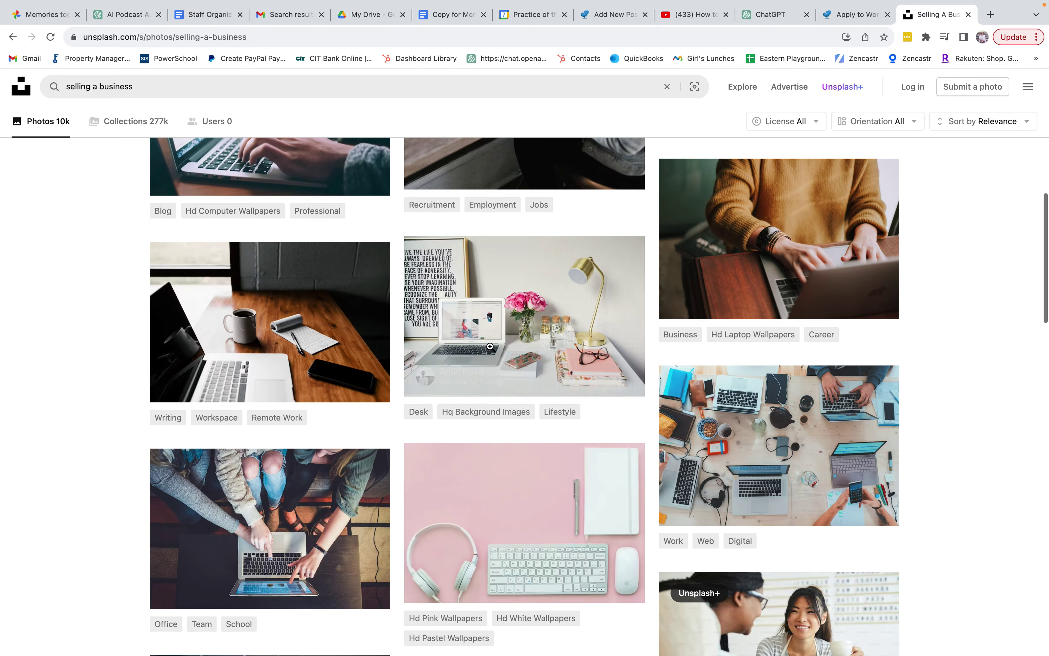
scroll(490, 346, down, 10)
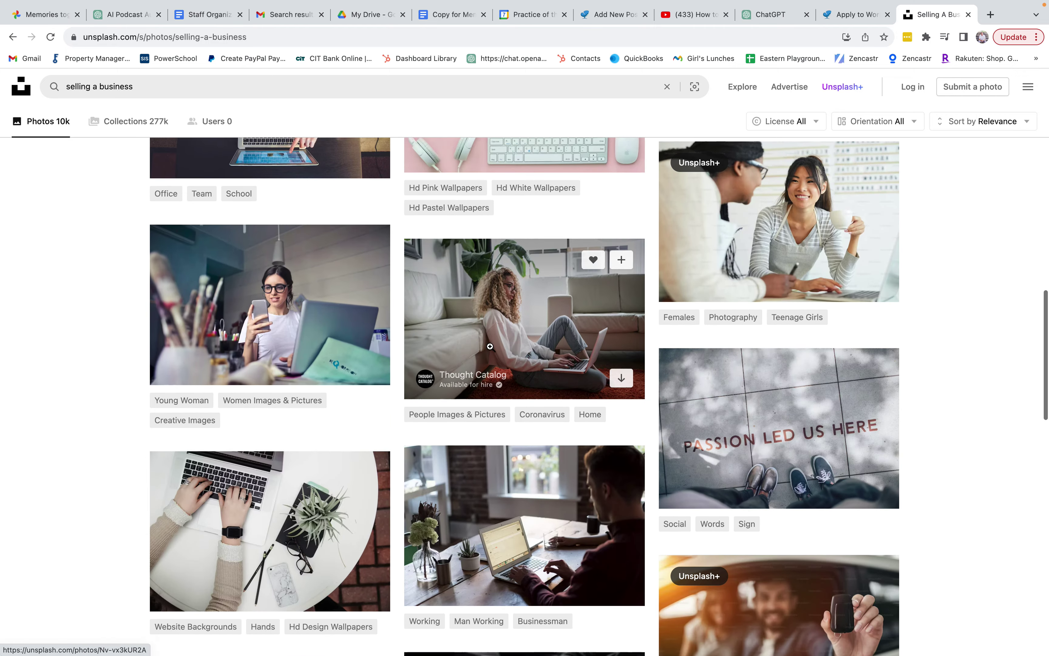
scroll(489, 346, down, 8)
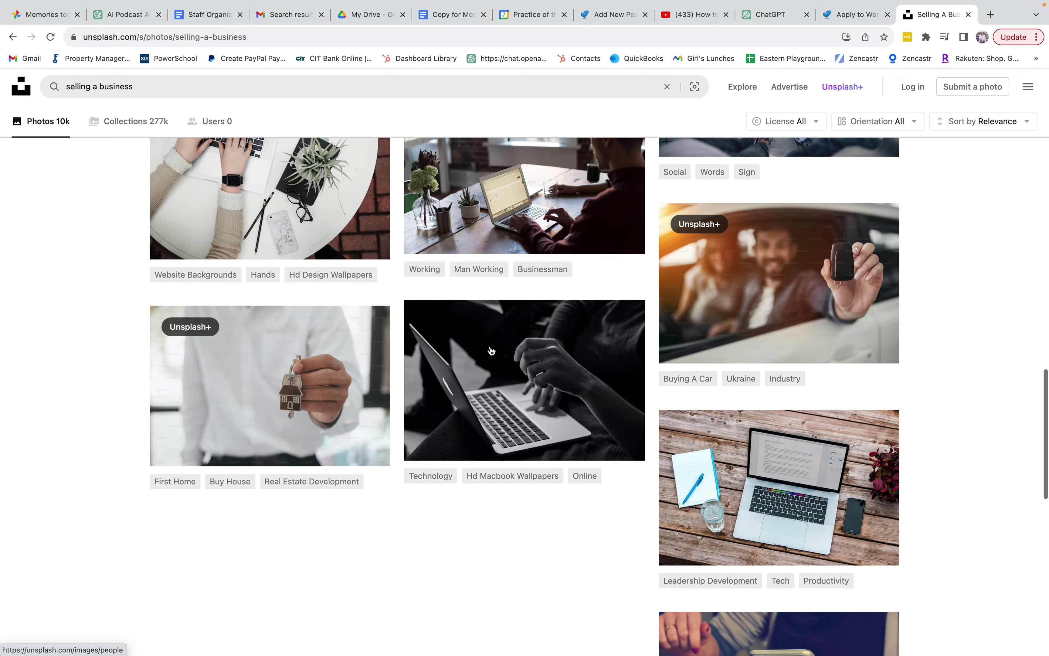
scroll(491, 347, down, 5)
scroll(489, 345, up, 20)
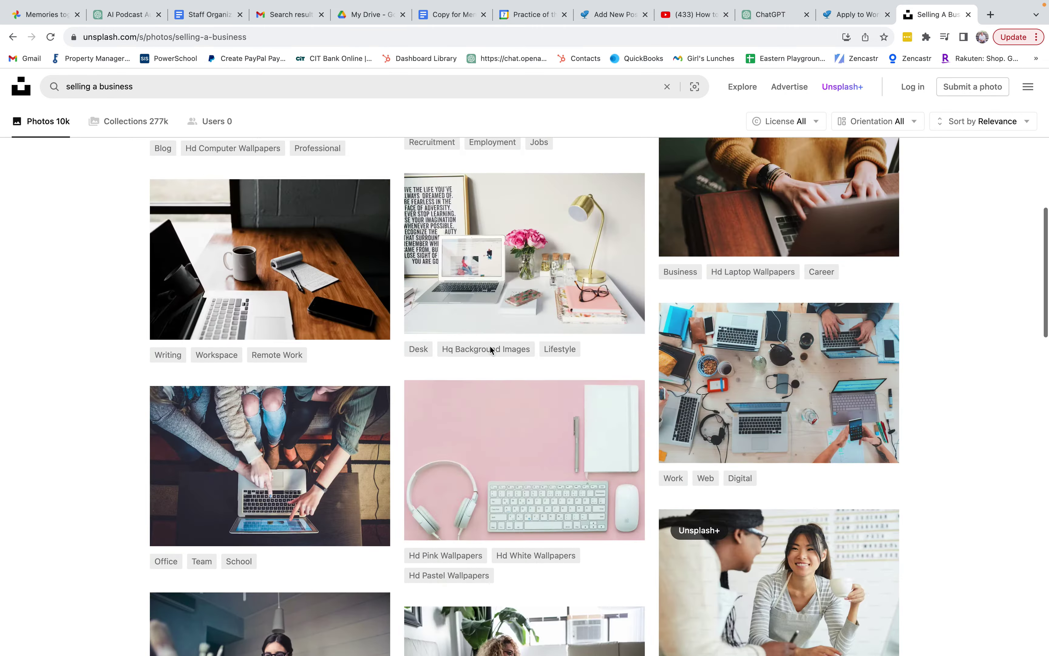
scroll(490, 346, up, 10)
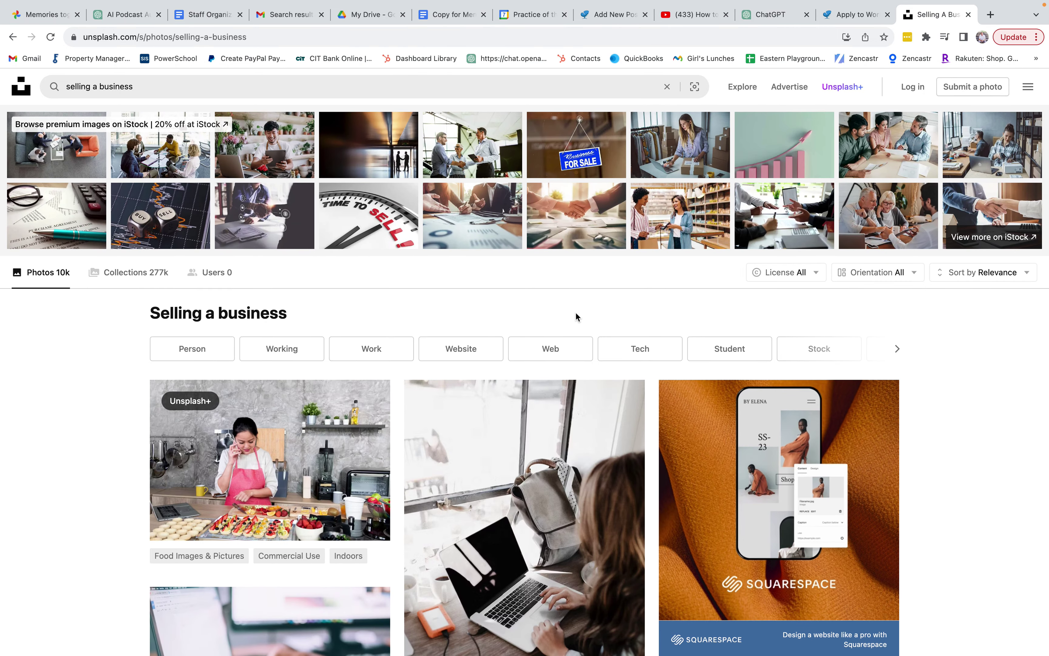
Search Unsplash for 'professional handshake' and download the hands-writing-beside-laptops photo
click(267, 82)
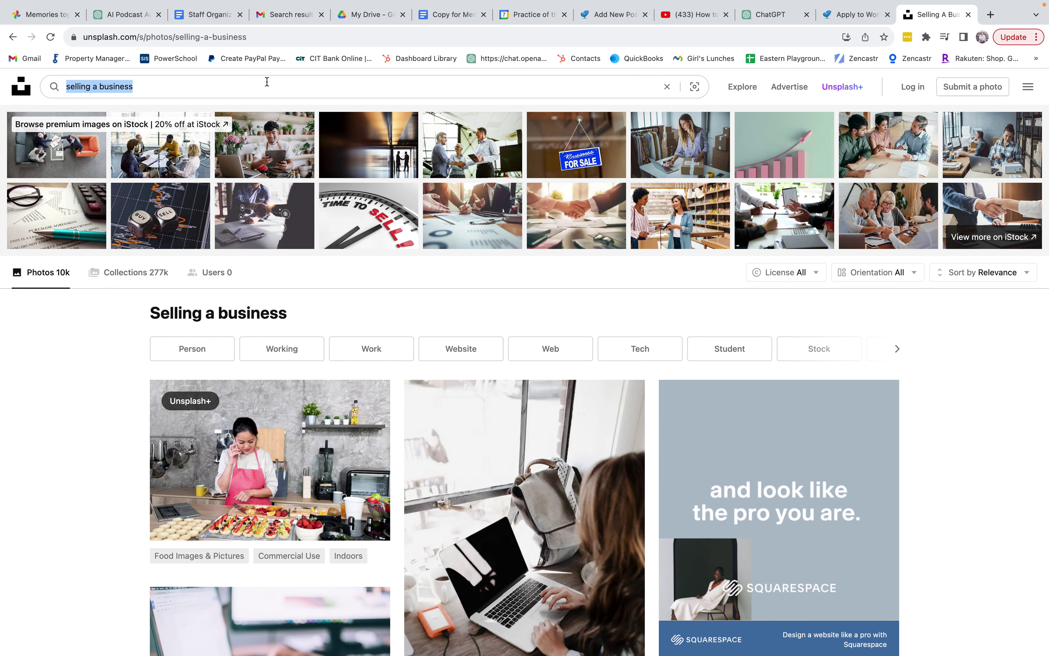
text(professional)
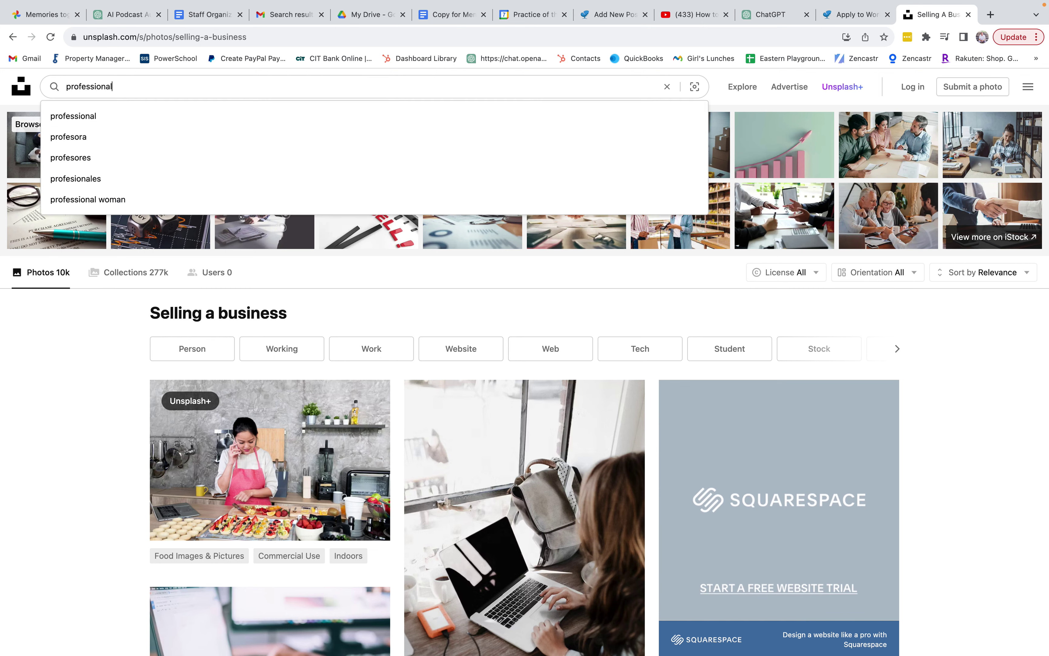
text( handshake)
key(Return)
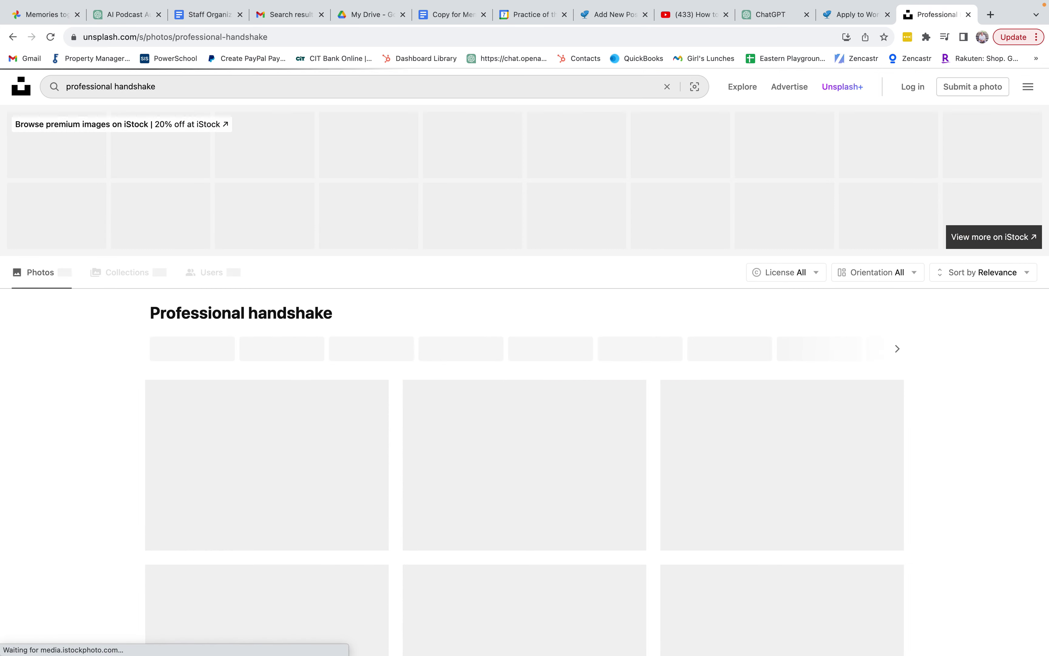
scroll(443, 286, down, 10)
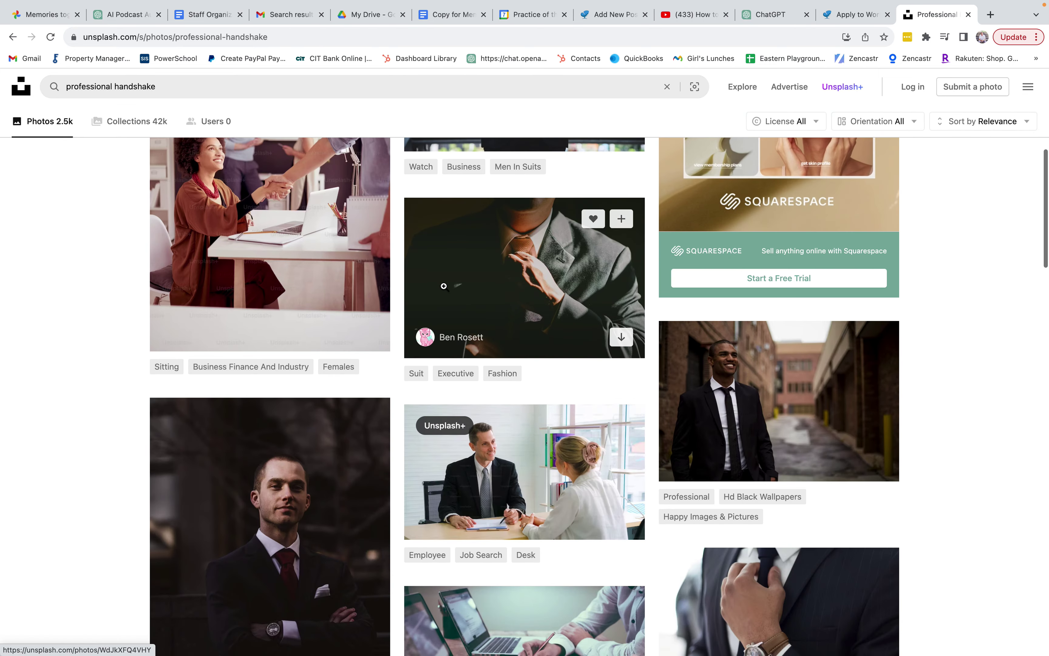
scroll(443, 287, down, 8)
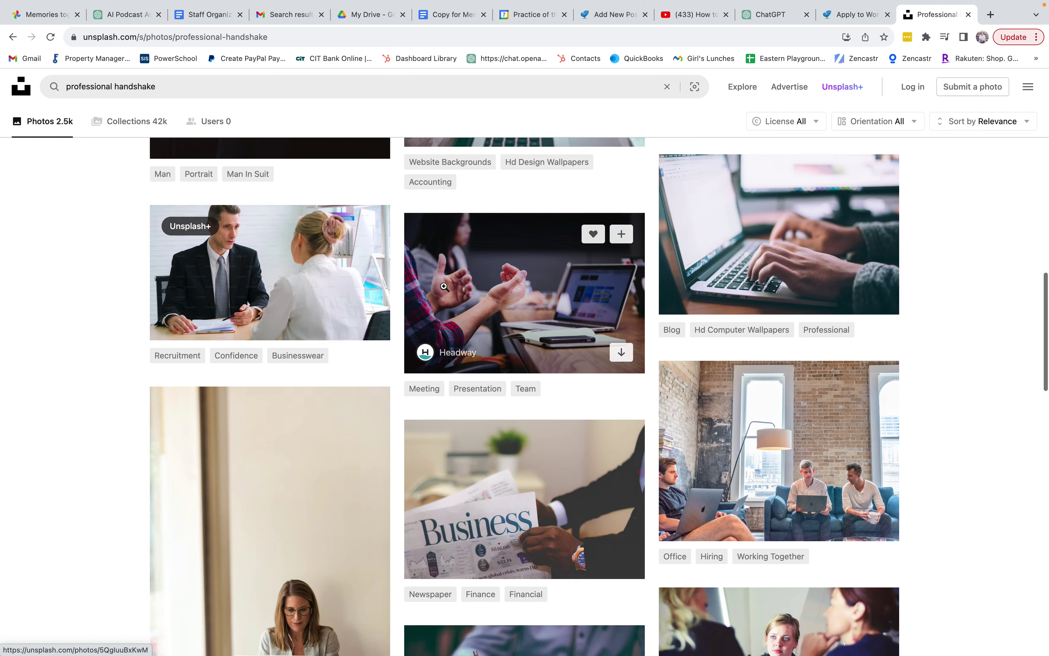
scroll(446, 290, down, 3)
scroll(445, 290, down, 8)
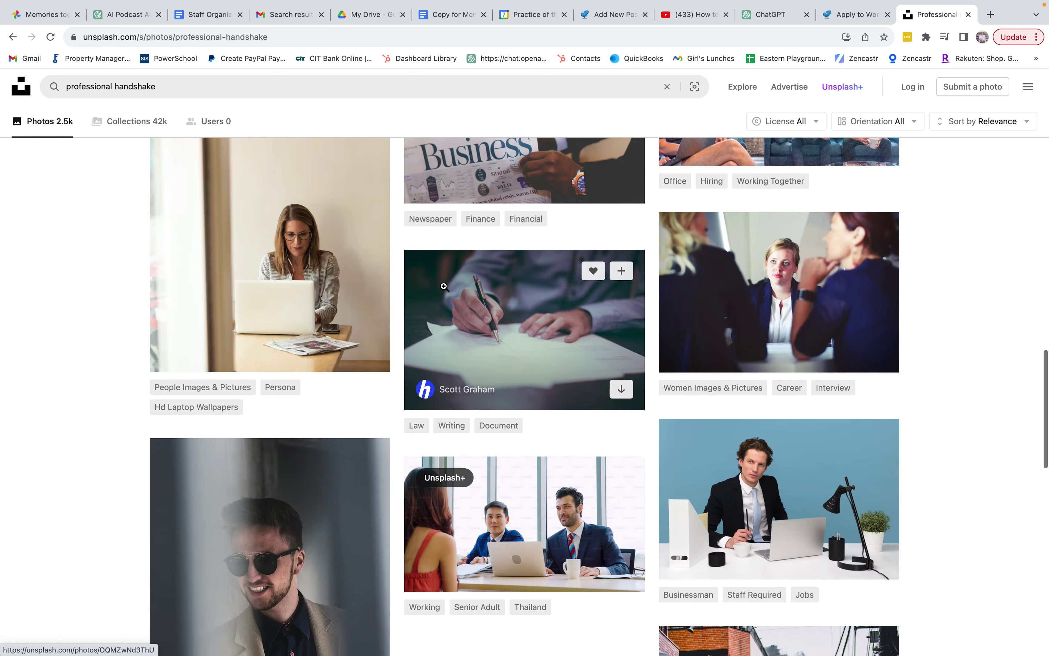
scroll(444, 286, down, 10)
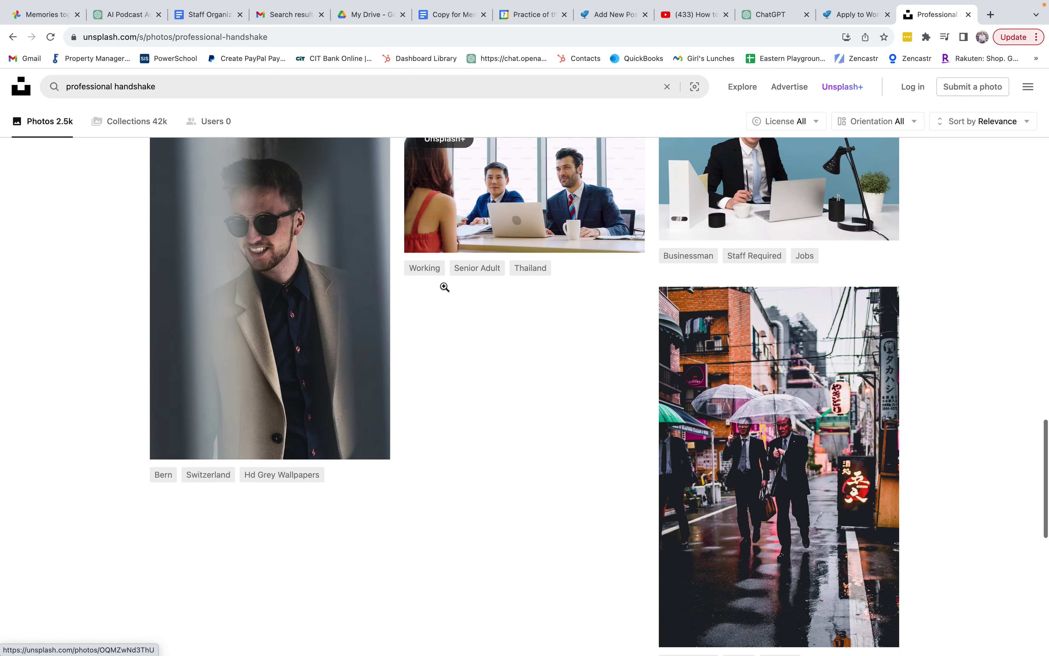
scroll(444, 286, up, 11)
scroll(444, 287, up, 13)
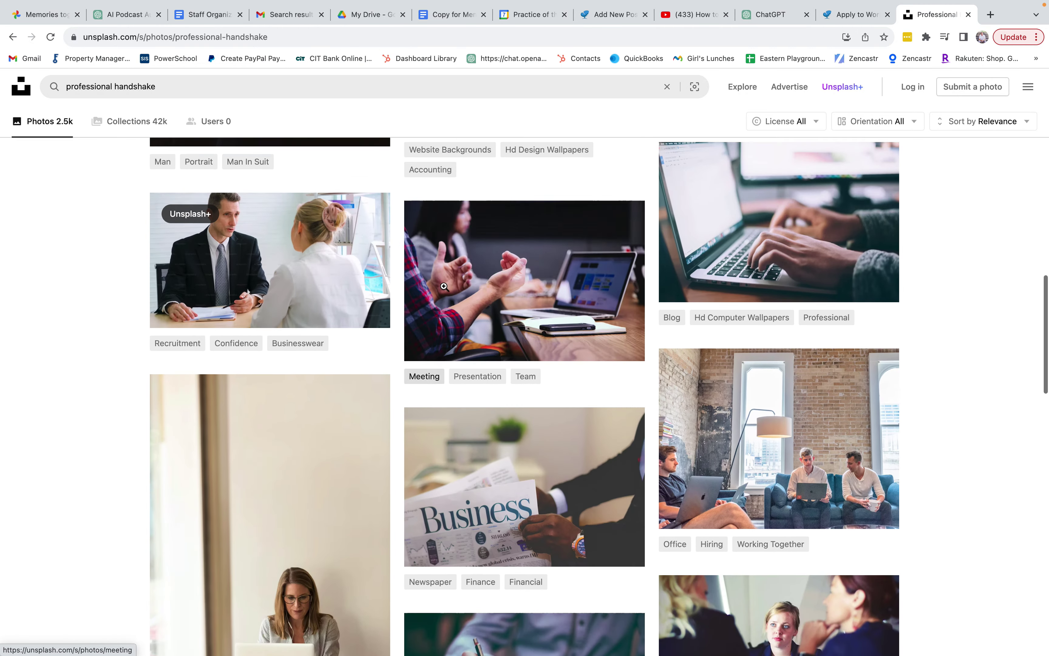
scroll(446, 290, up, 5)
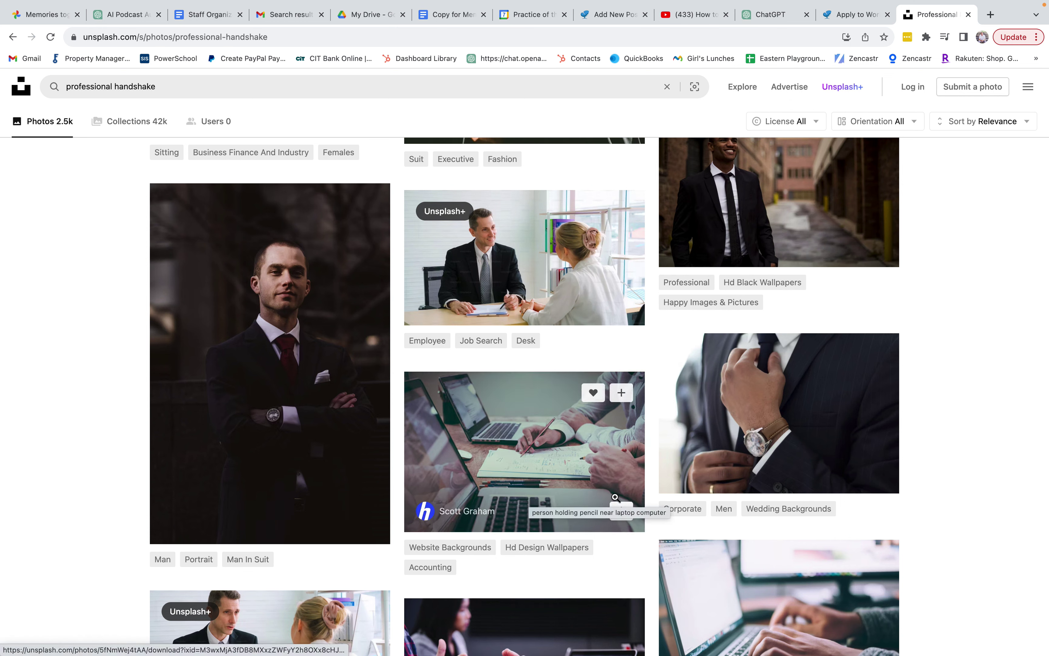
click(621, 512)
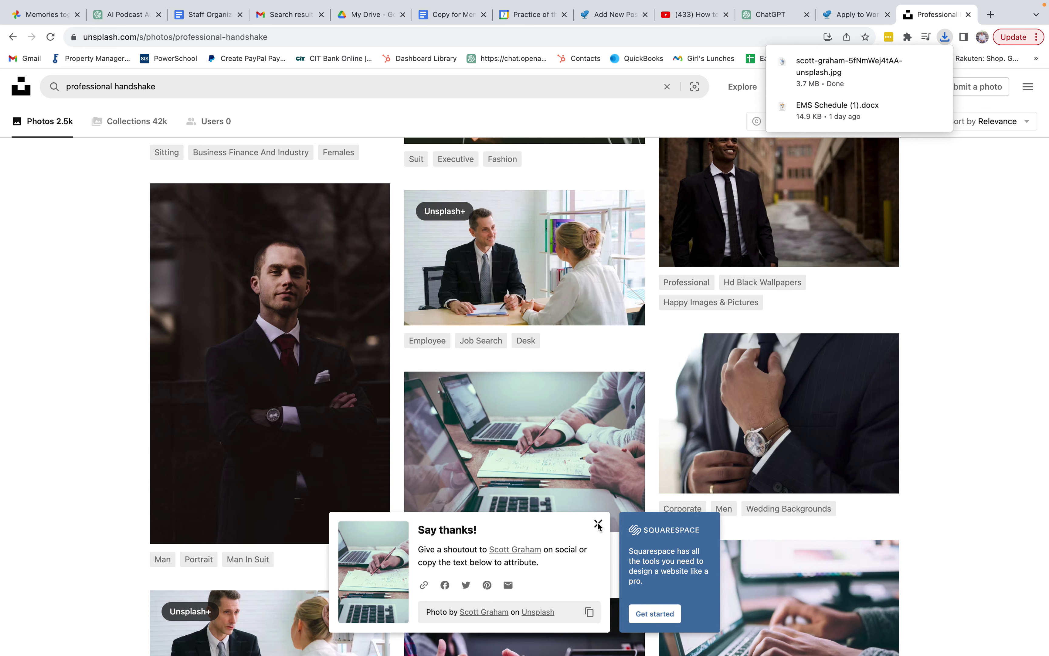
Rename the downloaded photo in Finder to 'How to value a counseling private practice' and return to Chrome
click(946, 39)
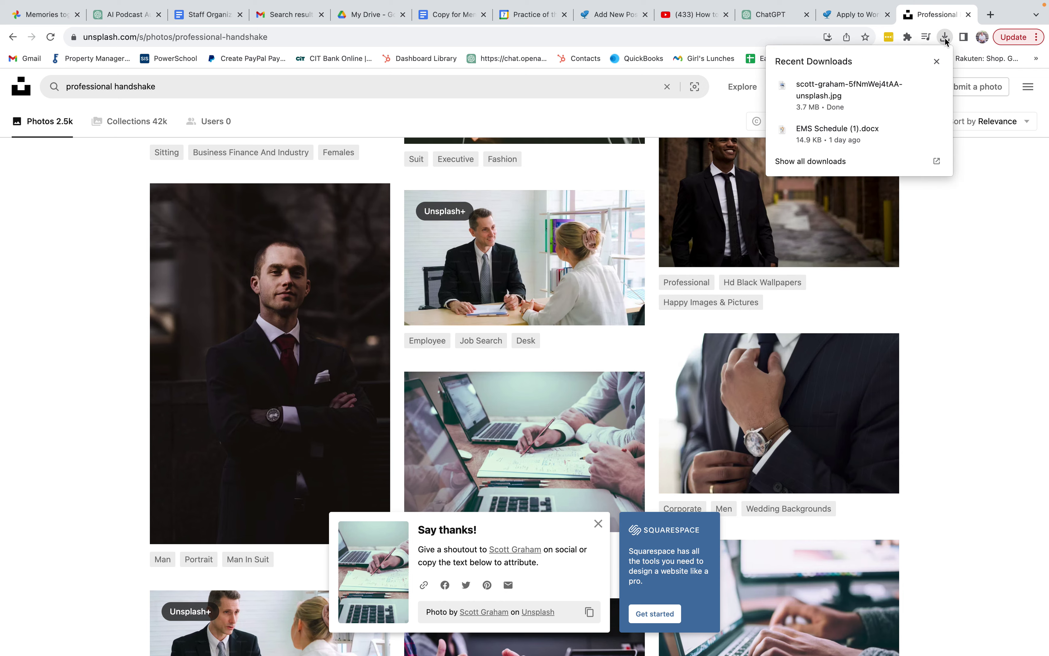
mouse_move(888, 93)
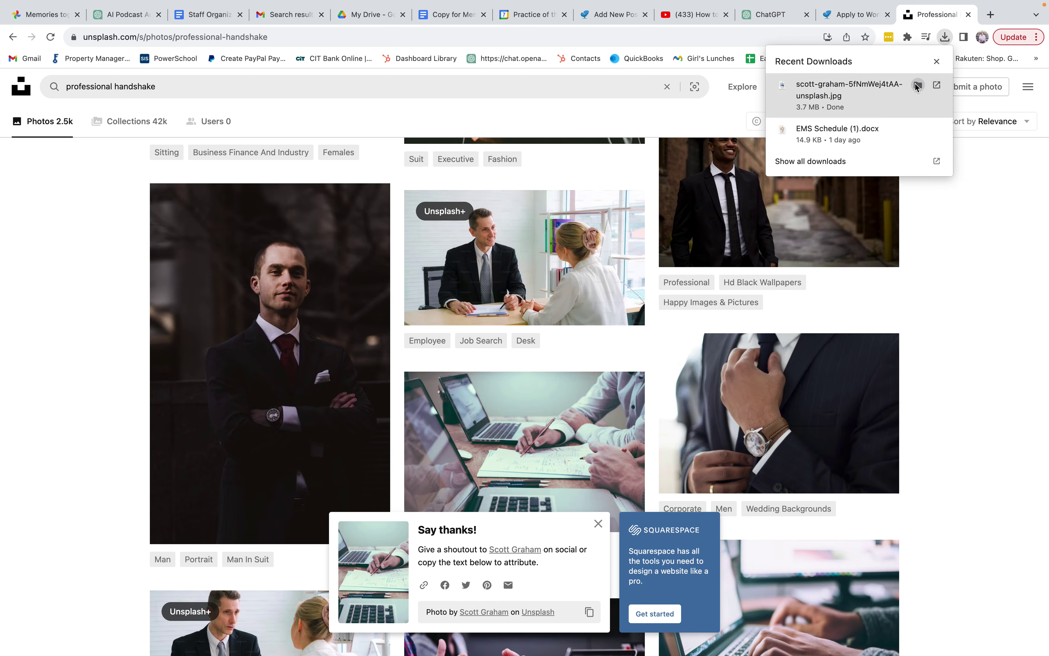
click(918, 85)
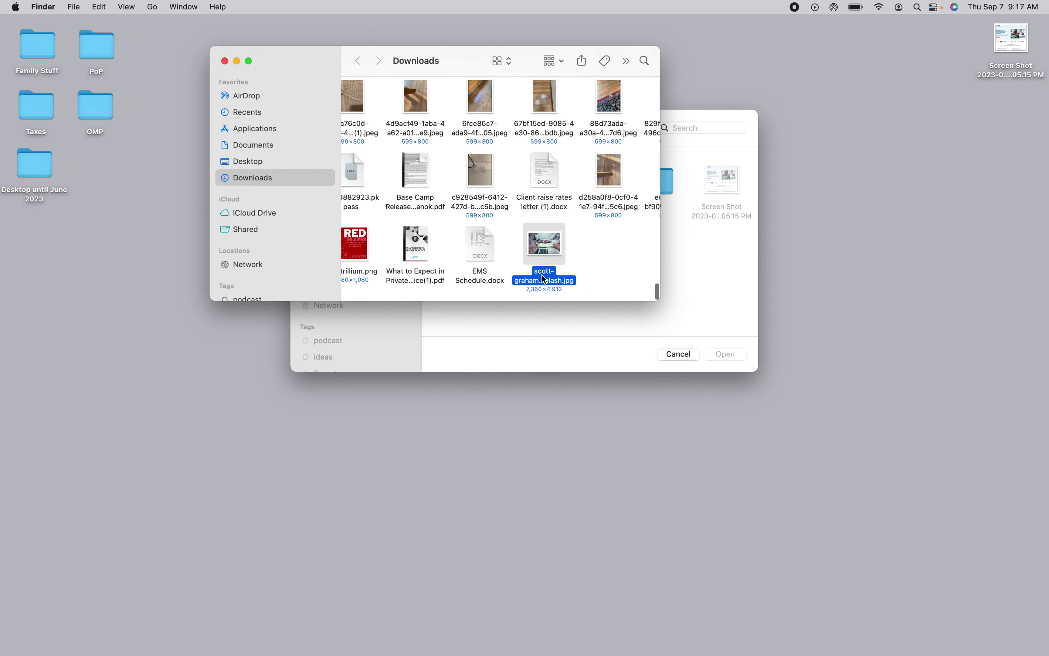
click(544, 279)
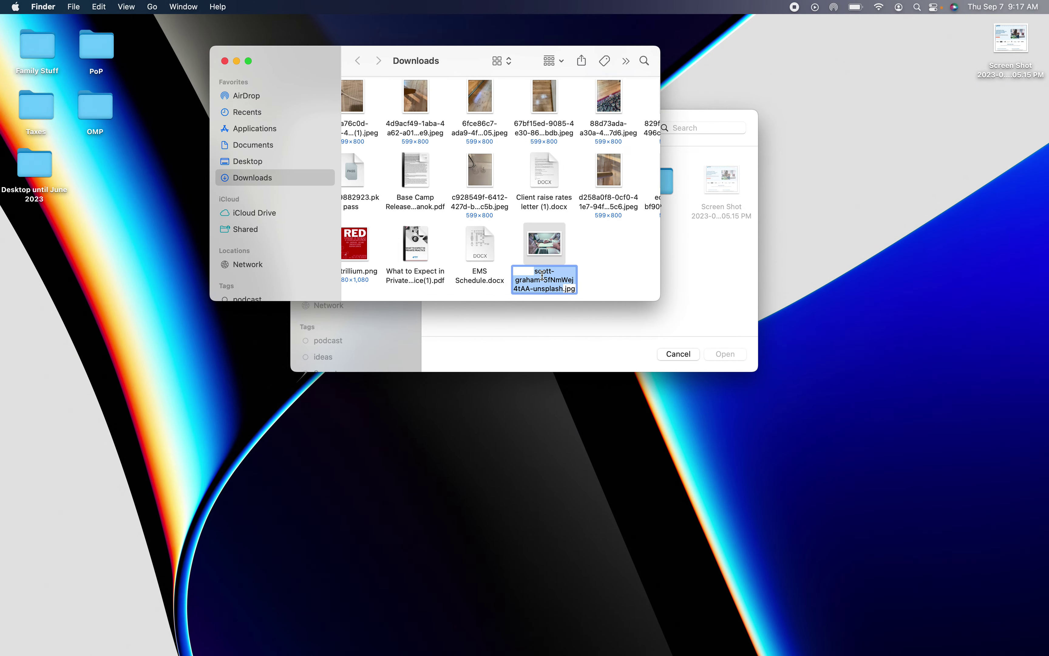
text(How )
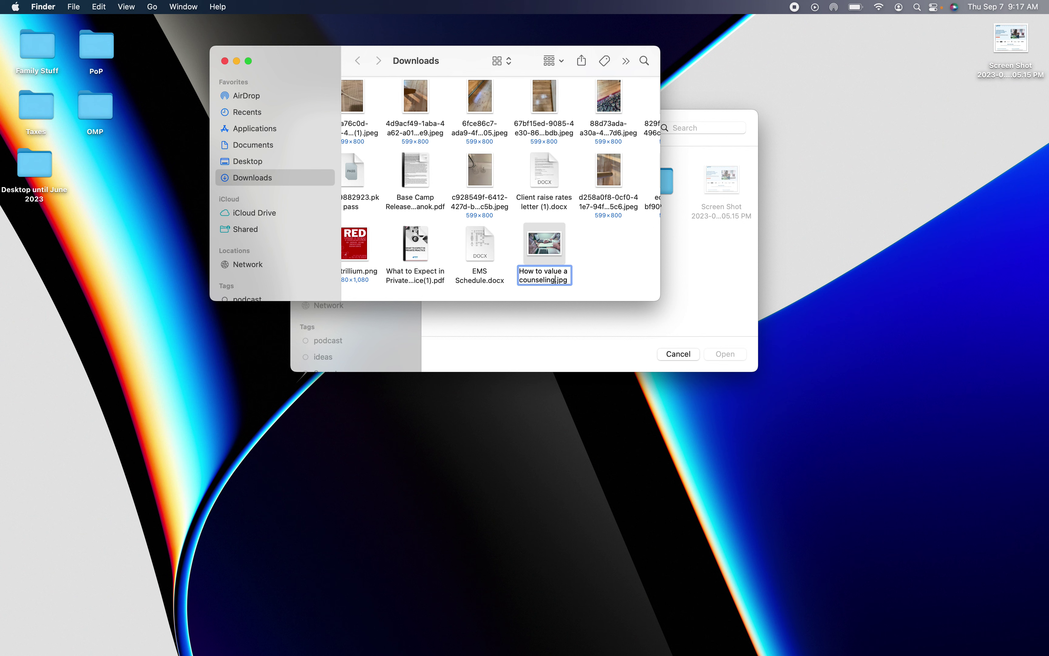
text(to value a counseling private practic)
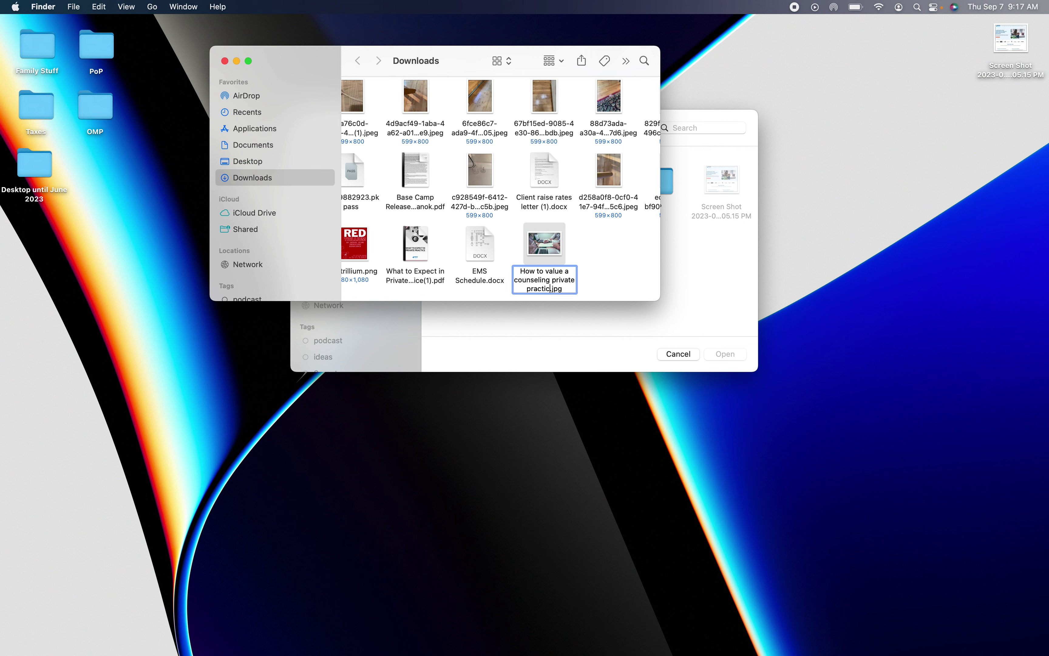
text(e)
key(Return)
key(ctrl+Right)
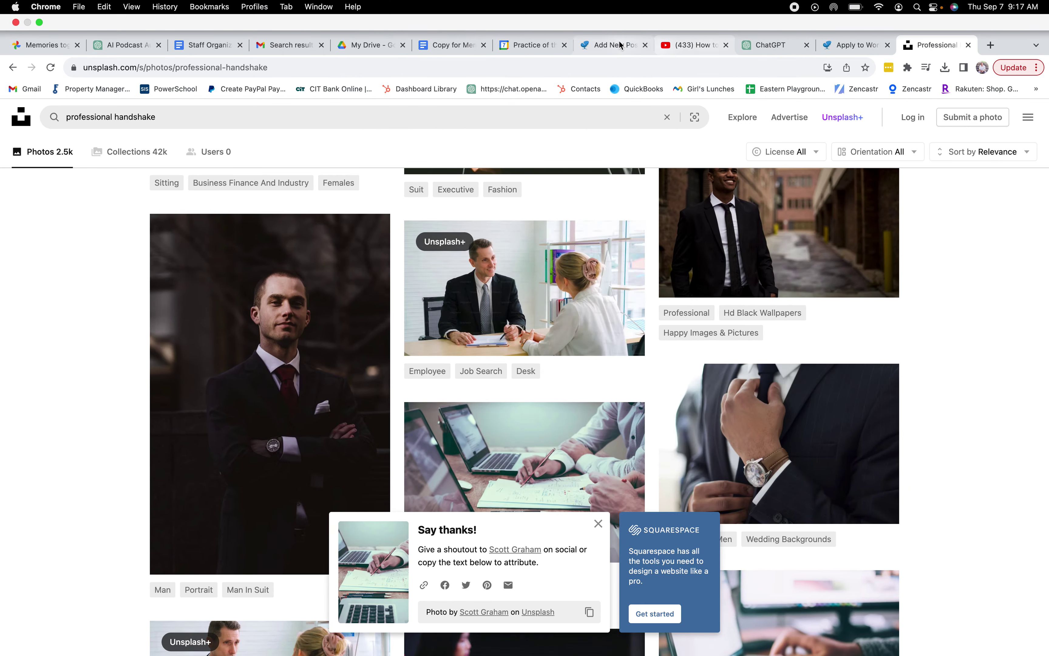
Upload the renamed laptop photo from Downloads into the post's featured image picker
click(620, 45)
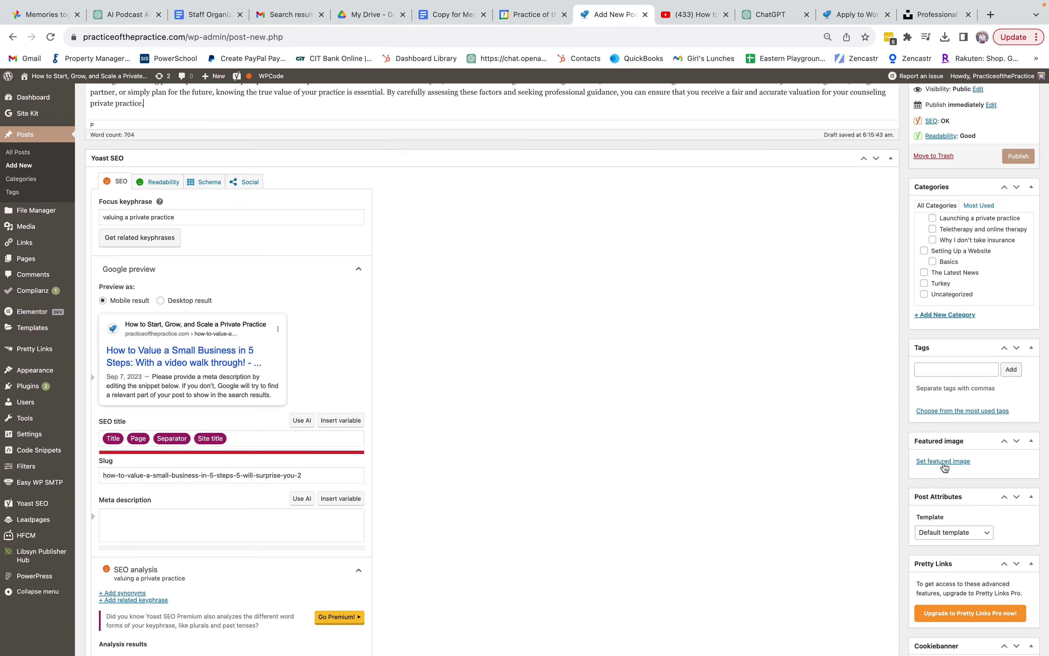
click(943, 461)
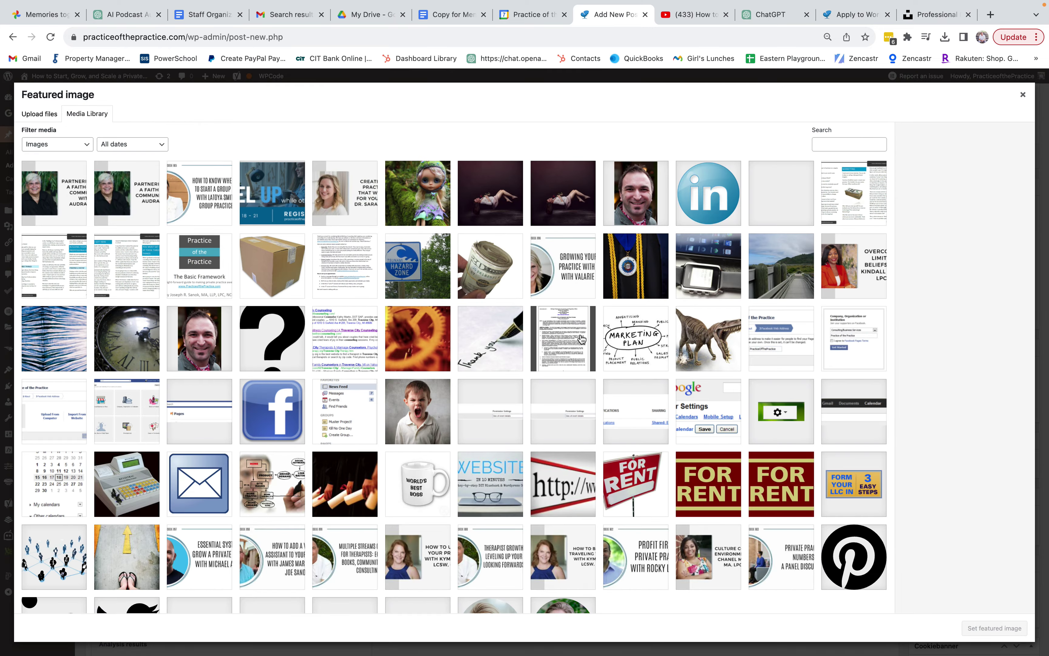
key(ctrl+Left)
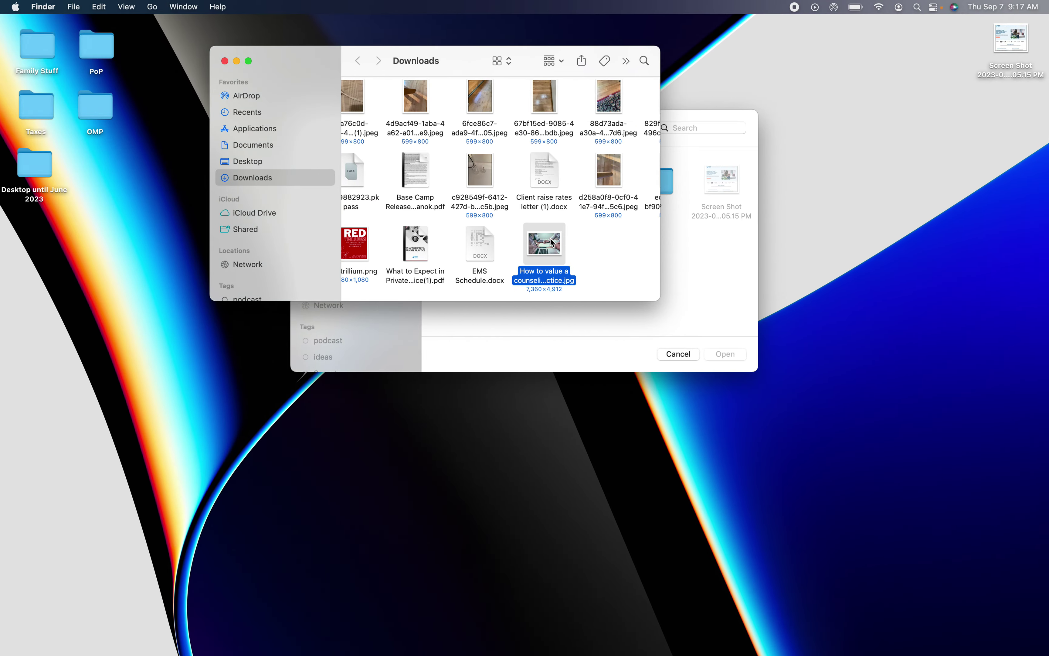
drag(551, 242, 598, 358)
key(ctrl+Right)
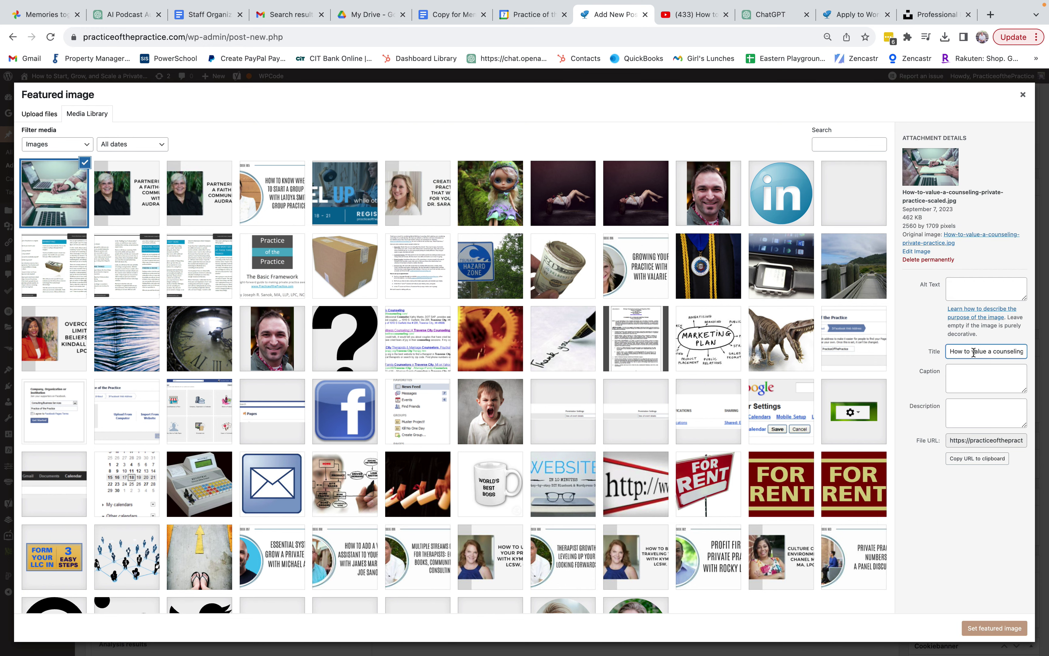
Give the photo alt text 'How to value a counseling private practice' and set it as the featured image
triple_click(974, 352)
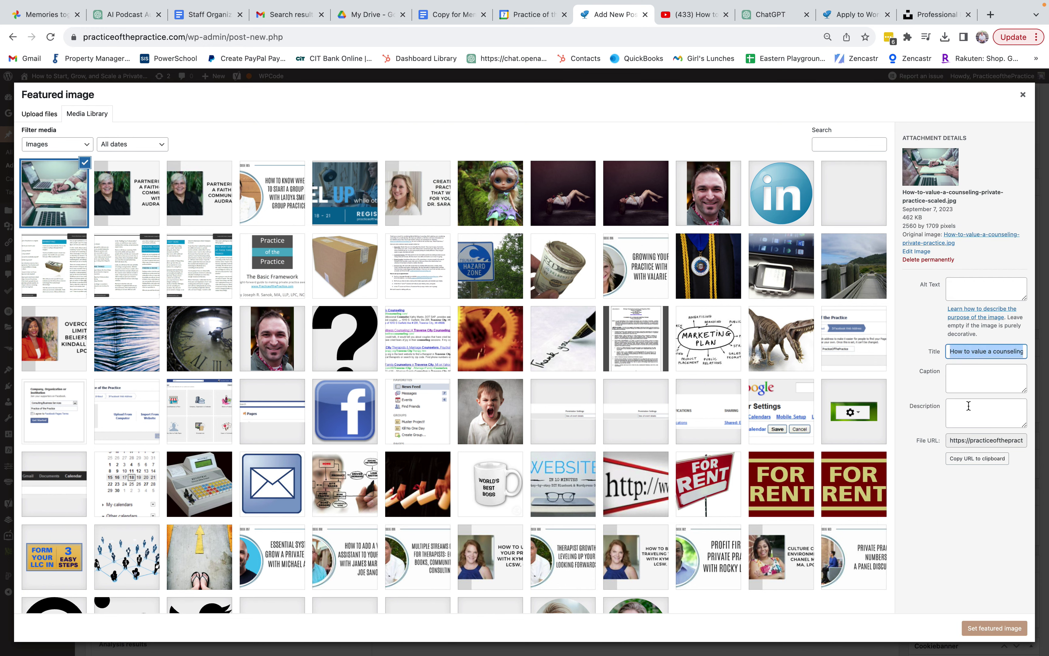
click(971, 289)
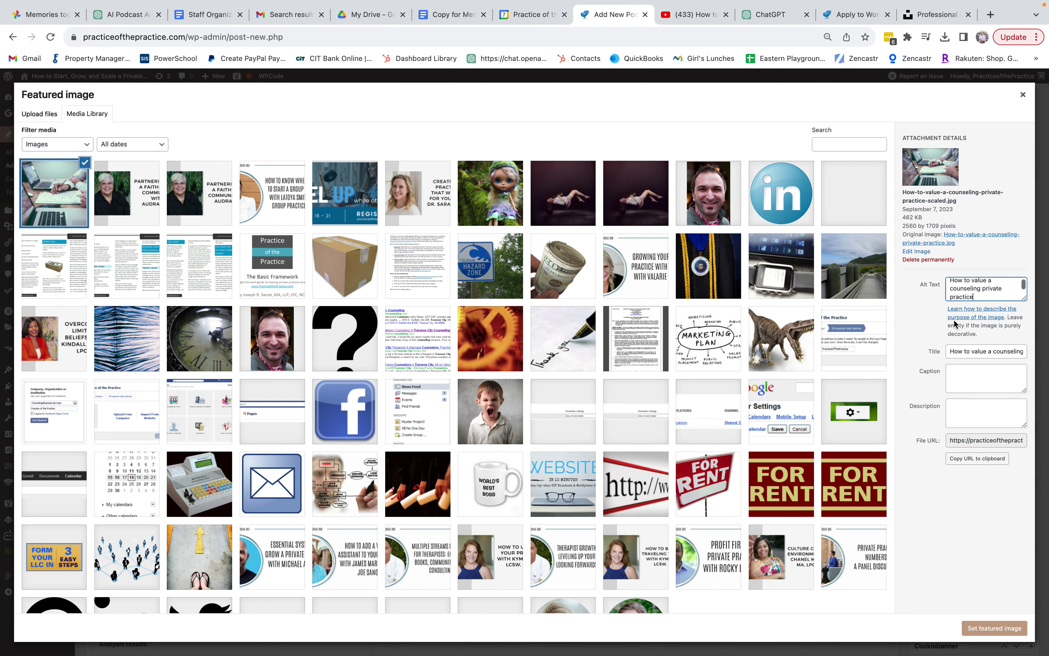
click(994, 628)
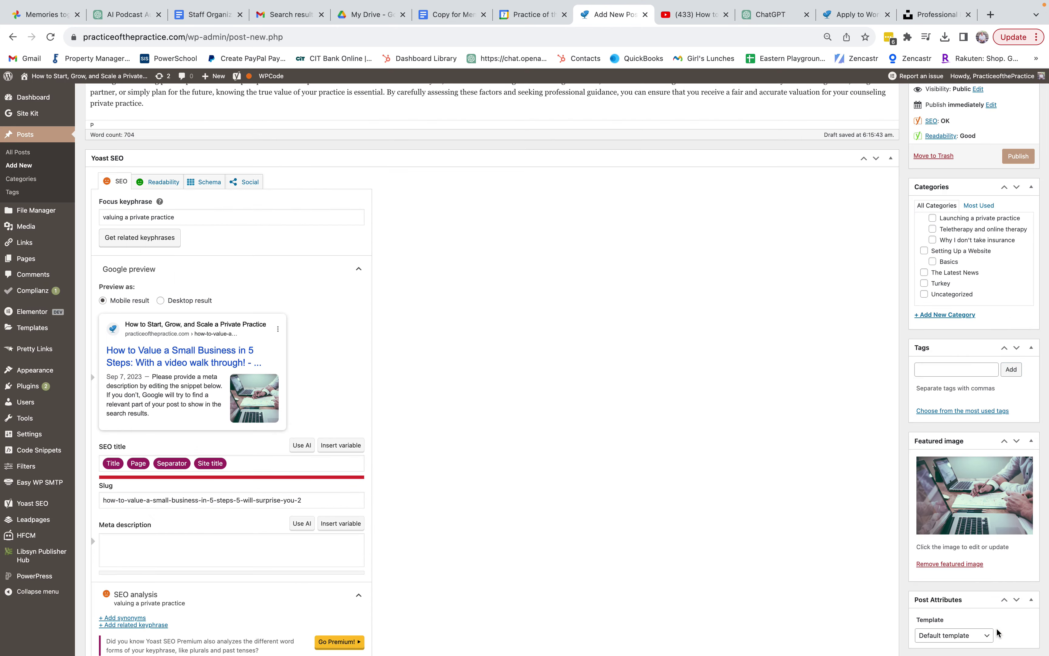
scroll(784, 410, down, 5)
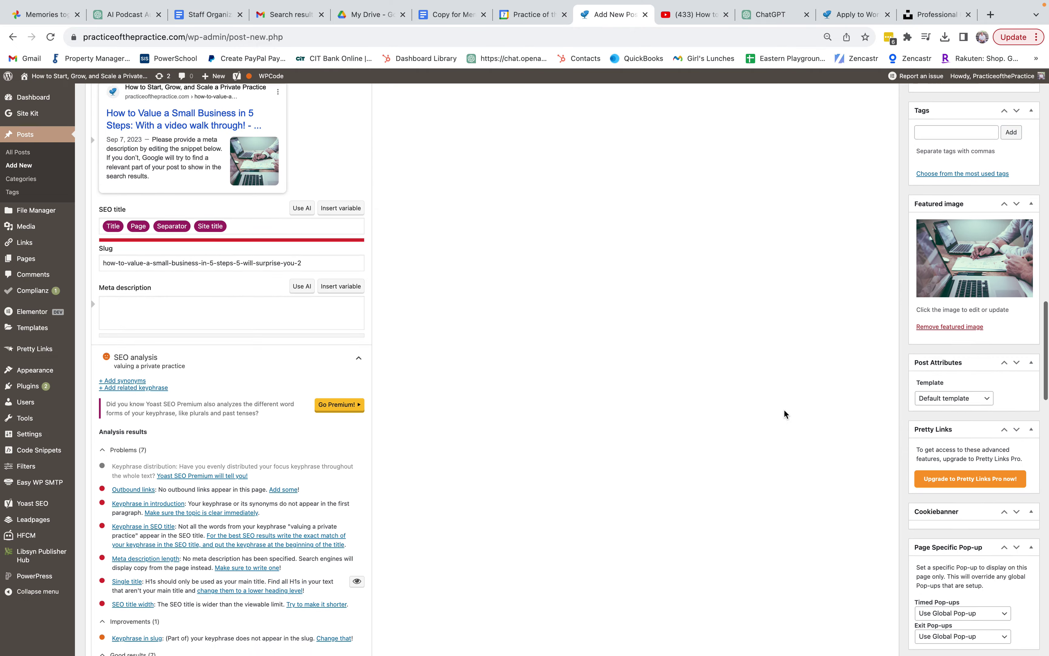
scroll(784, 410, up, 8)
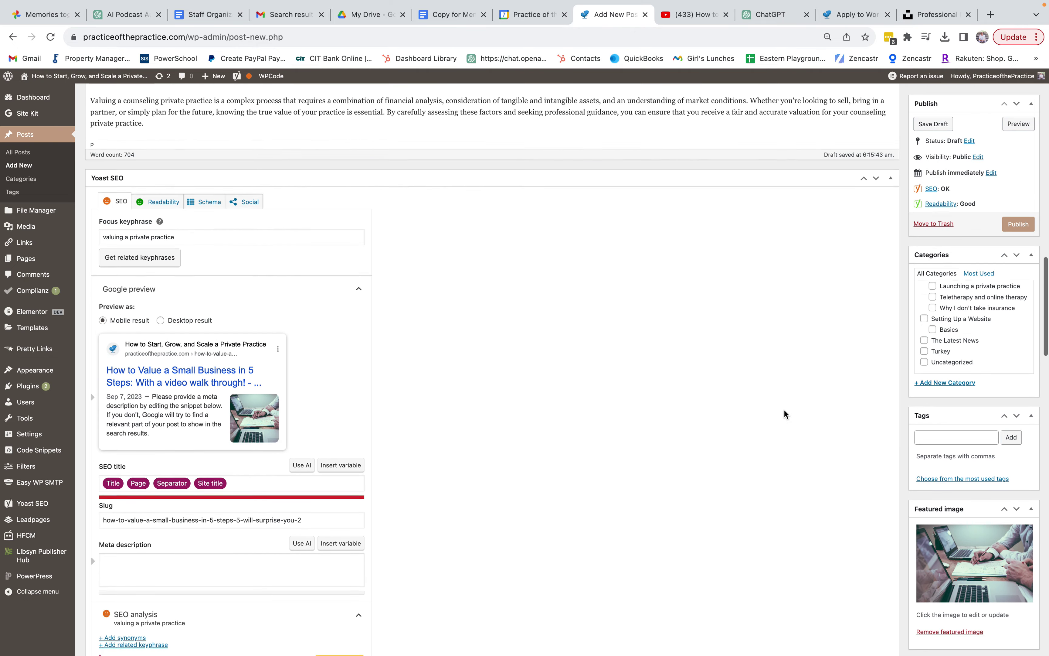
scroll(784, 410, up, 7)
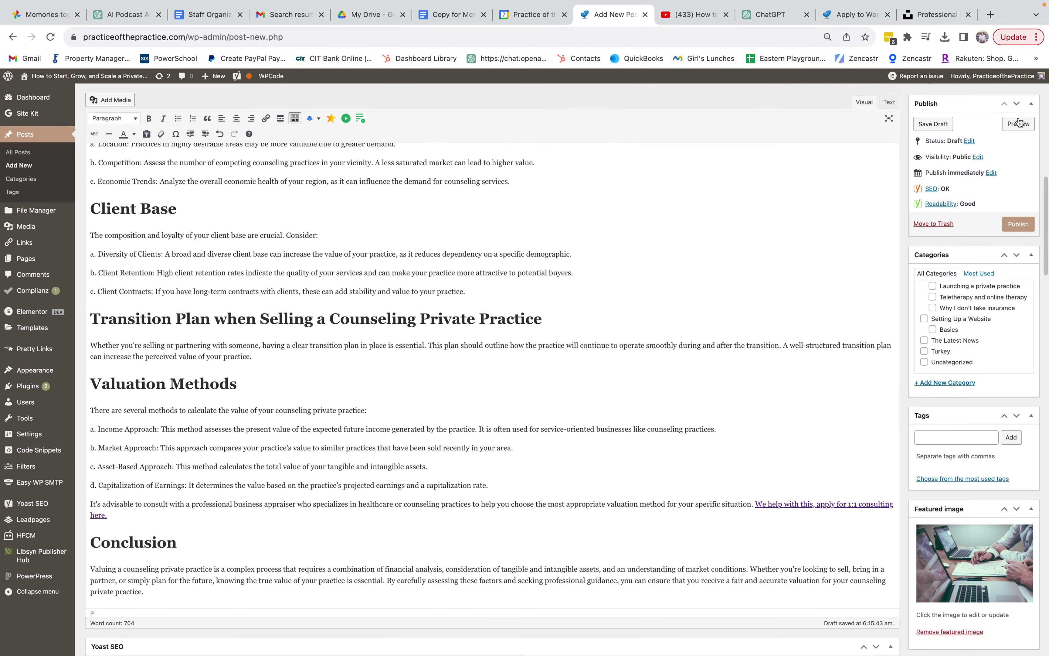
Preview the post and scroll through its featured image, headings and embedded video
click(1019, 123)
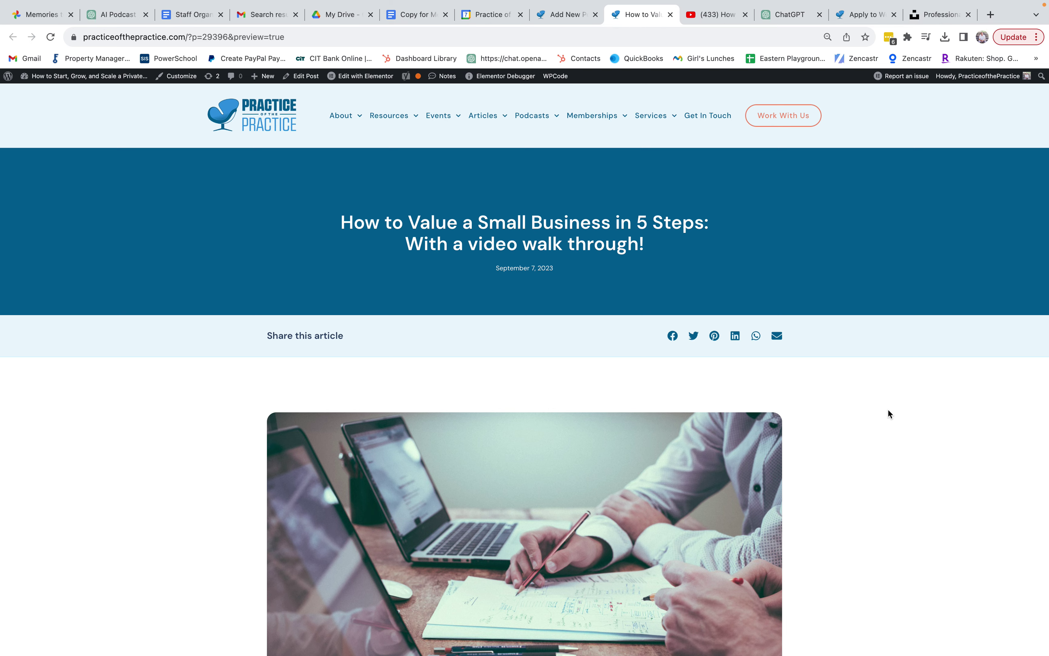
scroll(888, 409, down, 8)
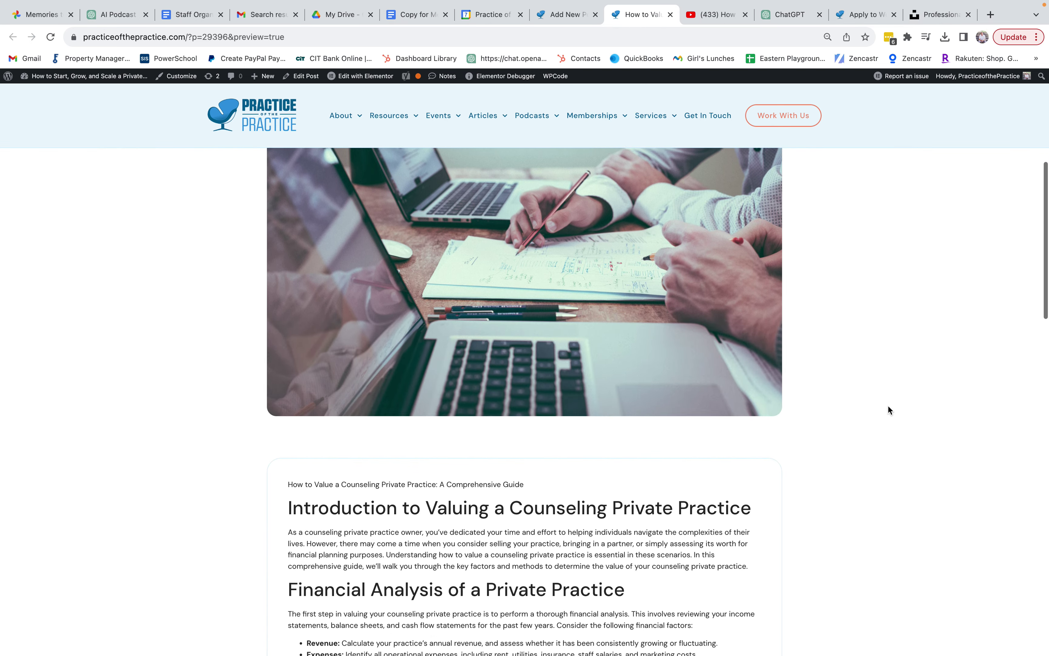
scroll(888, 407, down, 9)
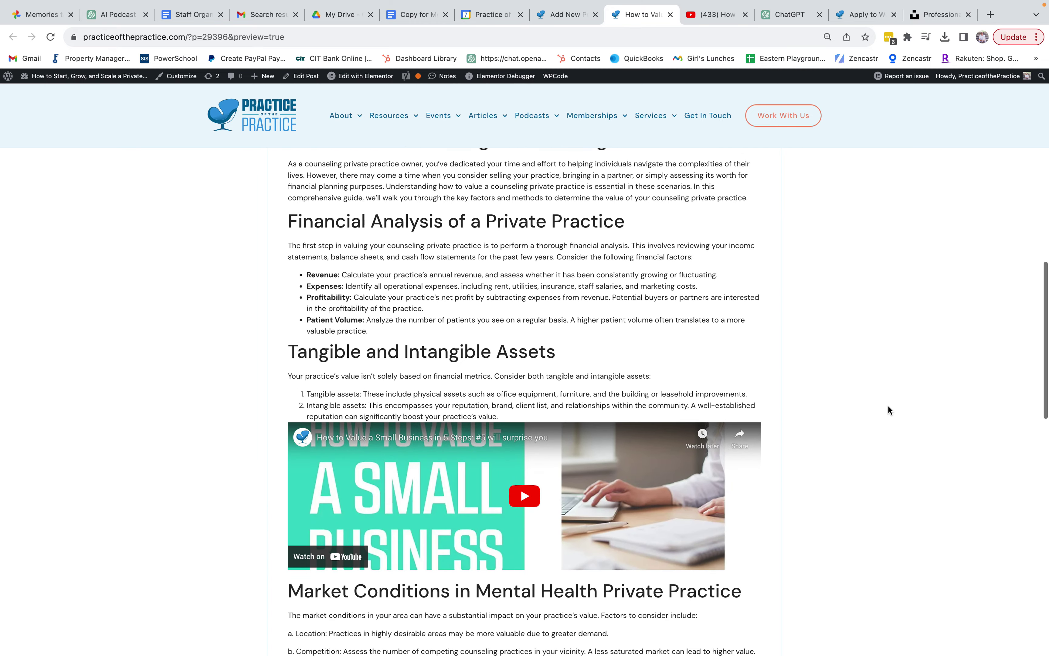
scroll(888, 410, down, 7)
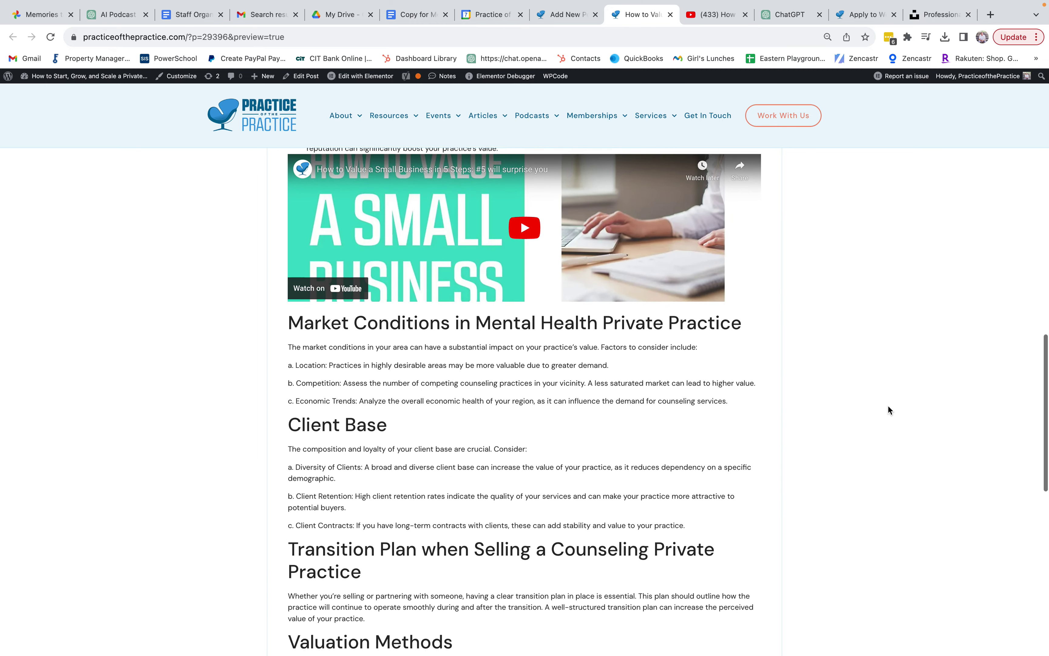
scroll(888, 410, down, 14)
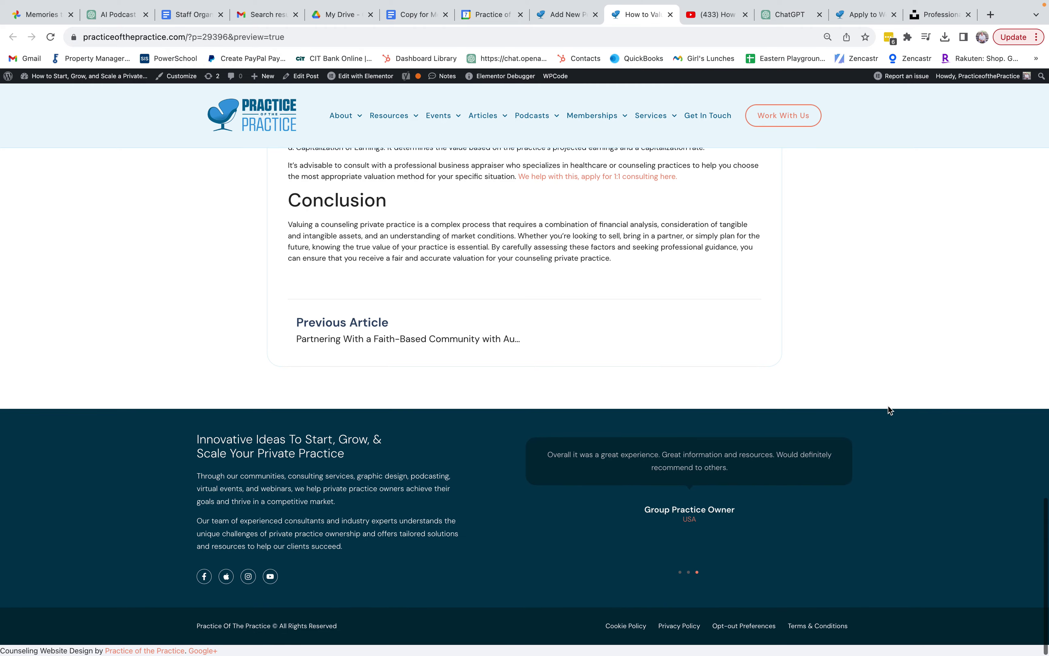
scroll(889, 410, up, 20)
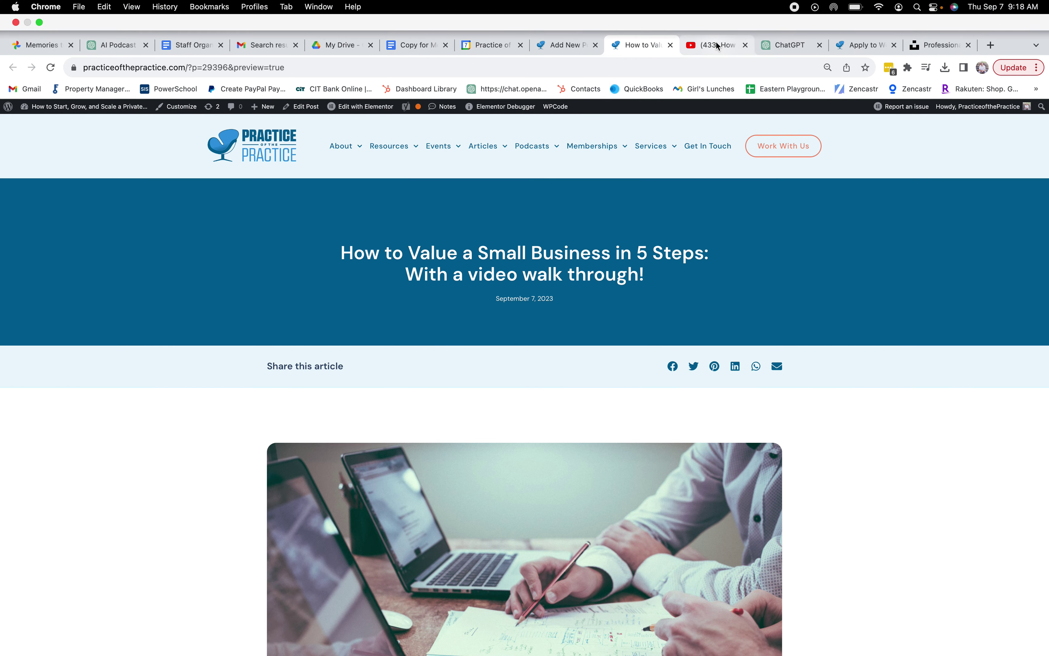
Check the YouTube video tab, then return to the post editor
click(717, 45)
click(650, 49)
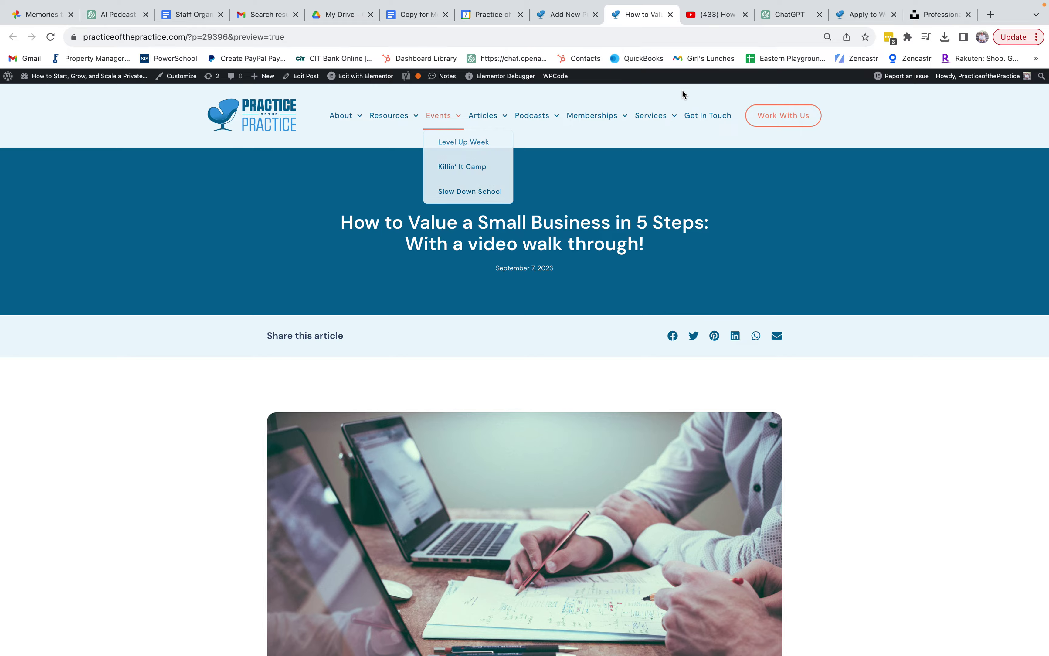
click(569, 16)
scroll(837, 156, up, 15)
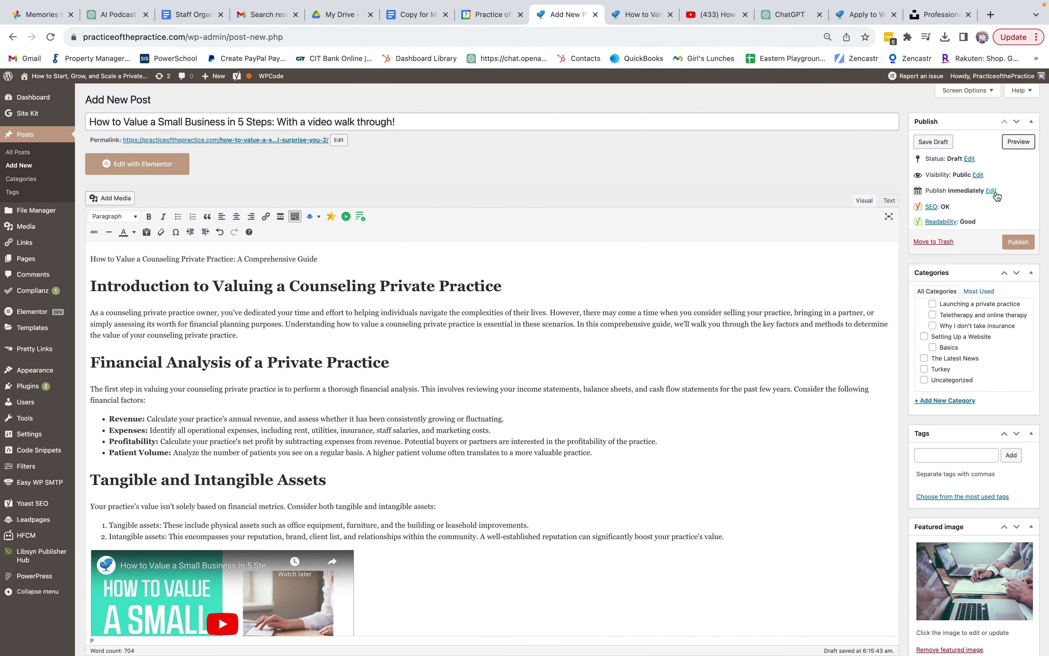
Confirm the Sep 7, 2023 publish date and publish the post
click(992, 191)
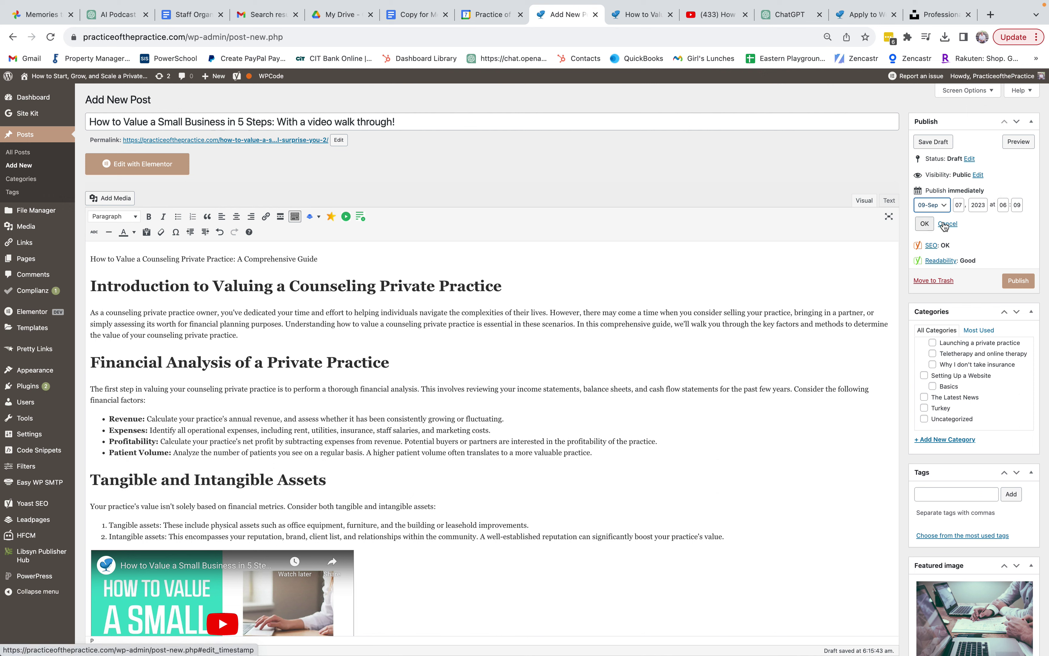
click(1019, 281)
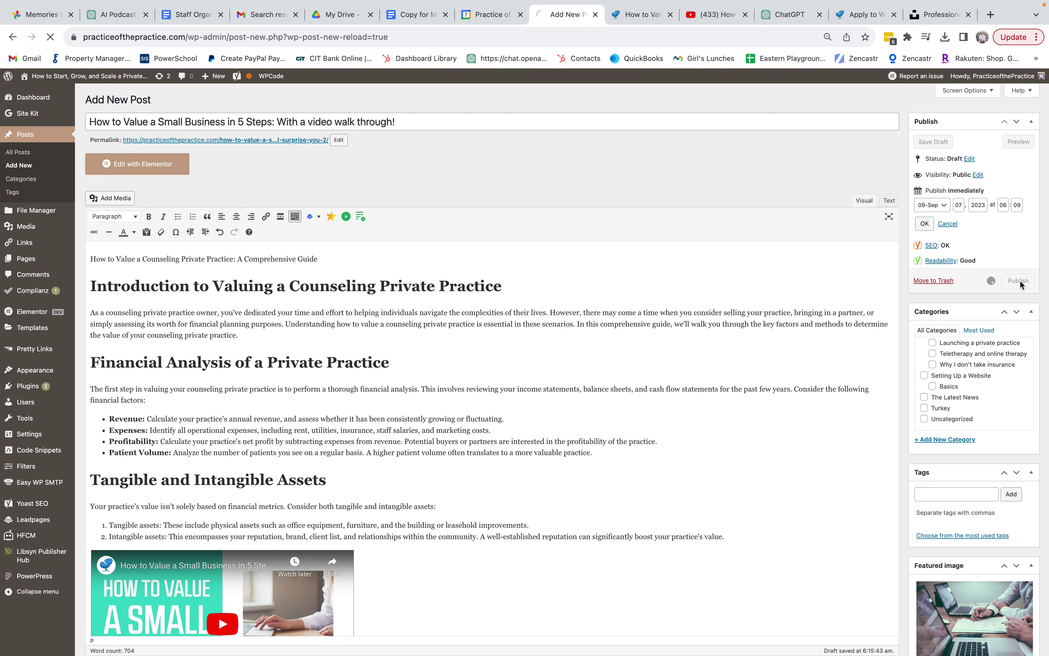